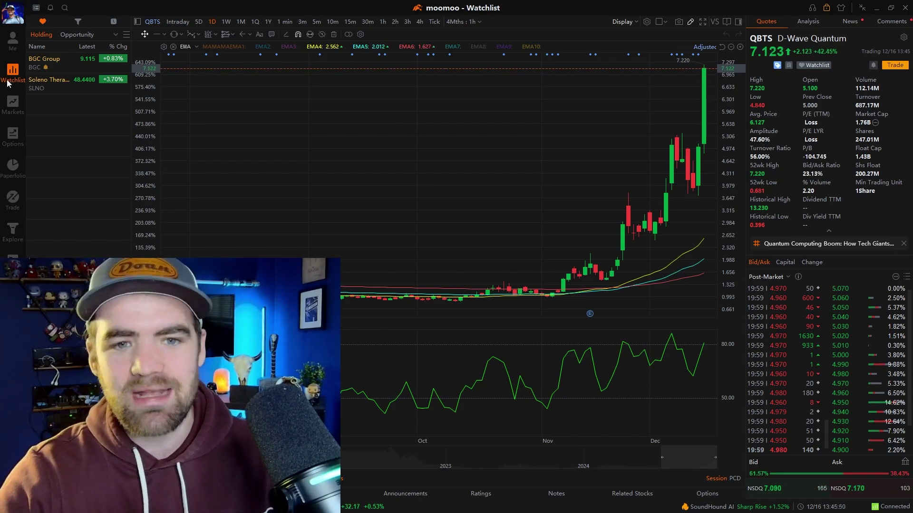
Step: Hide the watchlist sidebar beside the chart and bring it back
mouse_move(26, 76)
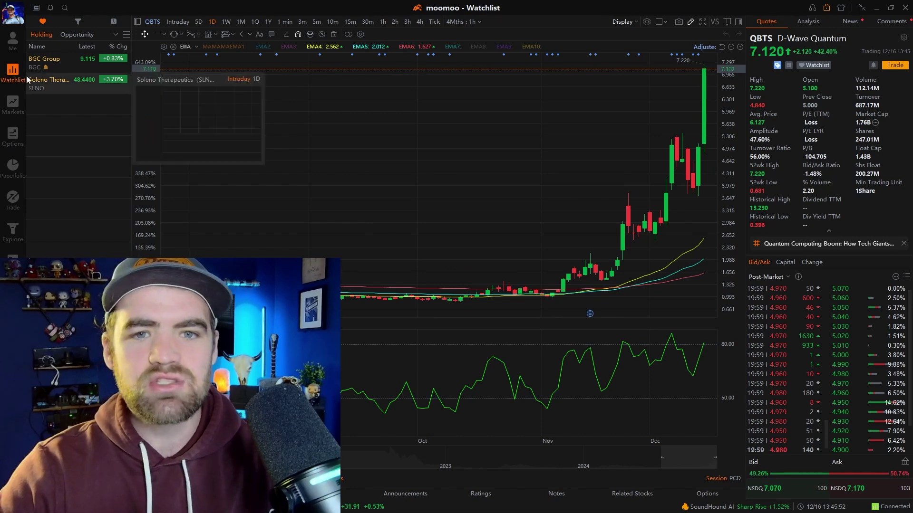
click(138, 23)
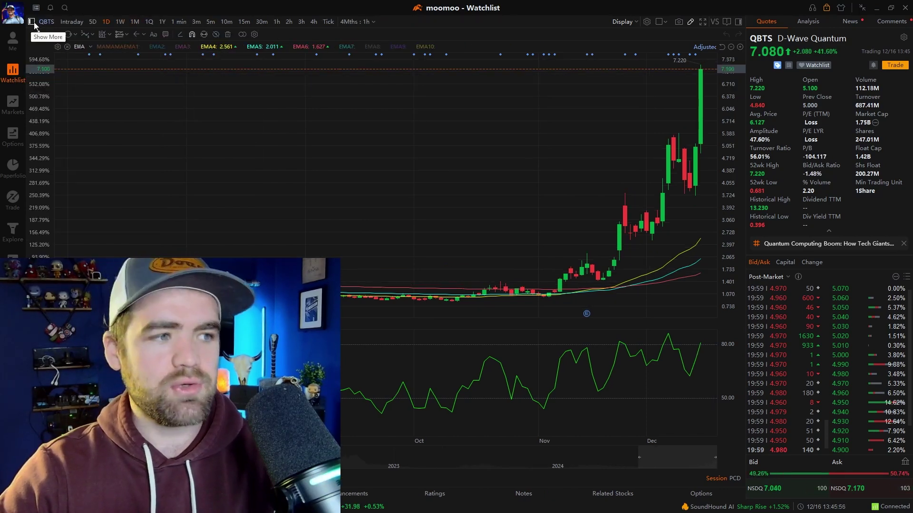
click(31, 22)
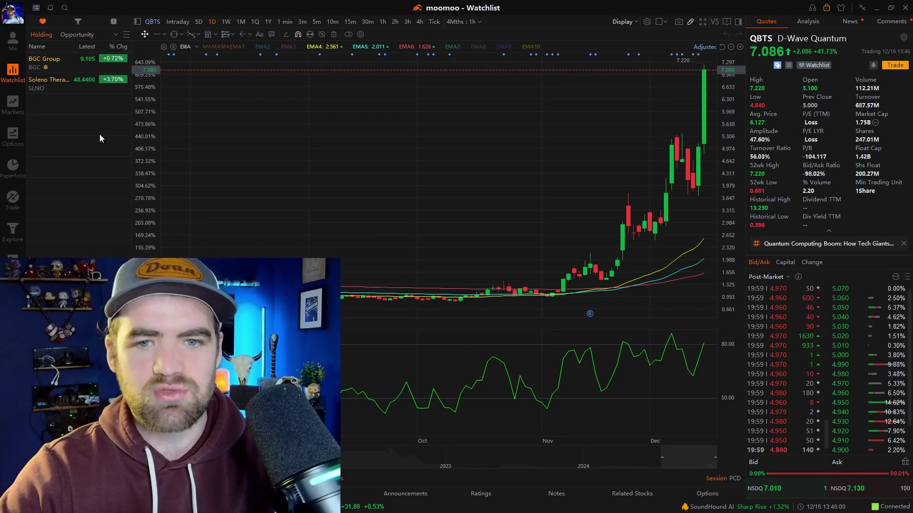
Step: Switch to the Opportunity watchlist and review the watchlist group manager, its new-group dialog and the expanded group list
click(78, 35)
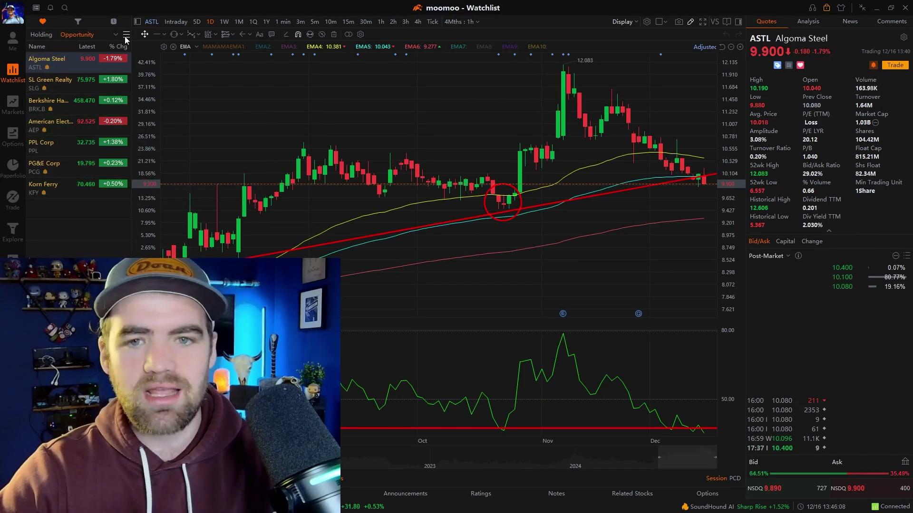
click(126, 38)
drag(392, 138, 422, 97)
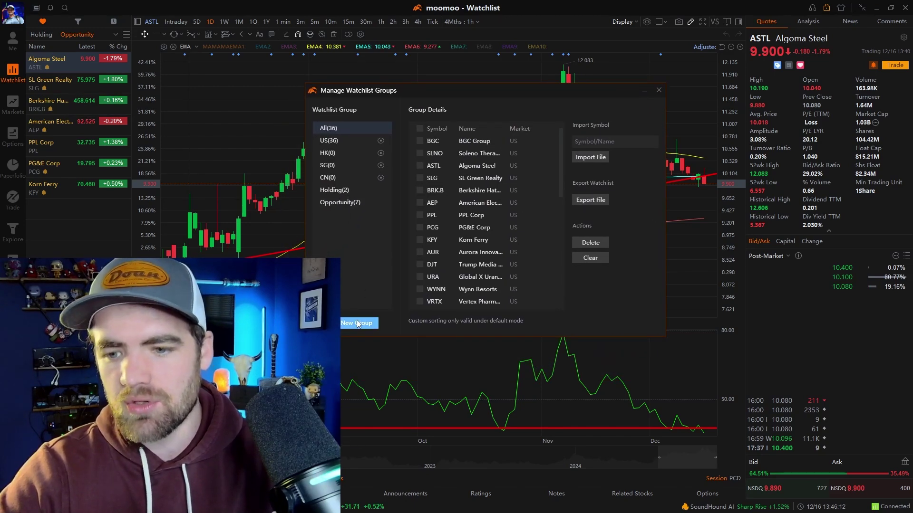
click(358, 324)
click(475, 211)
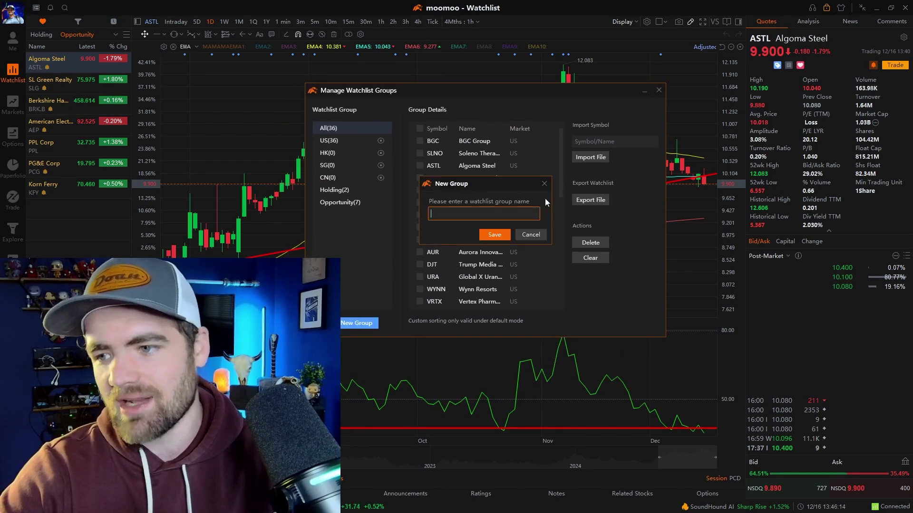
click(544, 184)
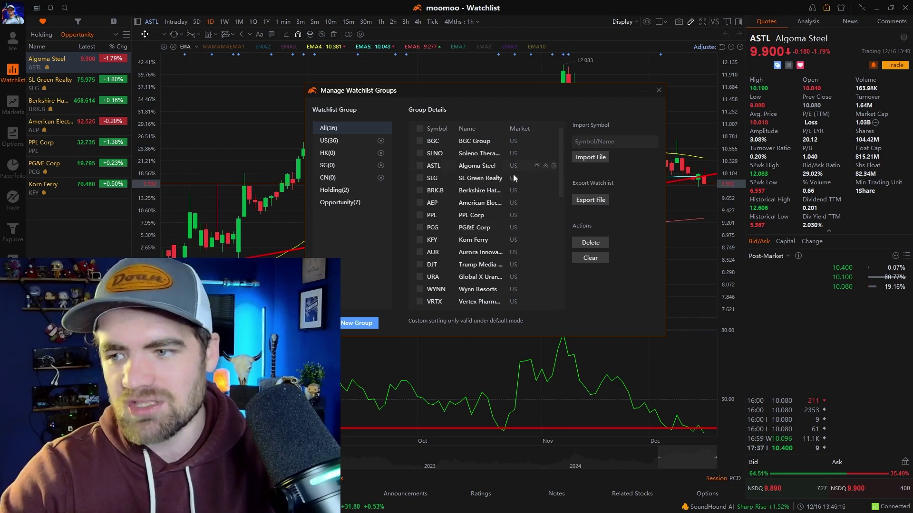
click(659, 89)
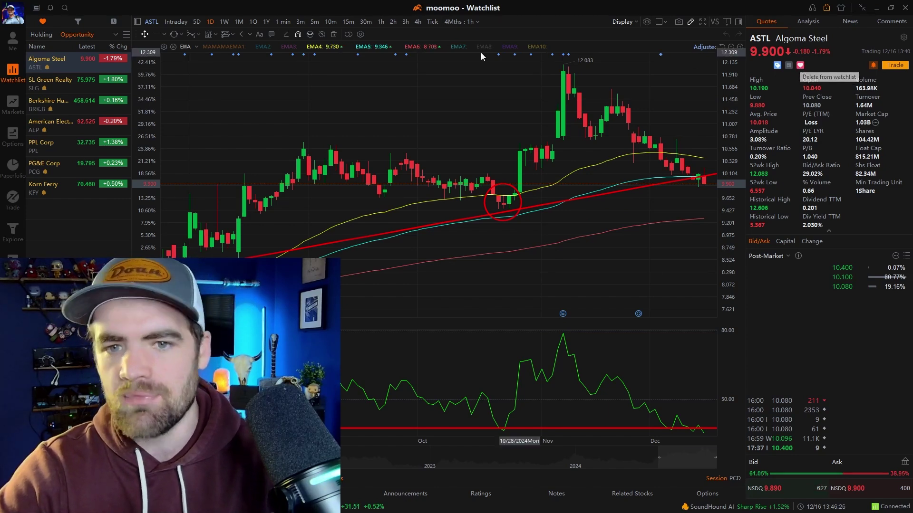
click(115, 37)
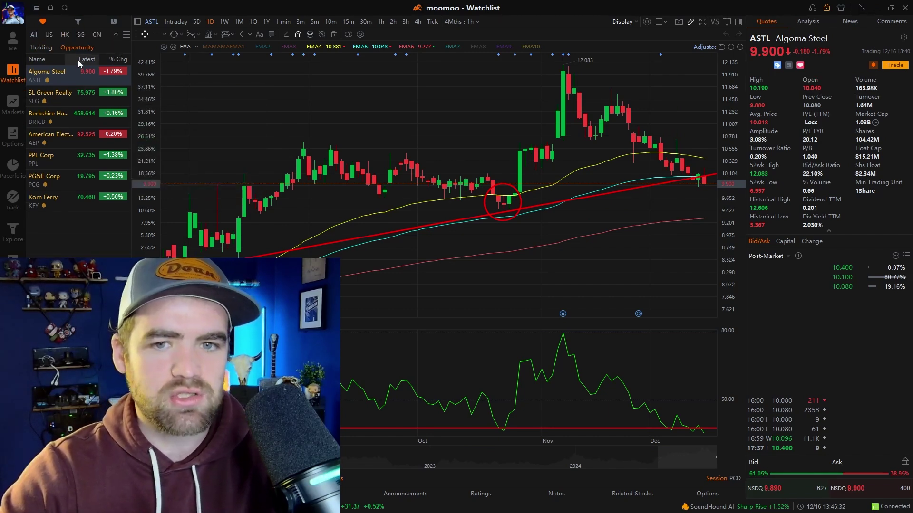
Step: Show the 200 DAY UPTREND screener list and view charts including Prudential Financial, Intuitive Machines, Avidity Biosciences and American Superconductor
click(79, 22)
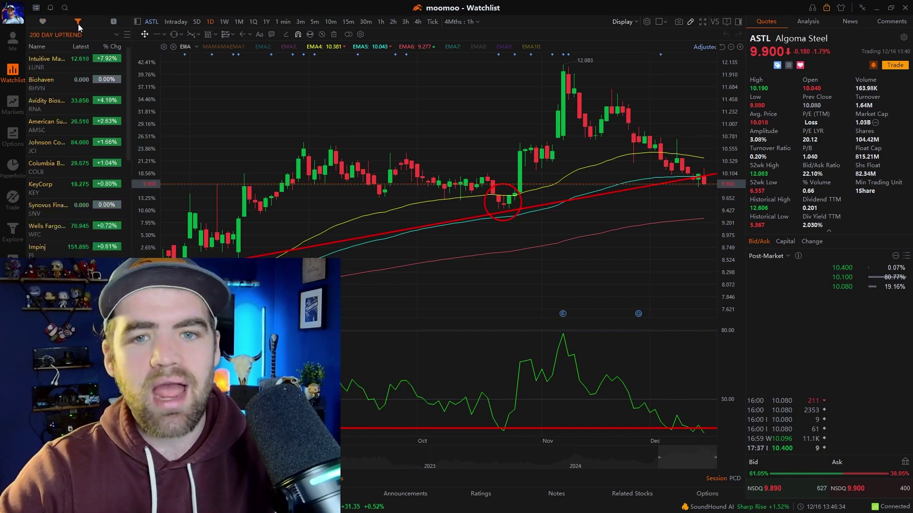
click(47, 269)
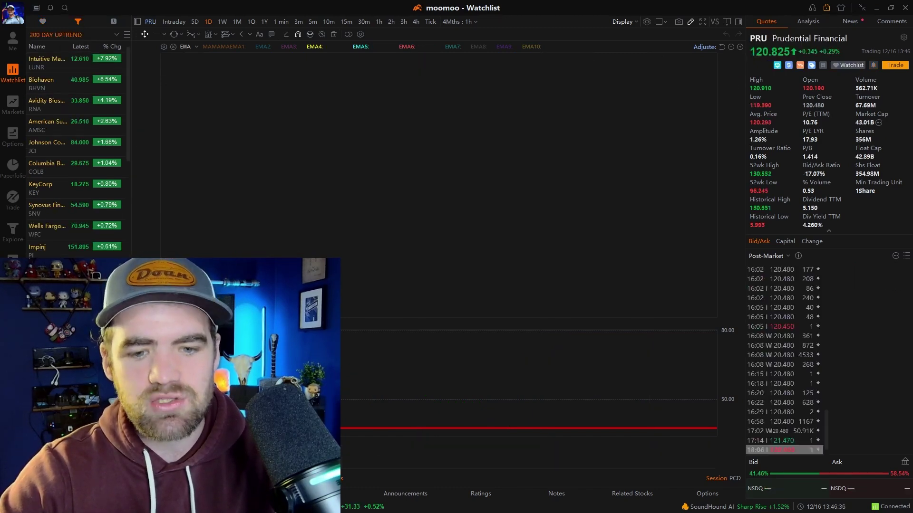
click(71, 63)
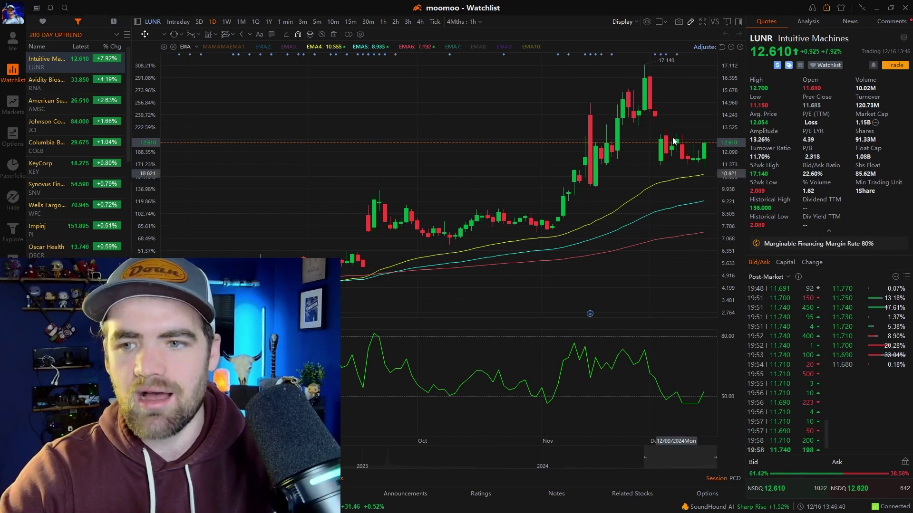
click(61, 81)
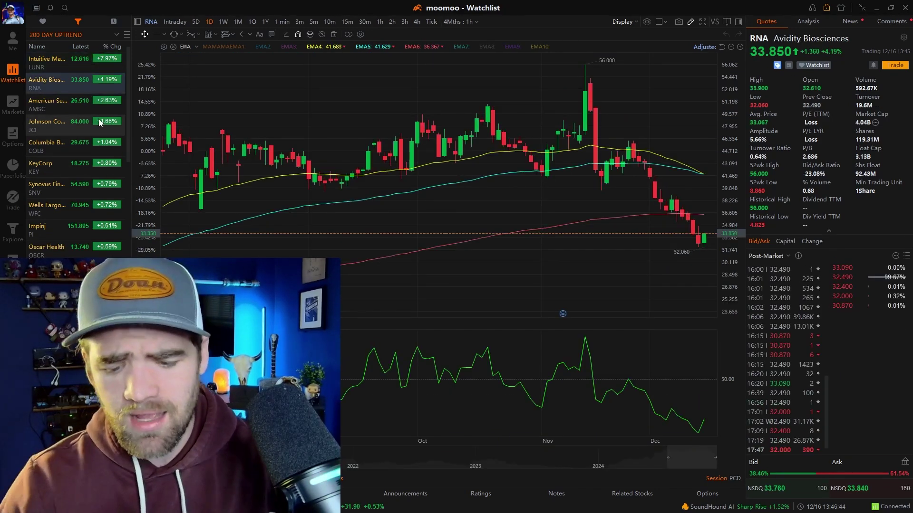
click(58, 109)
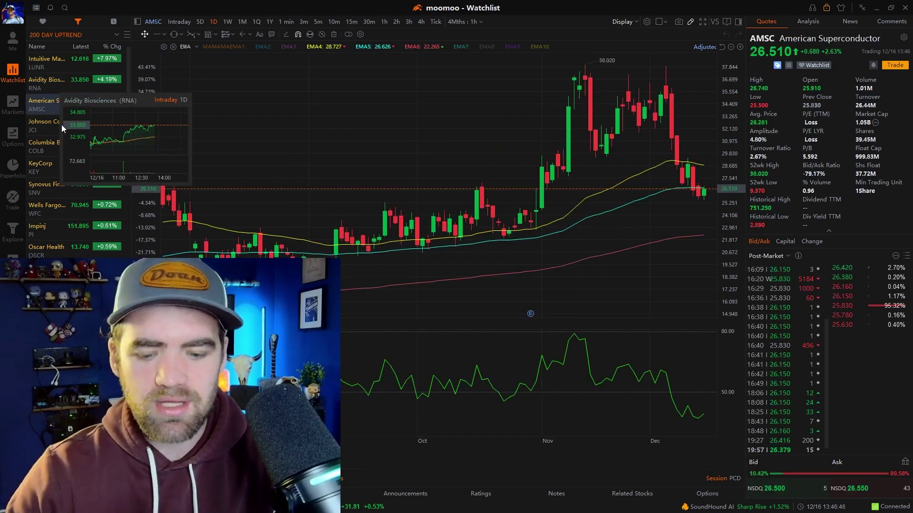
Step: Go through further charts in the 200 DAY UPTREND list, including Johnson Controls and Columbia Banking System, and bring up NuScale Power
key(Down)
key(Down)
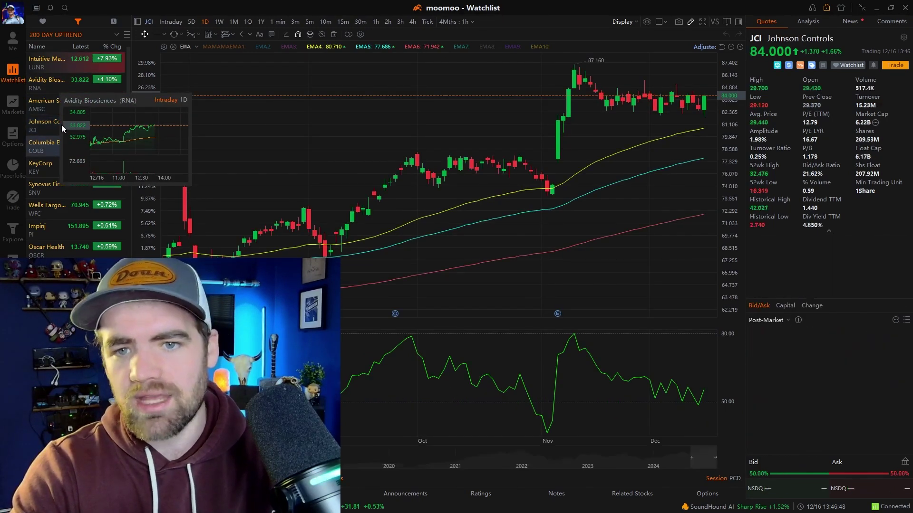
key(Down)
key(Up)
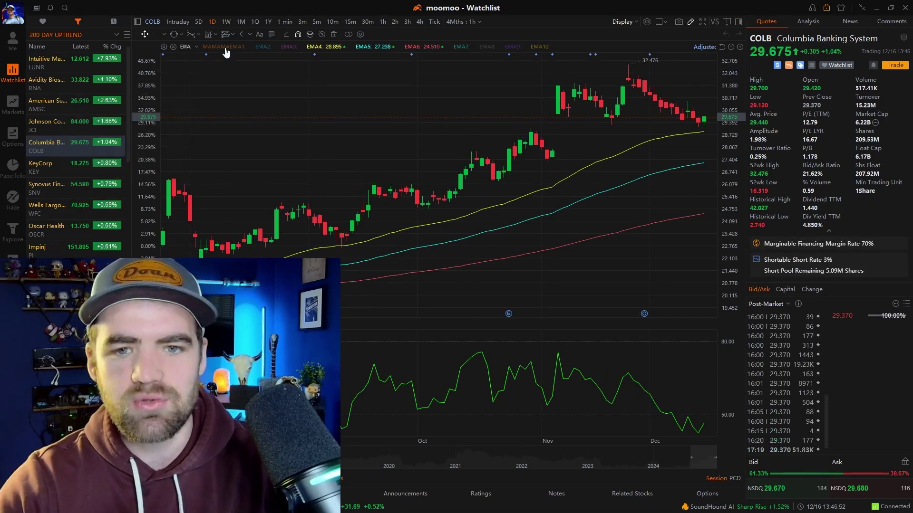
click(58, 184)
key(Down)
key(Down)
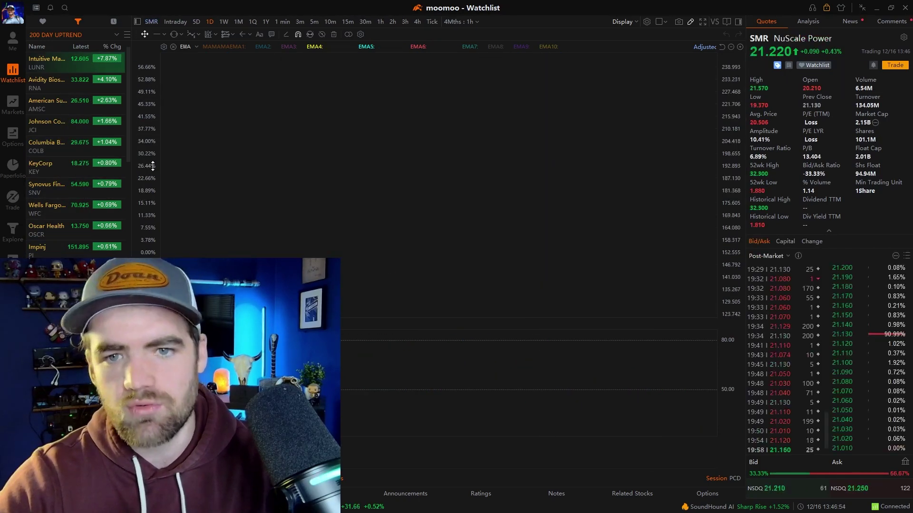
Step: Collapse the 200 DAY UPTREND stock list and expand it again
click(137, 22)
mouse_move(32, 23)
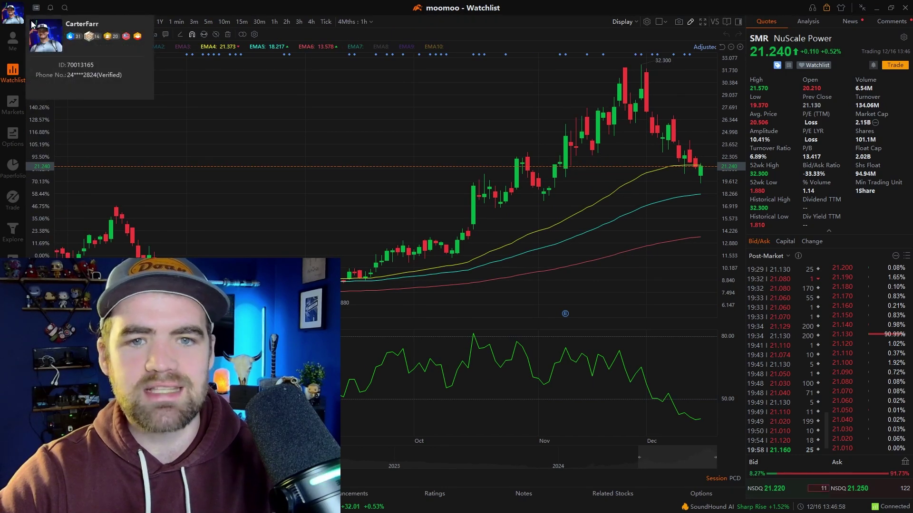
click(31, 22)
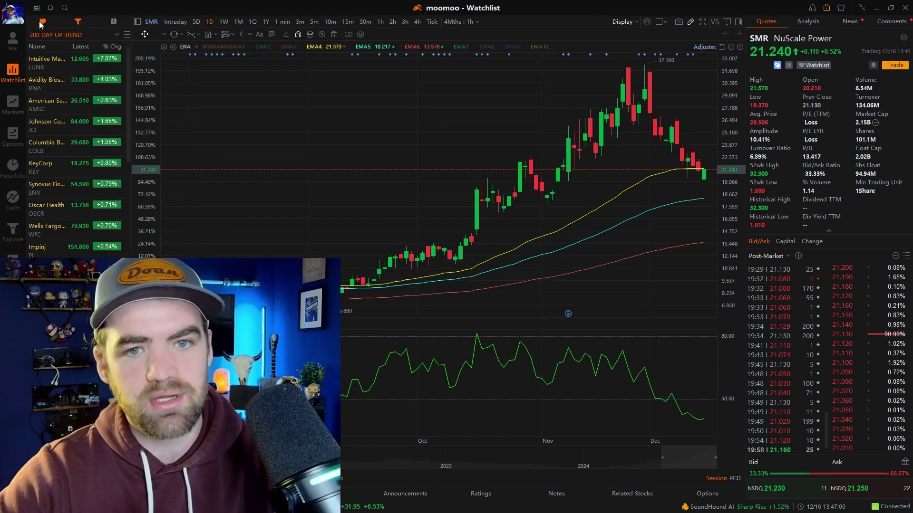
Step: Look at the layout saving and managing options, and return from the screener list to the Opportunity watchlist
click(37, 8)
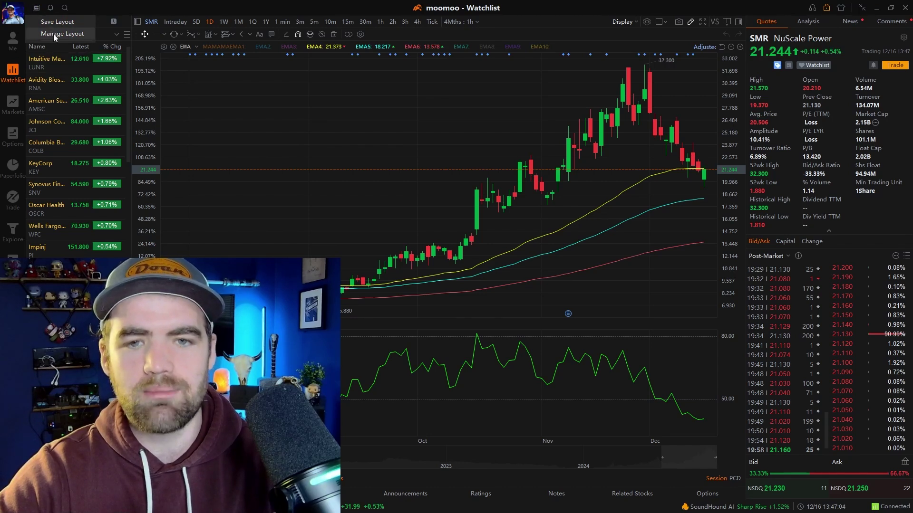
click(81, 24)
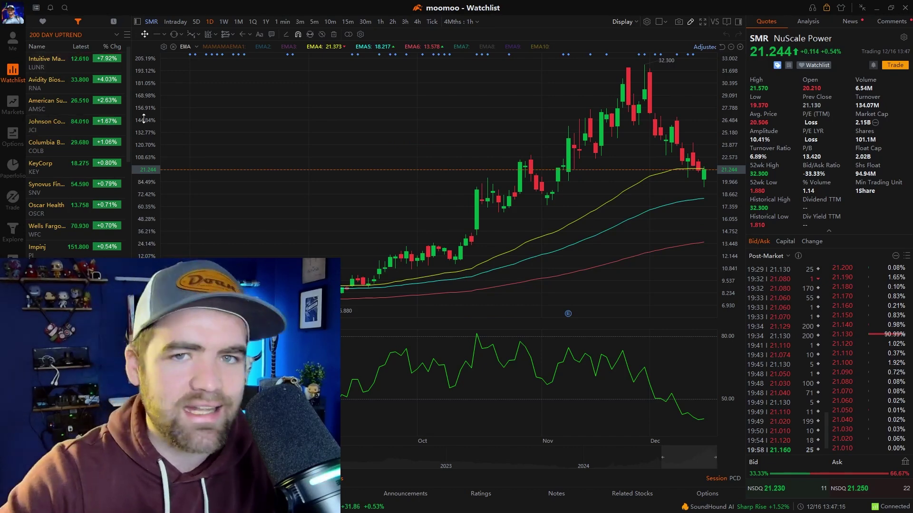
click(43, 22)
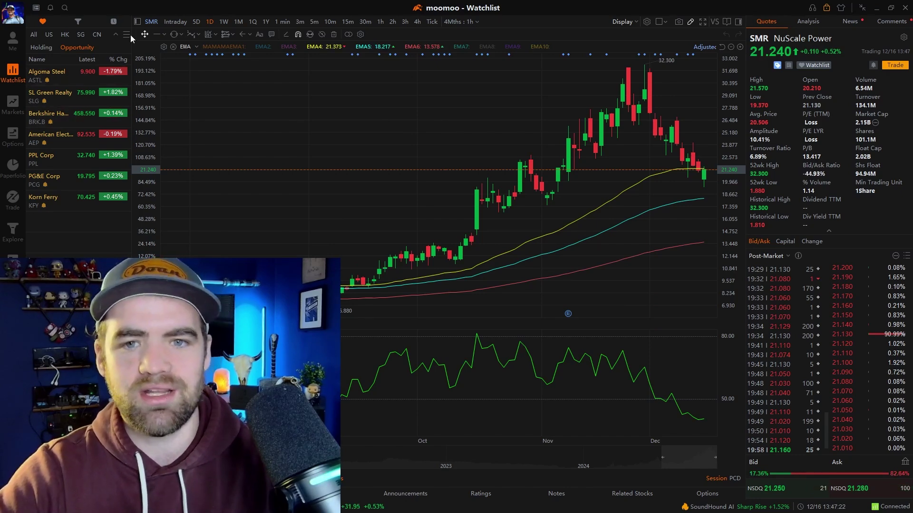
Step: Hide the stock list and zoom and shift the NuScale Power chart to leave empty space after the latest candle
click(137, 22)
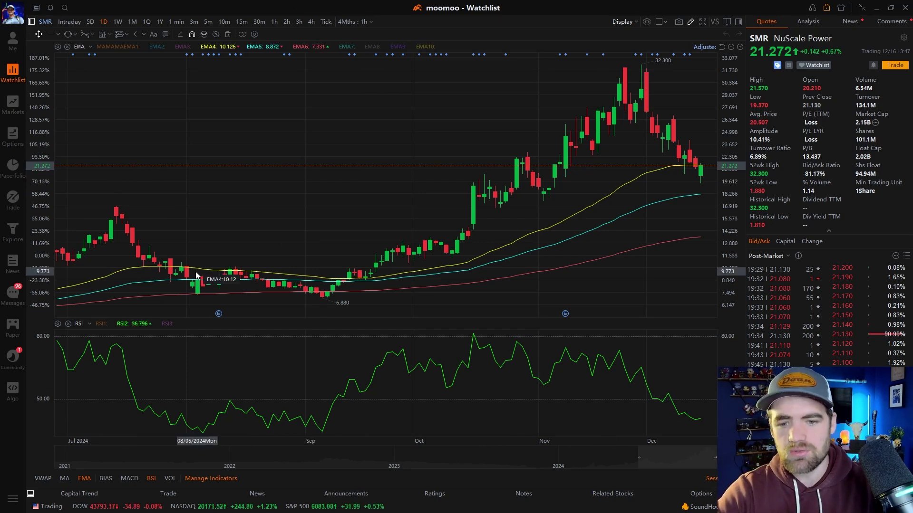
scroll(555, 261, up, 2)
drag(555, 261, 457, 175)
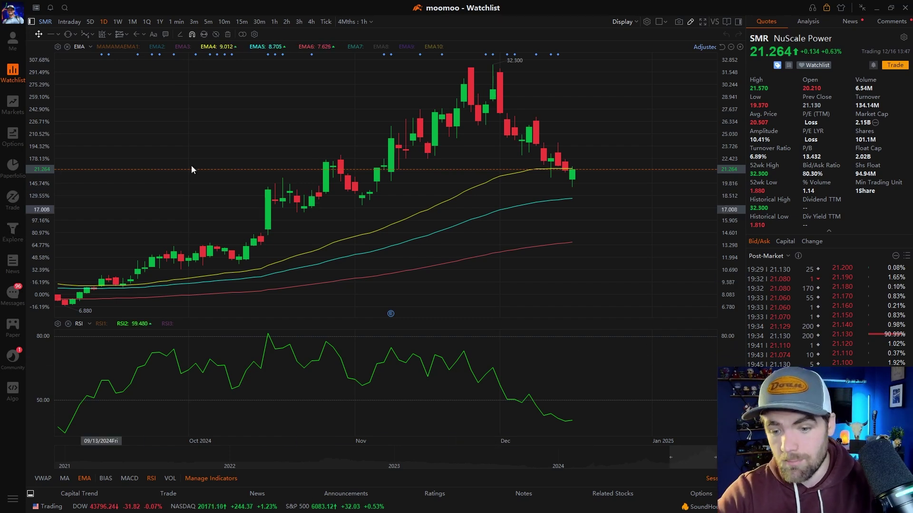
Step: Remove VWAP from the main chart indicators and try out the indicator library search
click(207, 478)
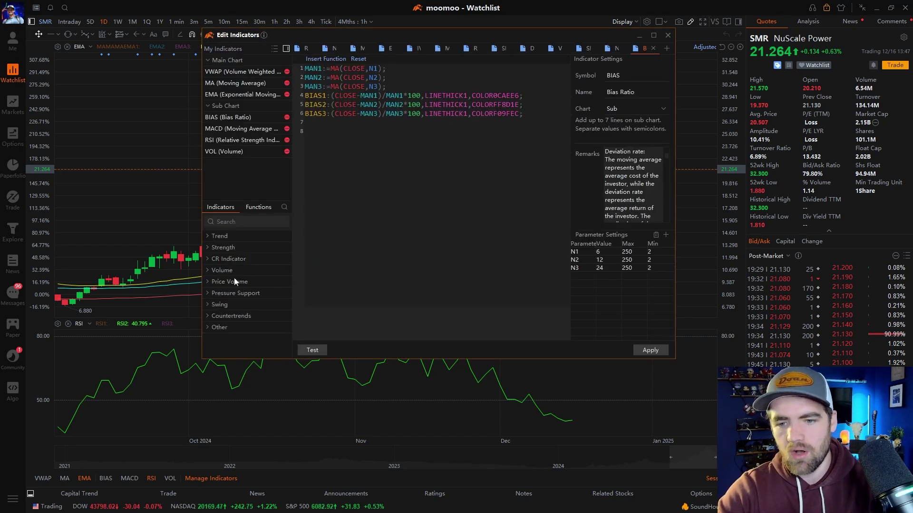
click(287, 72)
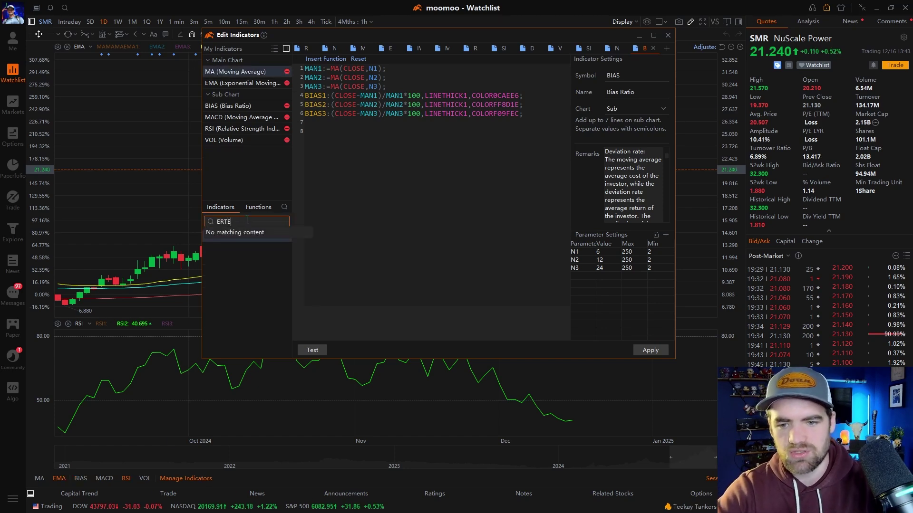
text(E)
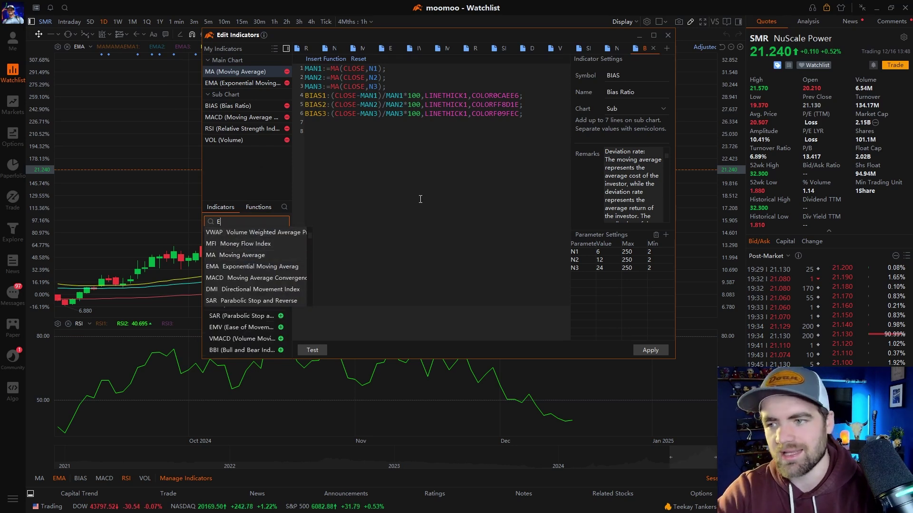
key(BackSpace)
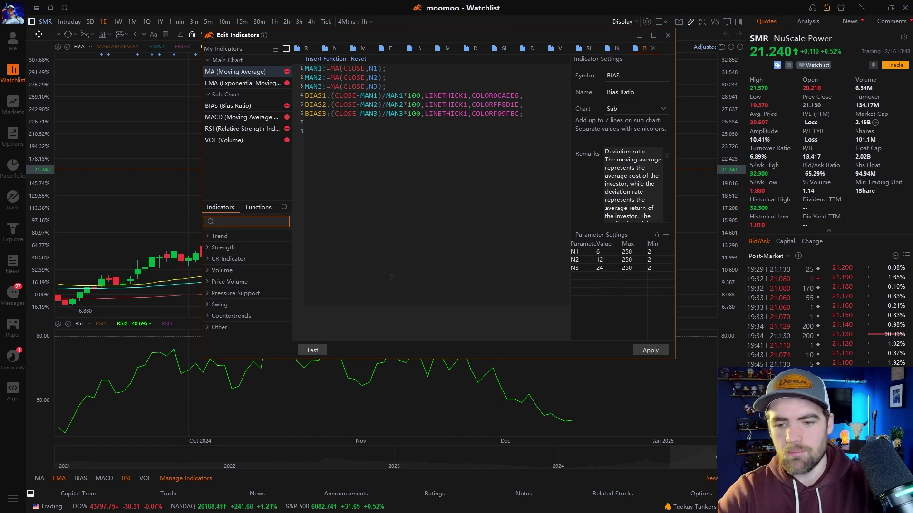
click(669, 36)
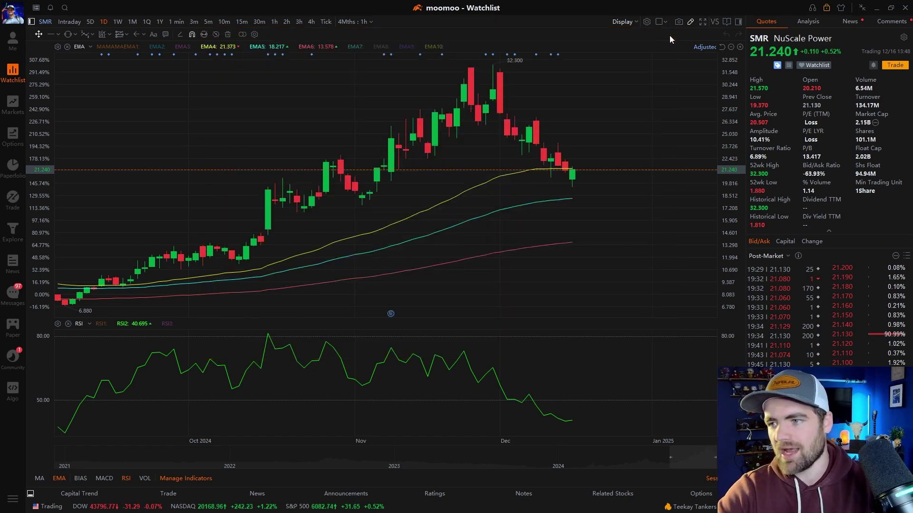
Step: Review the chart's general settings, coordinate axis options and EMA indicator settings
click(646, 22)
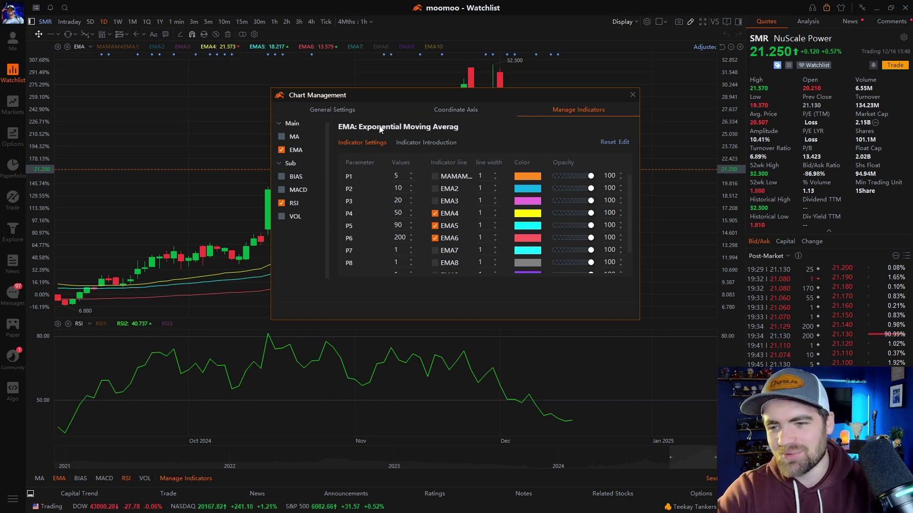
click(322, 110)
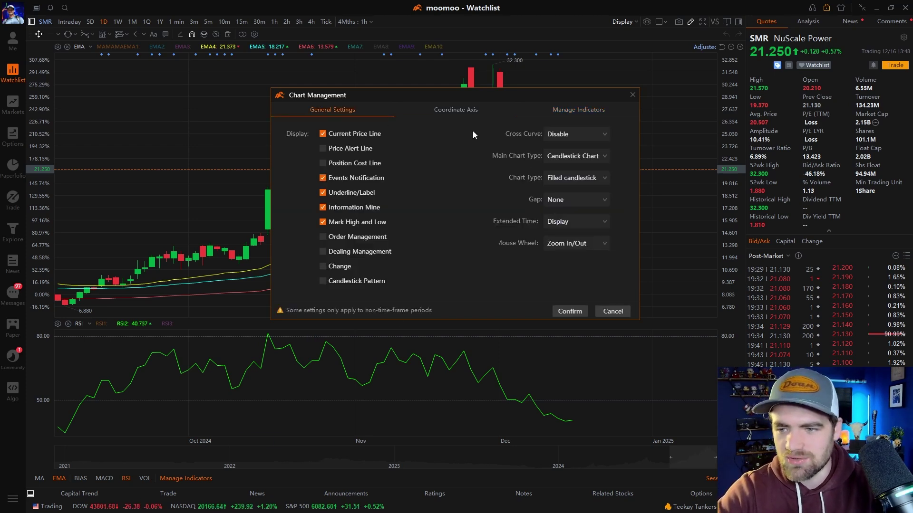
click(464, 112)
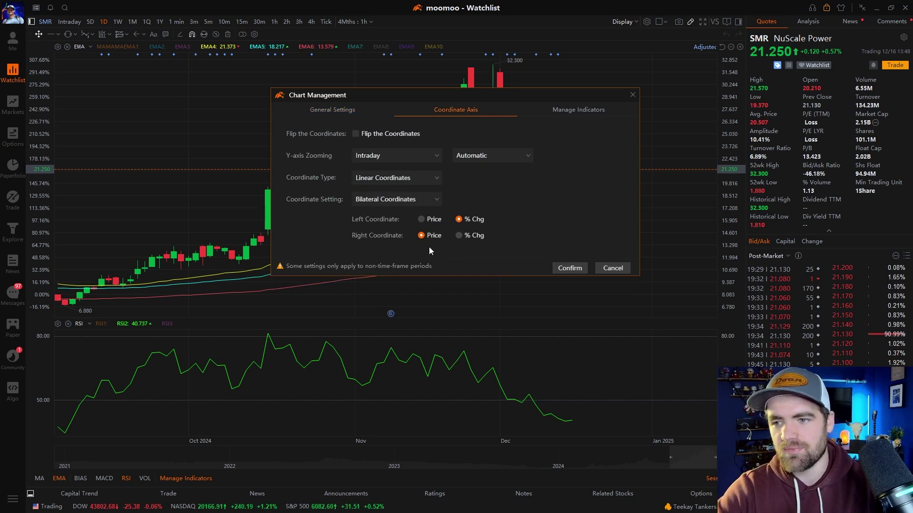
click(618, 112)
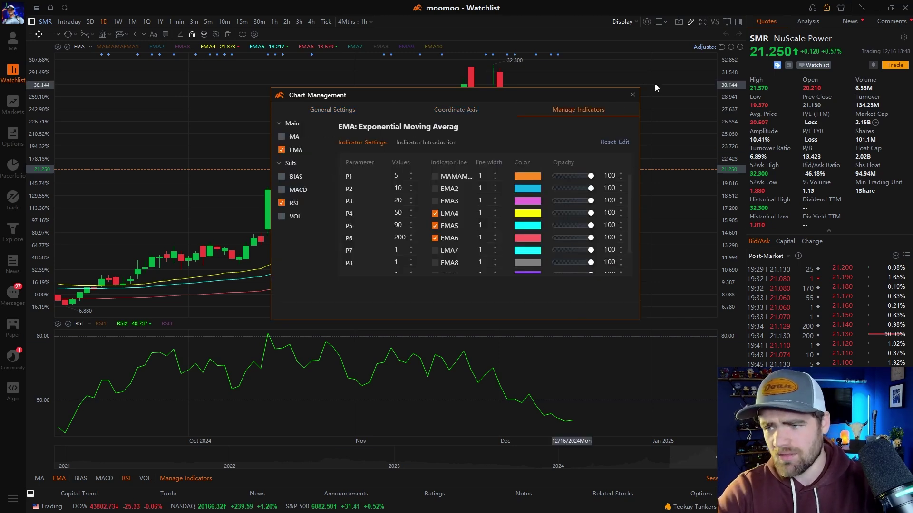
click(633, 94)
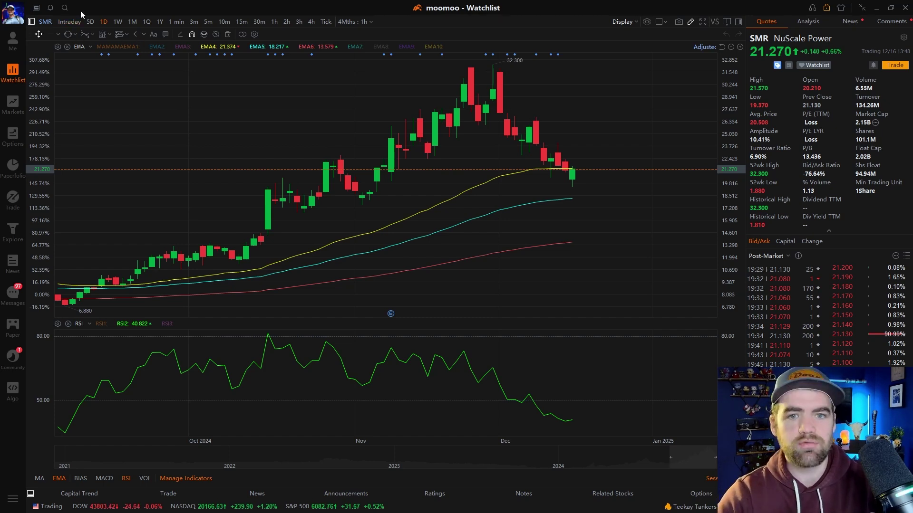
Step: Search for AAPL, open Apple's chart, and zoom it out with empty space after the latest candle
click(65, 8)
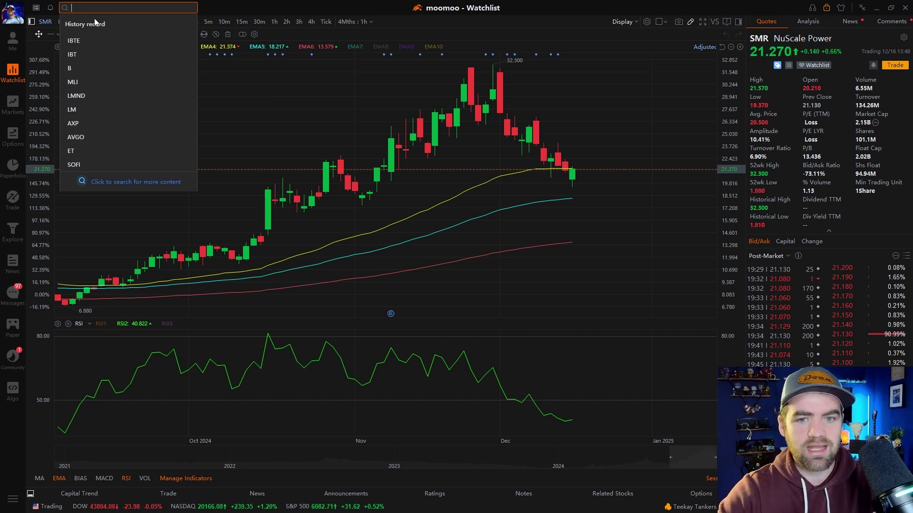
text(AAPL)
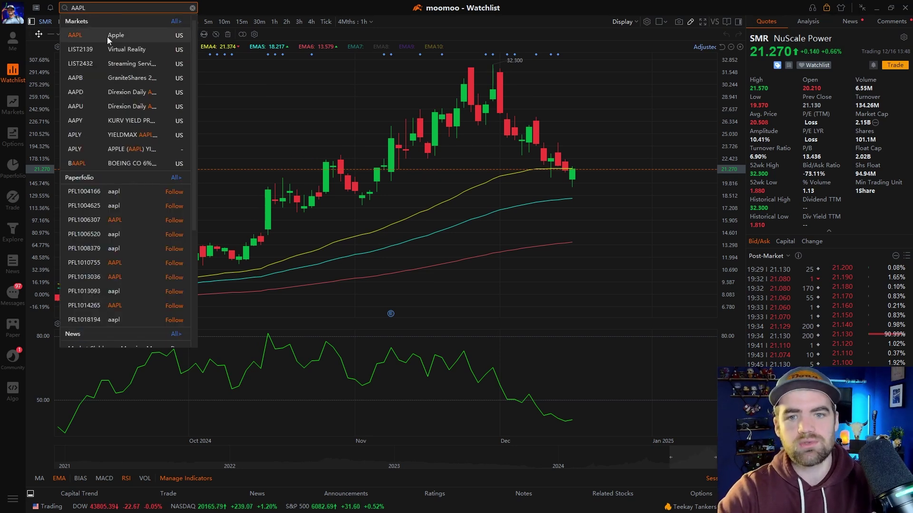
click(109, 39)
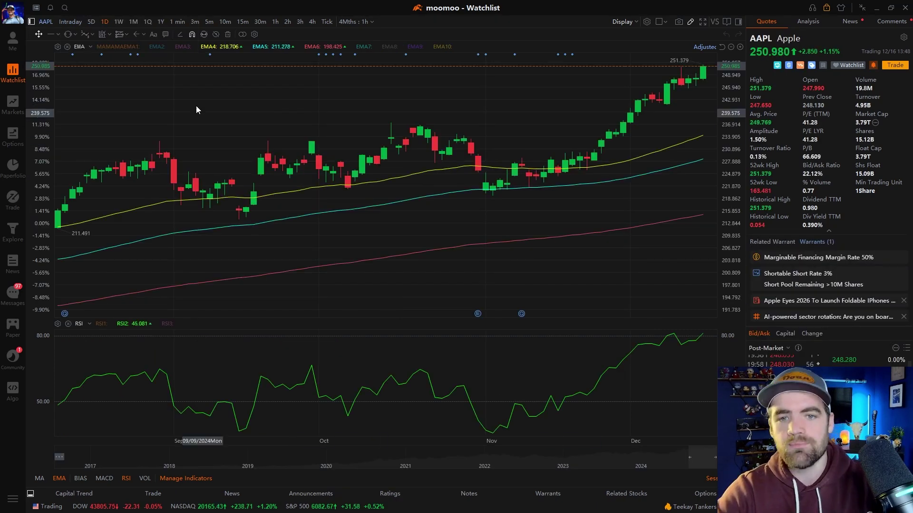
scroll(173, 111, down, 5)
drag(211, 129, 387, 155)
drag(322, 125, 258, 107)
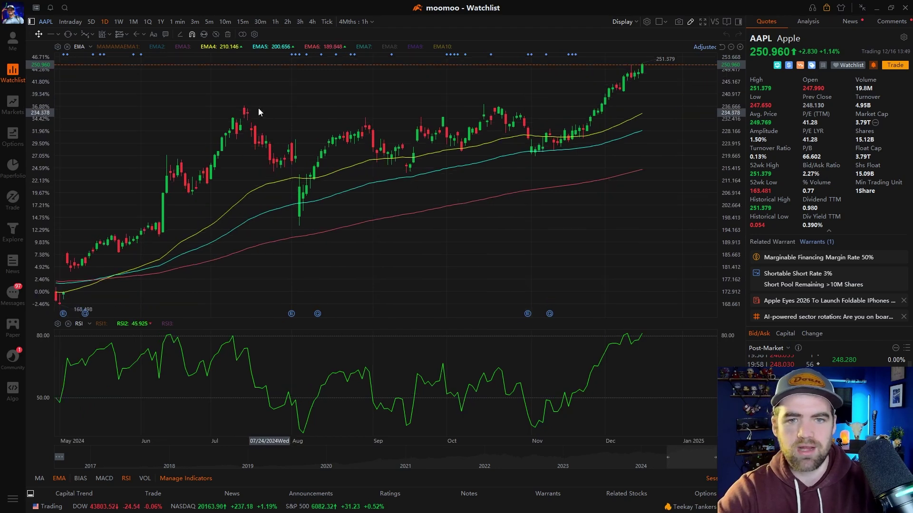
Step: View Apple's chart in the Intraday, 5D, 1D, 1W, 1M, 1Q and 1Y periods
click(72, 24)
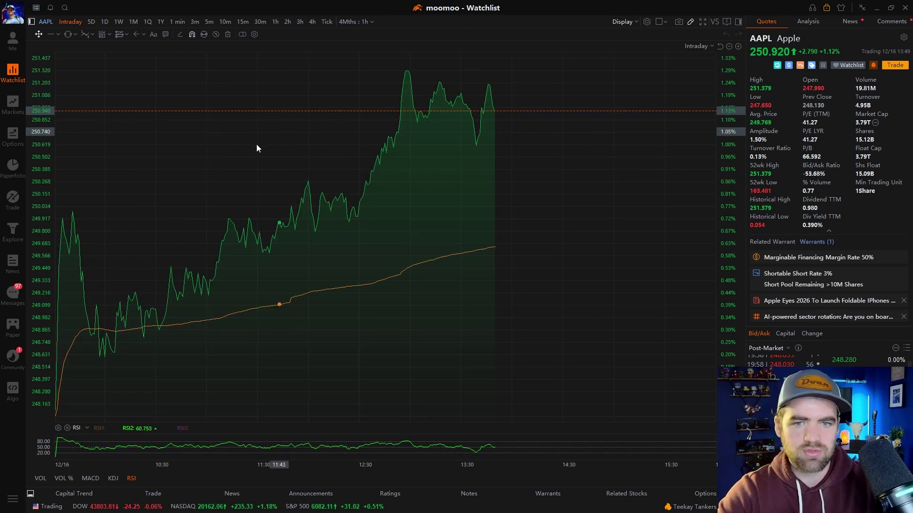
click(90, 22)
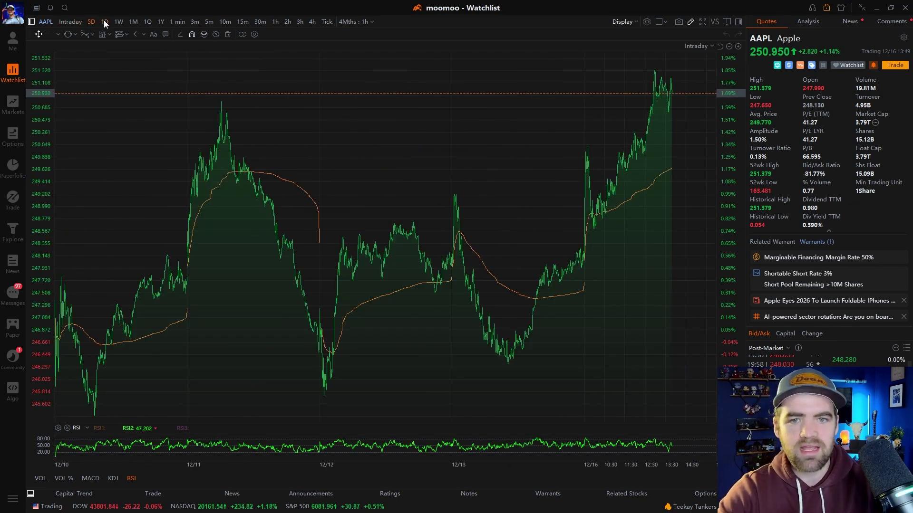
click(103, 21)
drag(492, 199, 287, 202)
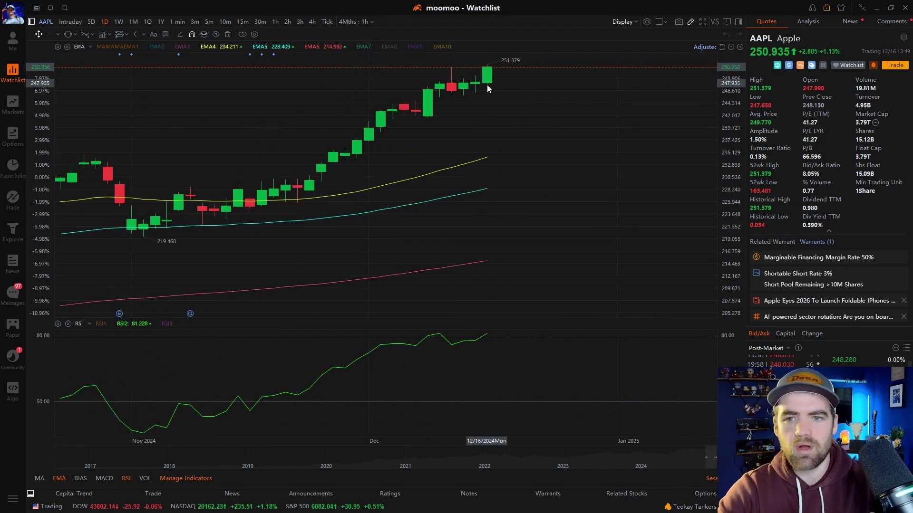
click(119, 21)
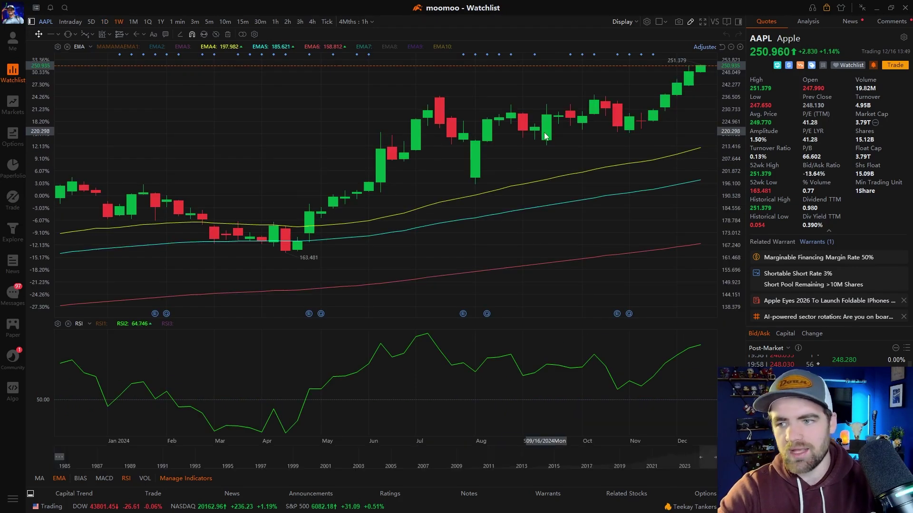
click(134, 21)
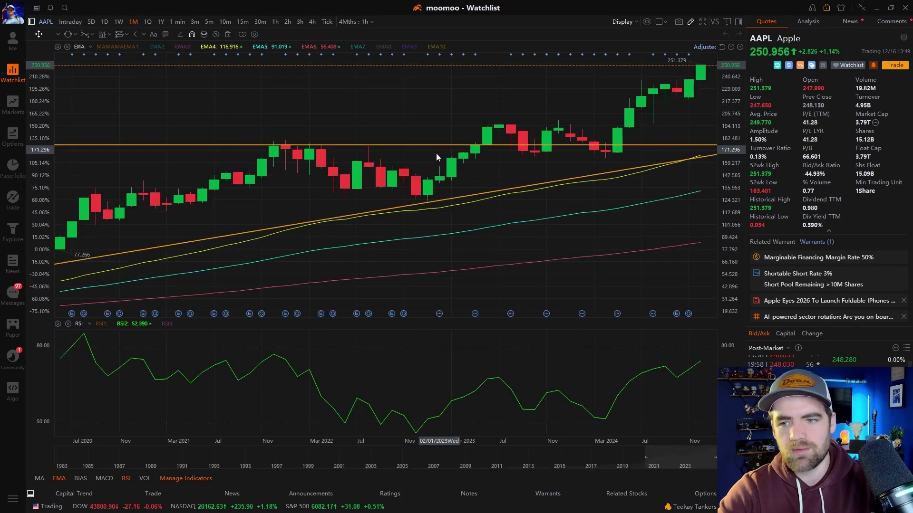
click(145, 21)
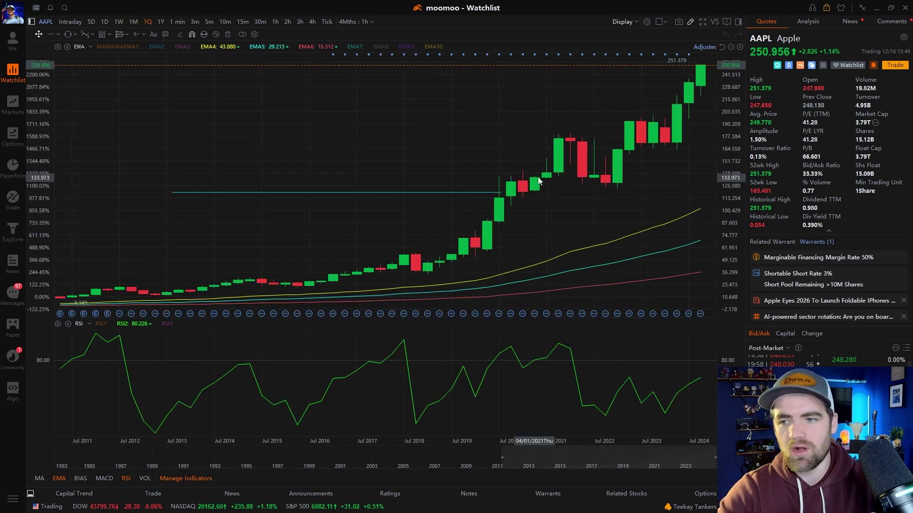
click(161, 21)
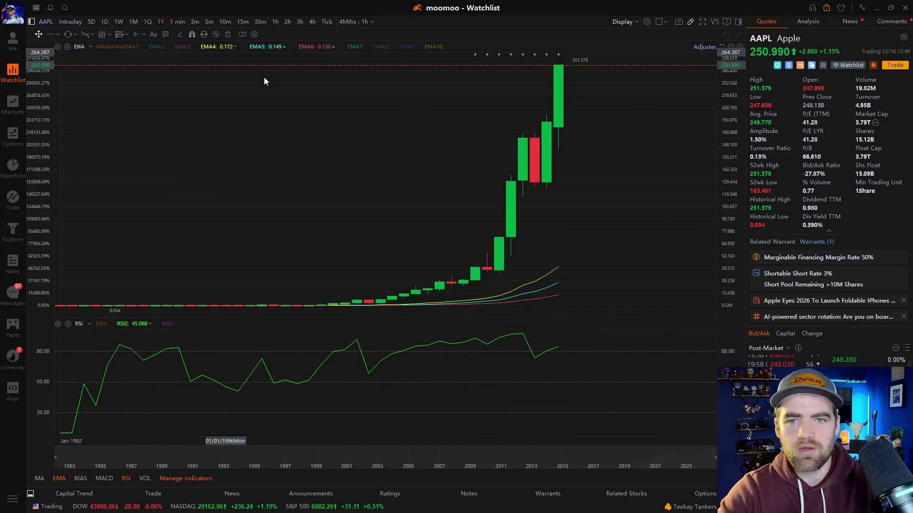
Step: View Apple's 1-minute chart over a wider span and look at the available time range presets
click(179, 23)
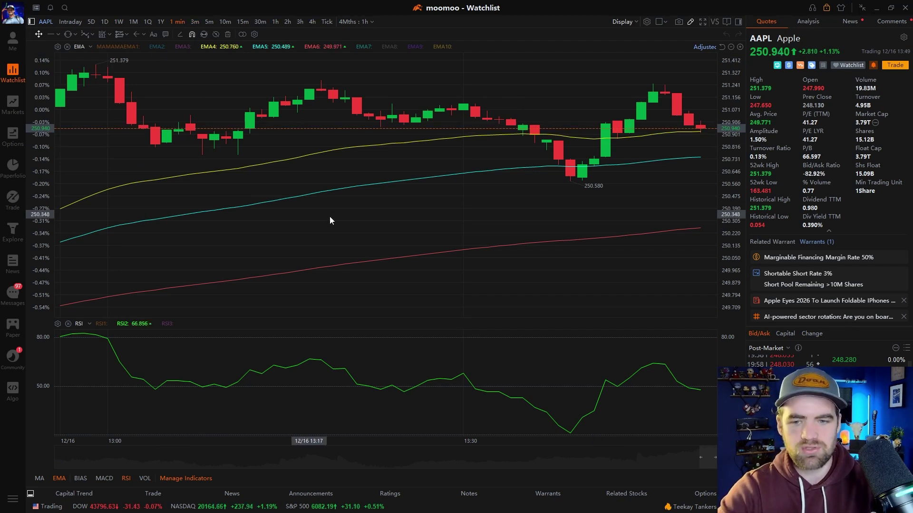
scroll(381, 205, down, 5)
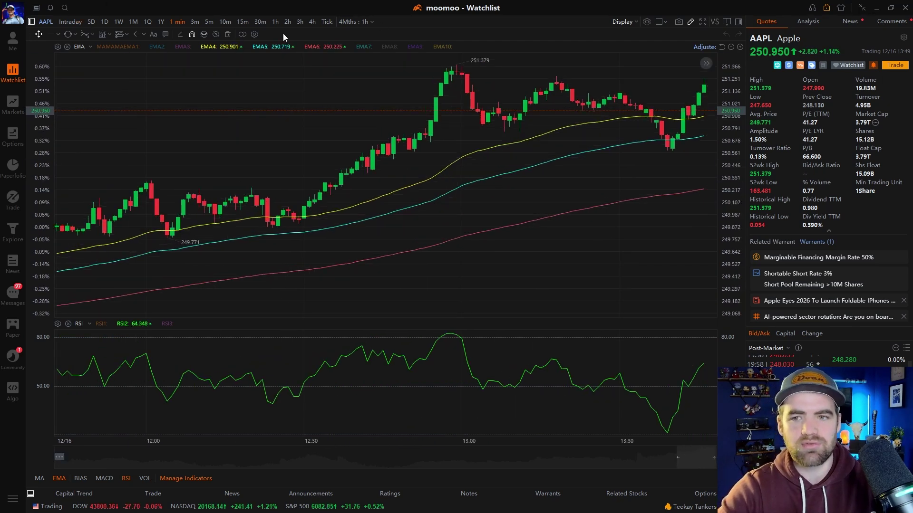
click(370, 22)
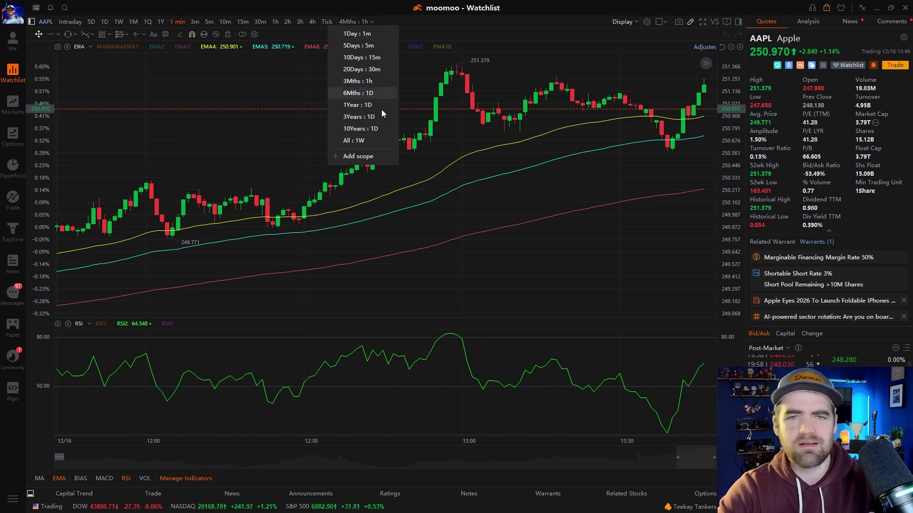
click(413, 23)
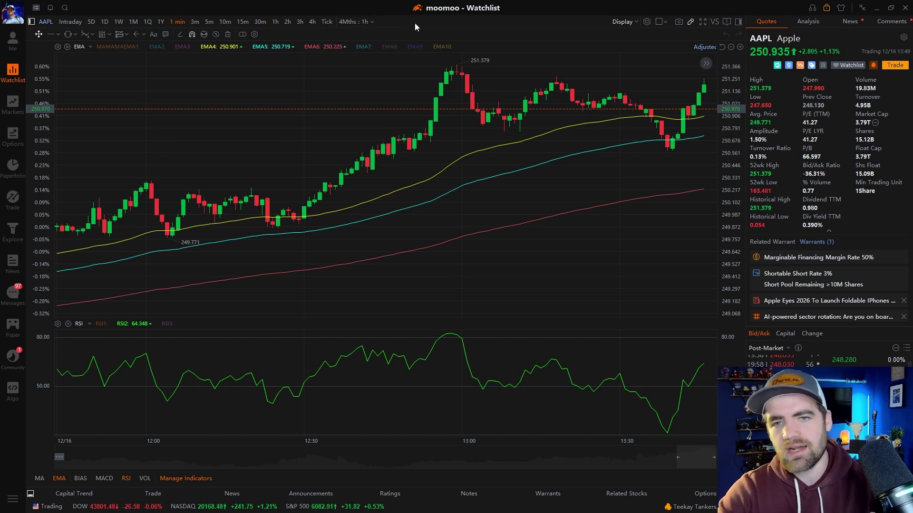
Step: Switch Apple's chart to the 1-hour period, zoom it out, and remove the EMA indicator
click(104, 22)
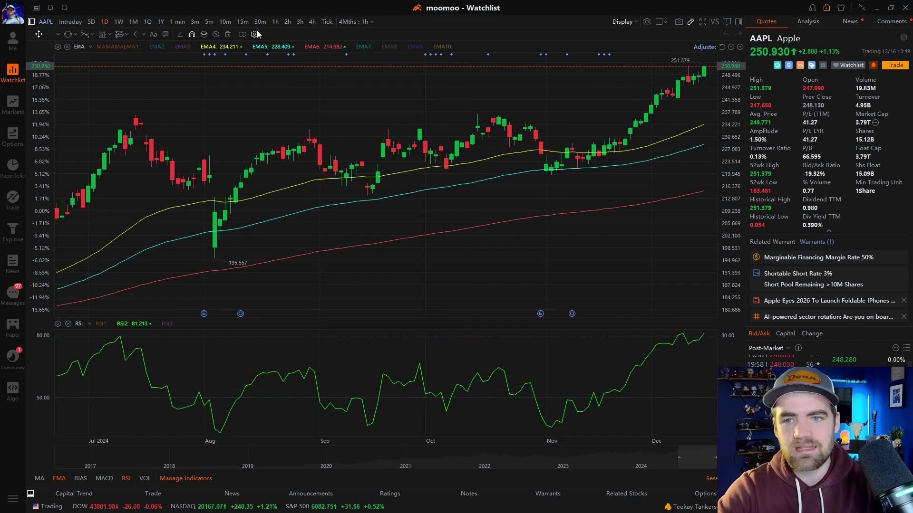
click(273, 24)
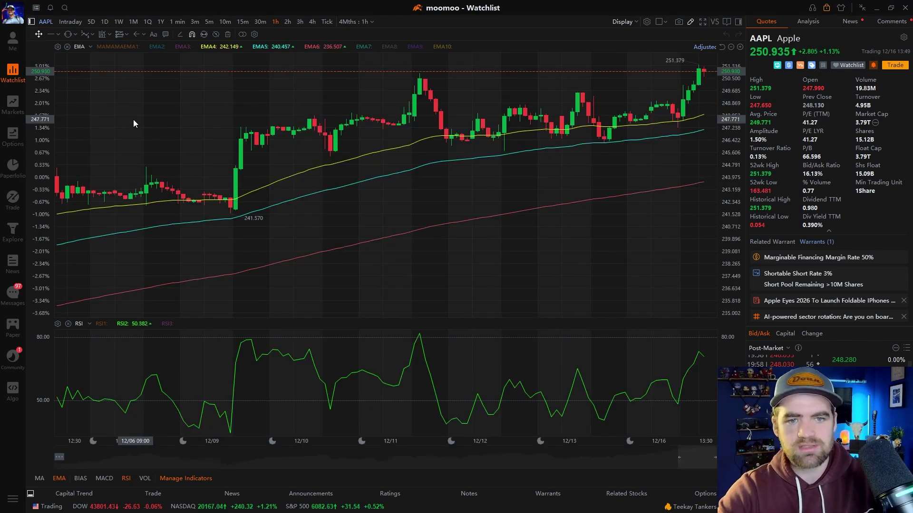
scroll(271, 160, down, 5)
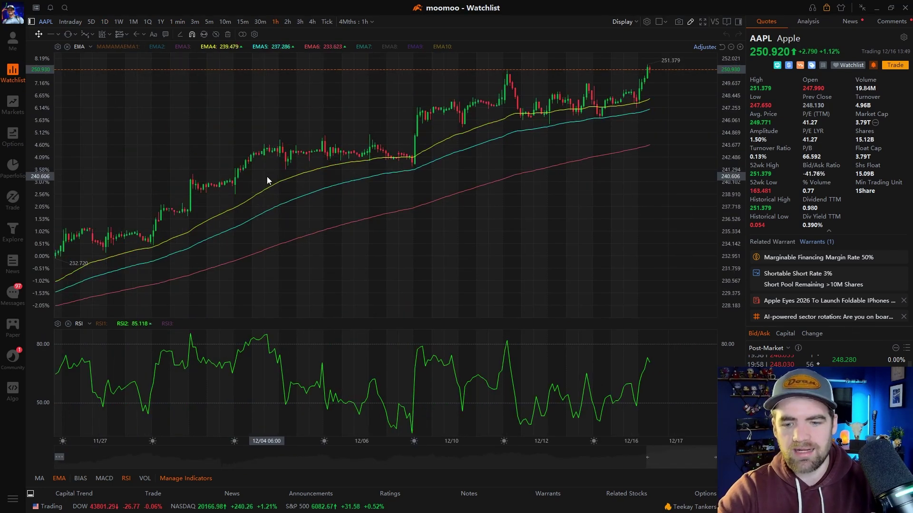
click(61, 479)
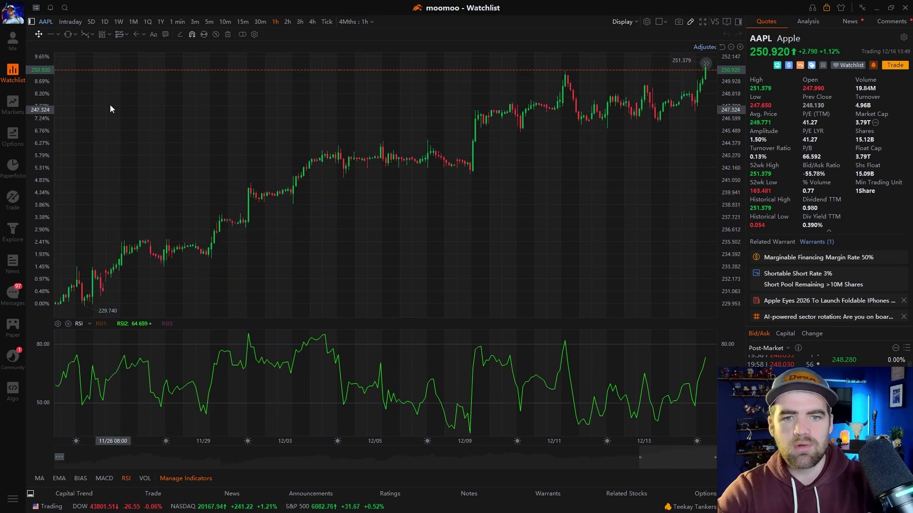
Step: Draw a rising trend line under Apple's price lows, from about 11/20 to 12/16
click(58, 37)
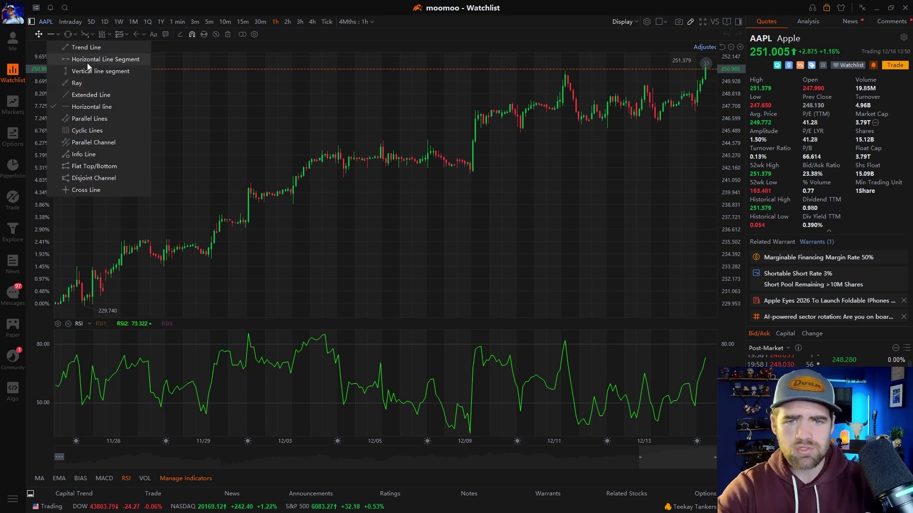
click(85, 47)
scroll(248, 207, down, 5)
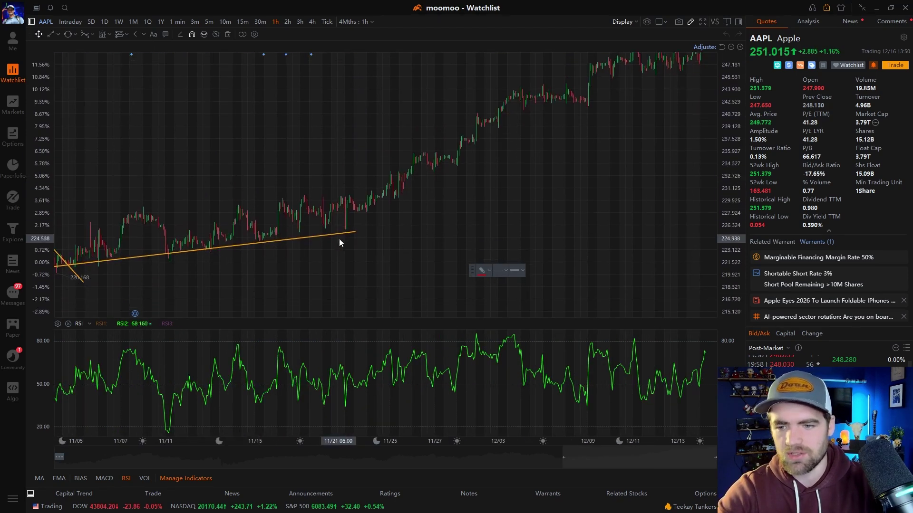
mouse_move(49, 38)
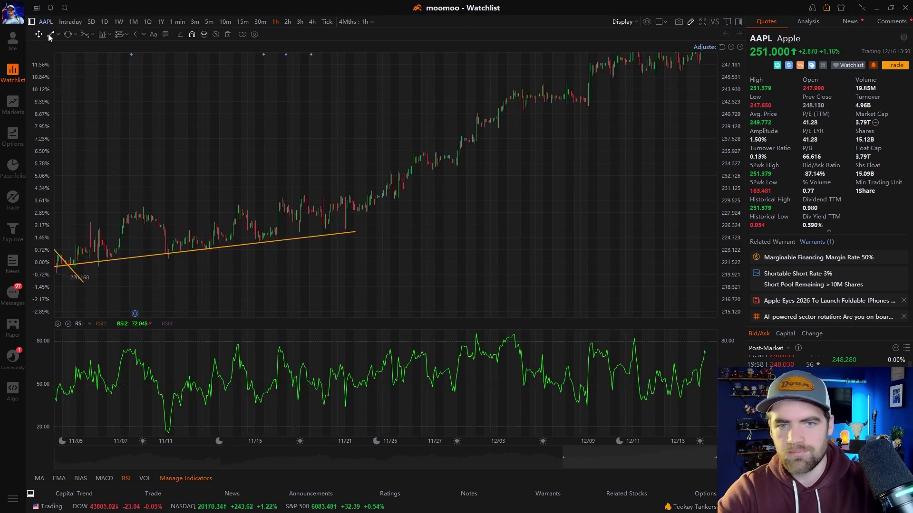
drag(570, 172, 435, 176)
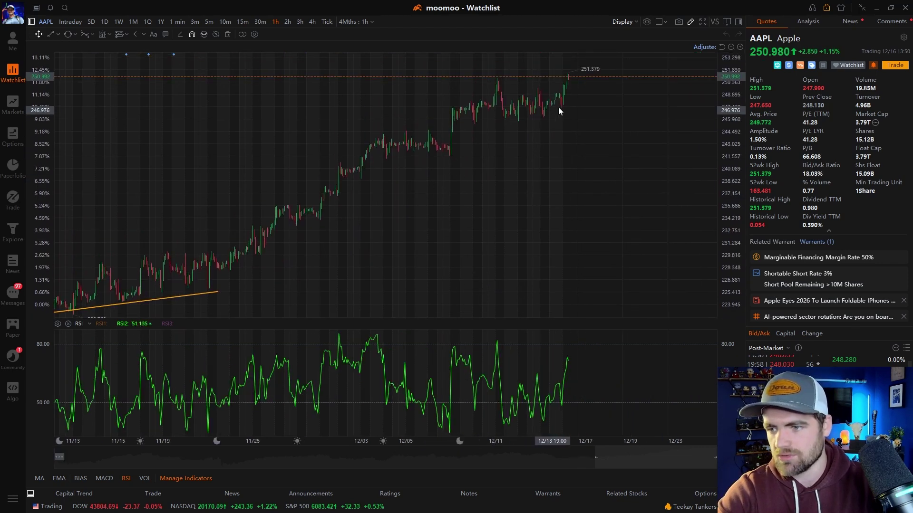
click(57, 36)
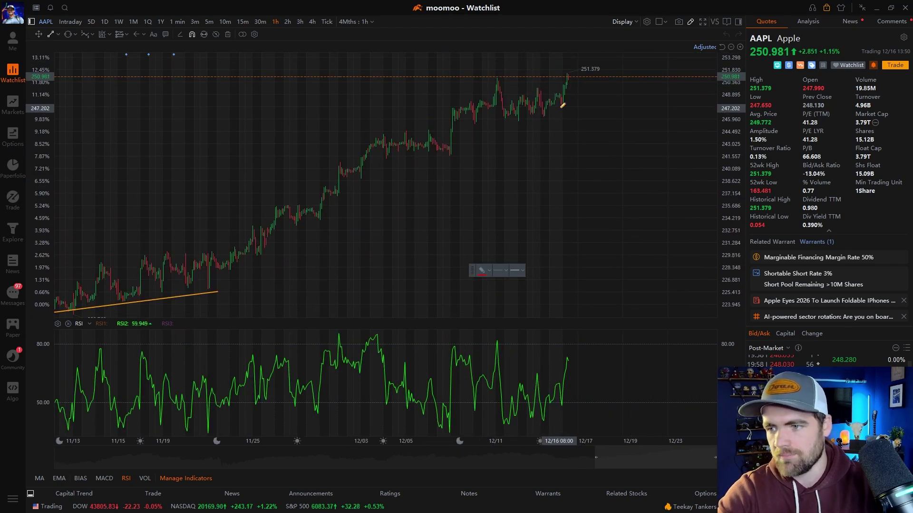
mouse_move(564, 107)
mouse_down()
mouse_move(372, 186)
mouse_move(186, 296)
mouse_up()
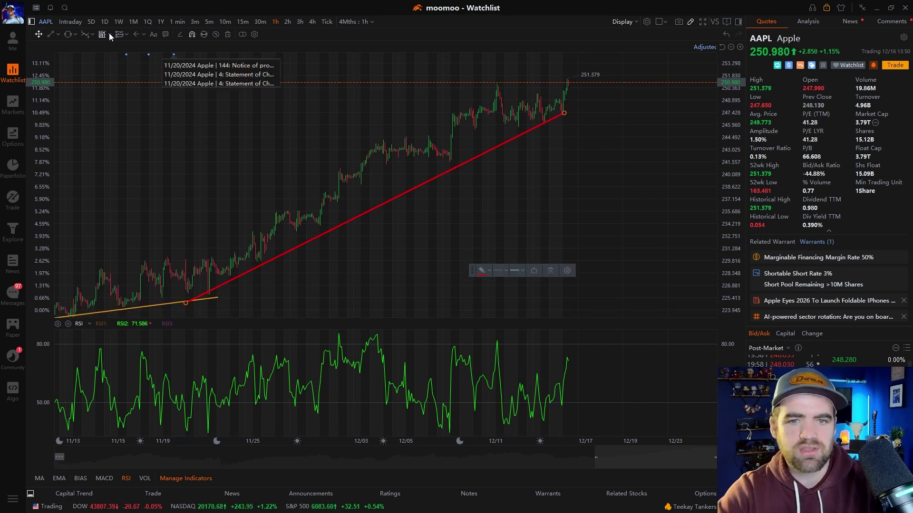
Step: Draw a horizontal line across Apple's chart along the recent December lows, at about 246
click(58, 35)
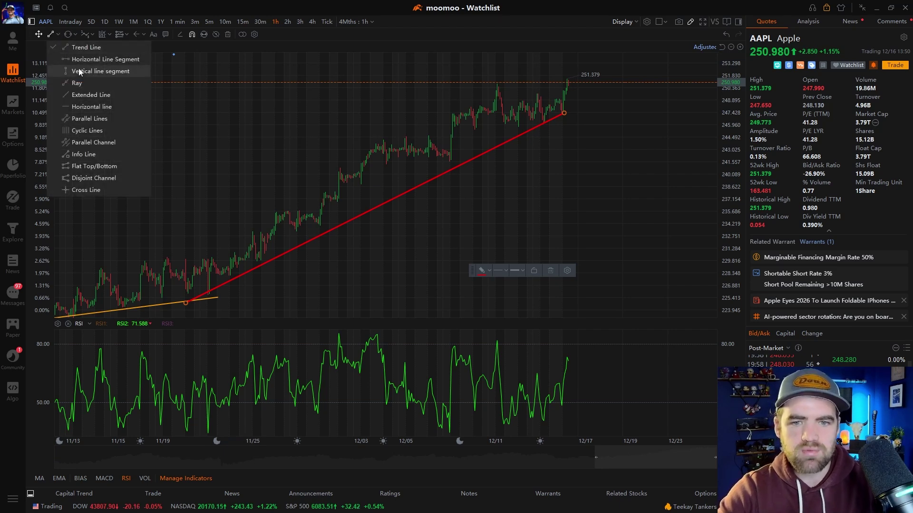
click(91, 107)
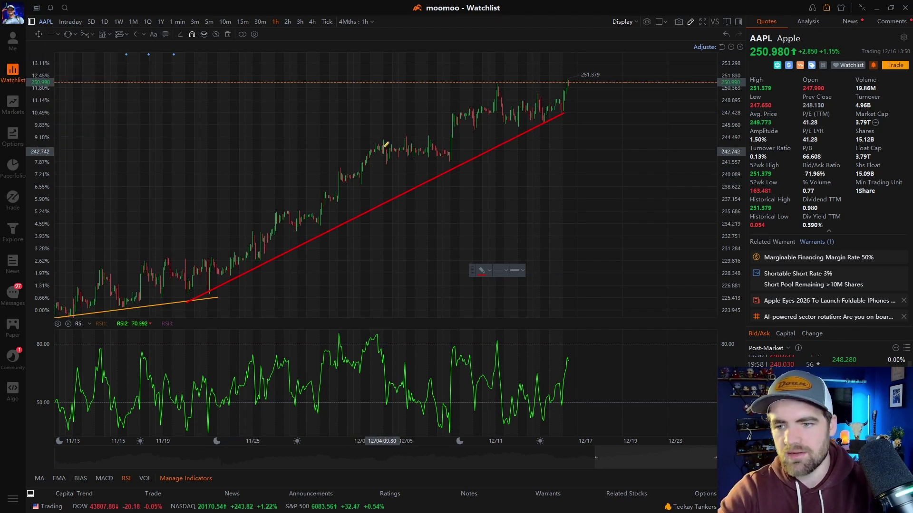
click(503, 126)
drag(561, 127, 563, 123)
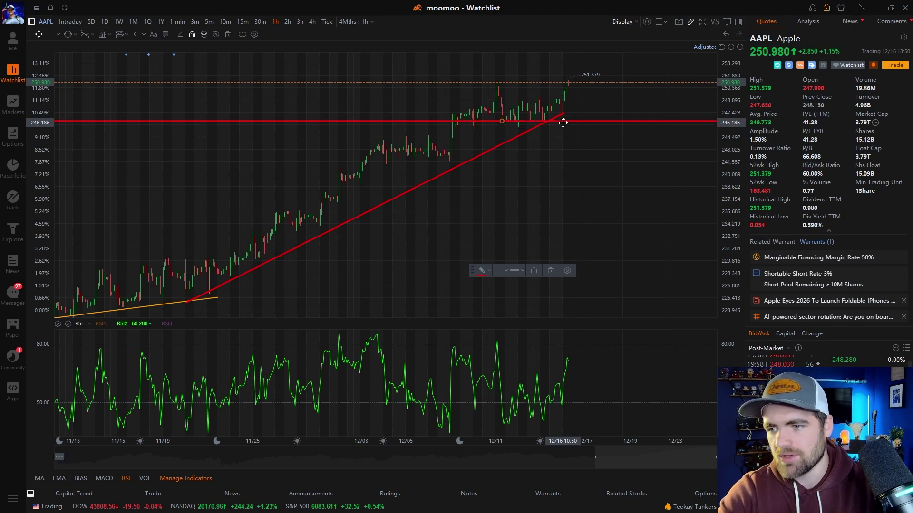
Step: Try the horizontal line in green, white and red, and delete the line
drag(470, 272, 494, 185)
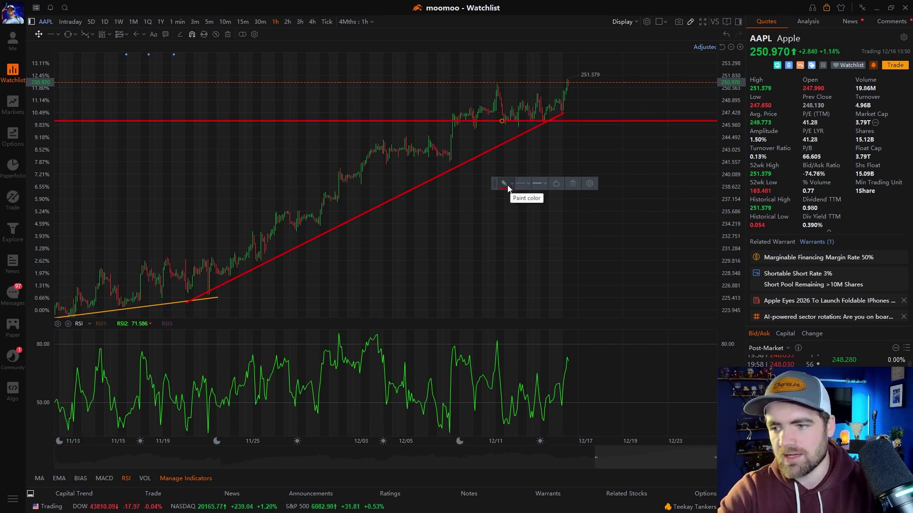
click(508, 186)
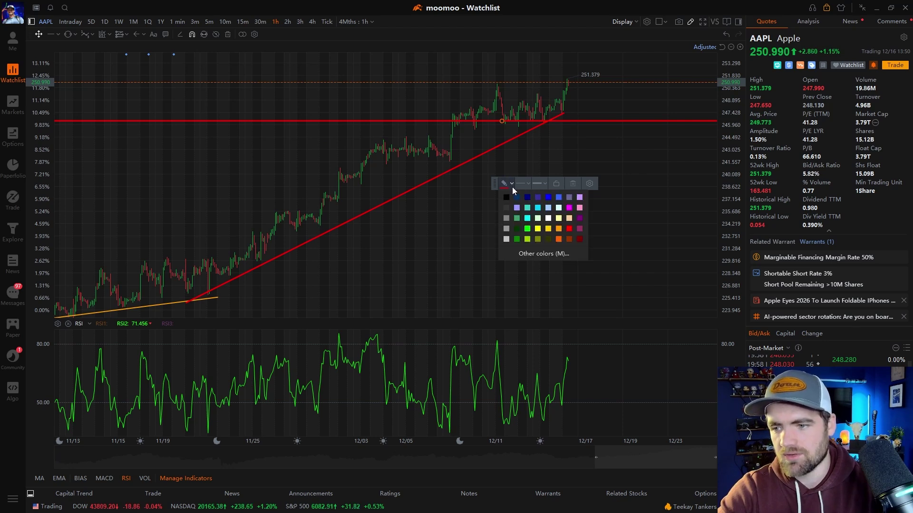
click(527, 228)
mouse_move(520, 199)
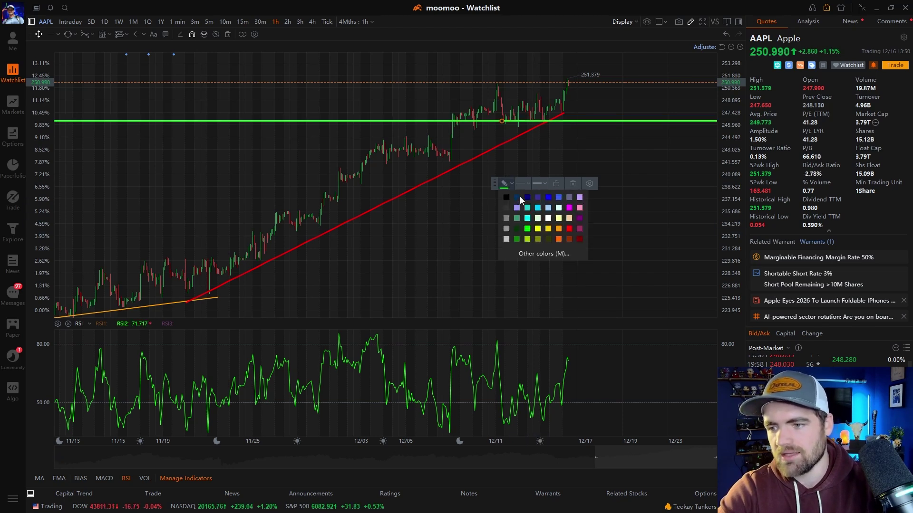
click(537, 218)
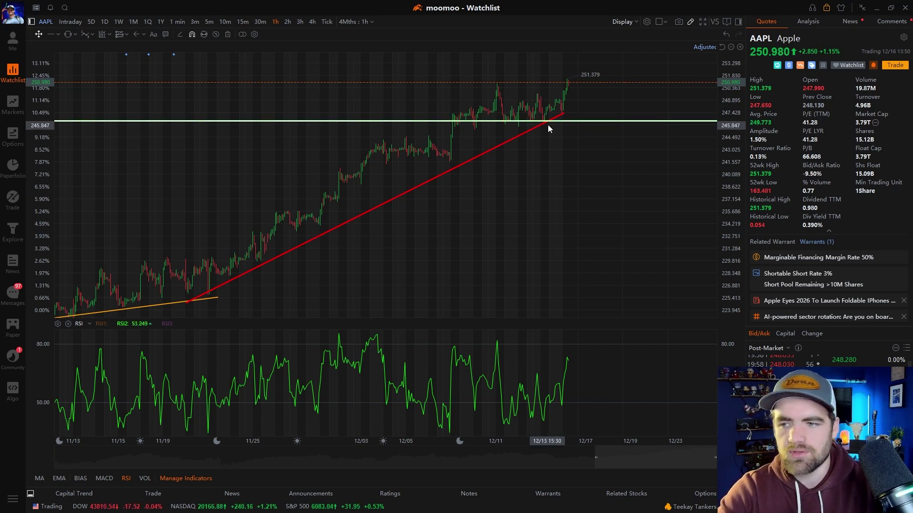
click(509, 186)
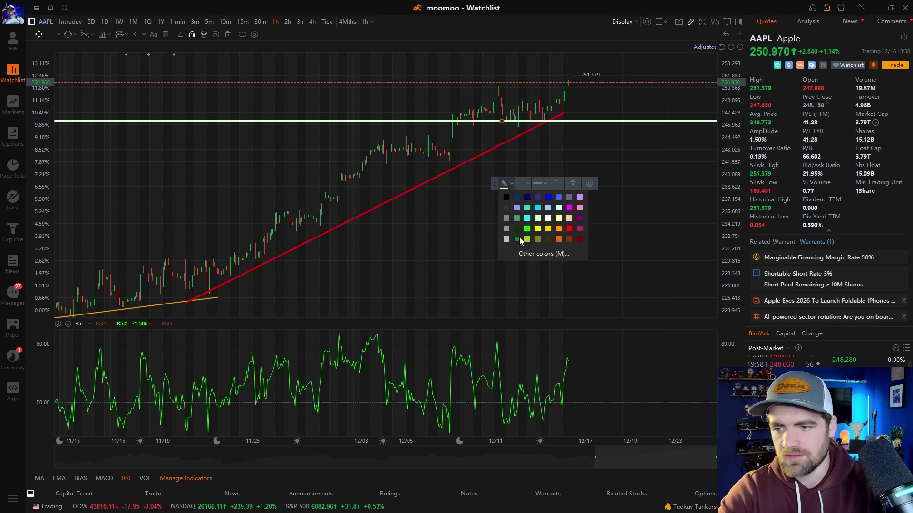
click(570, 229)
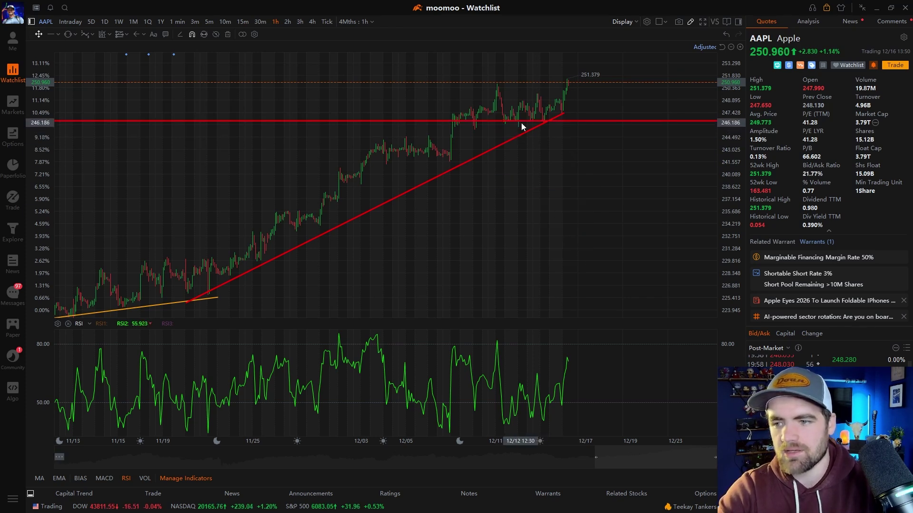
key(Delete)
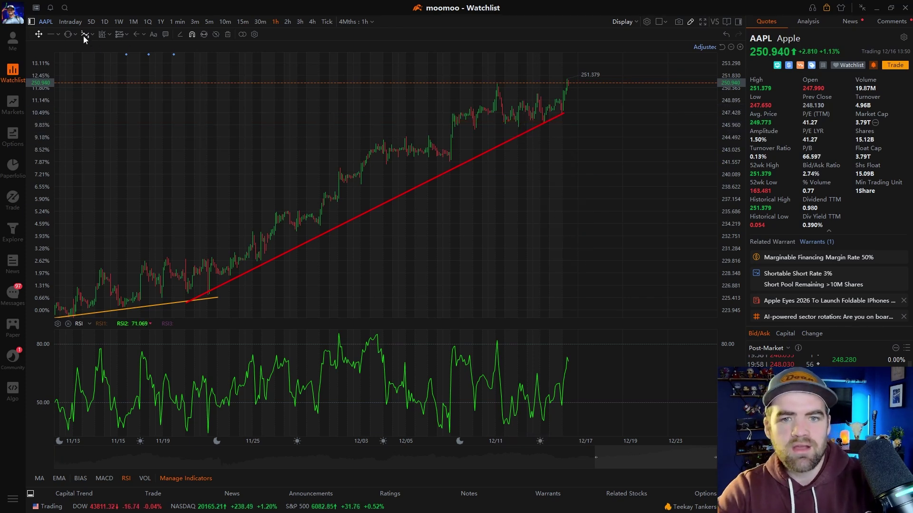
Step: Draw a circle around Apple's 12/16 low at the upper end of the red trend line, centred at about 247.5
click(73, 35)
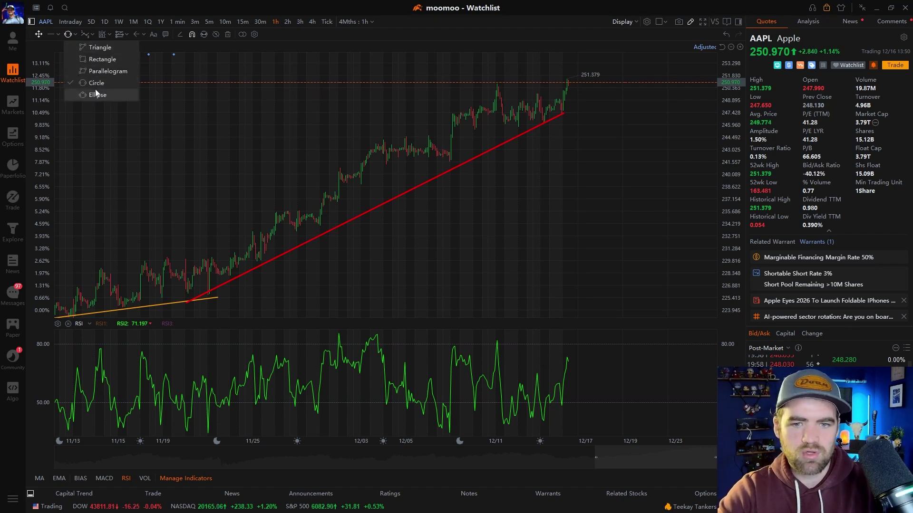
click(95, 83)
scroll(577, 170, up, 5)
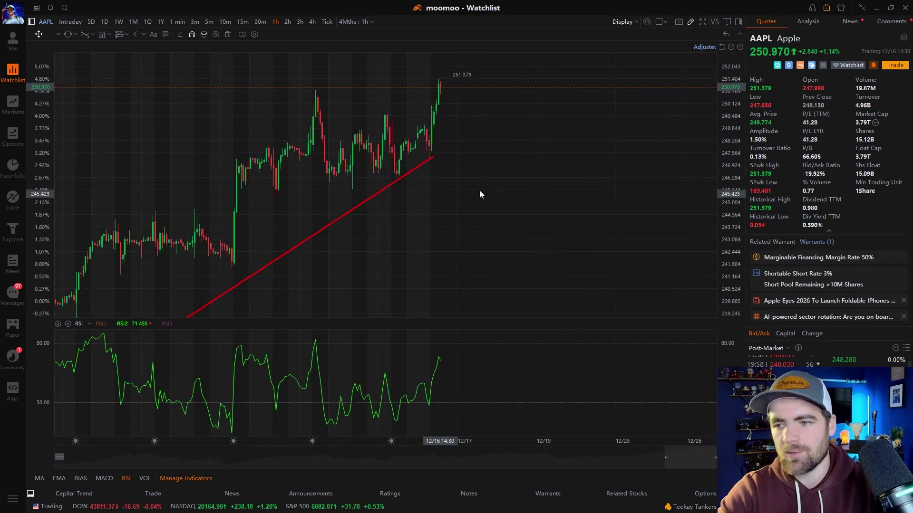
scroll(458, 220, up, 3)
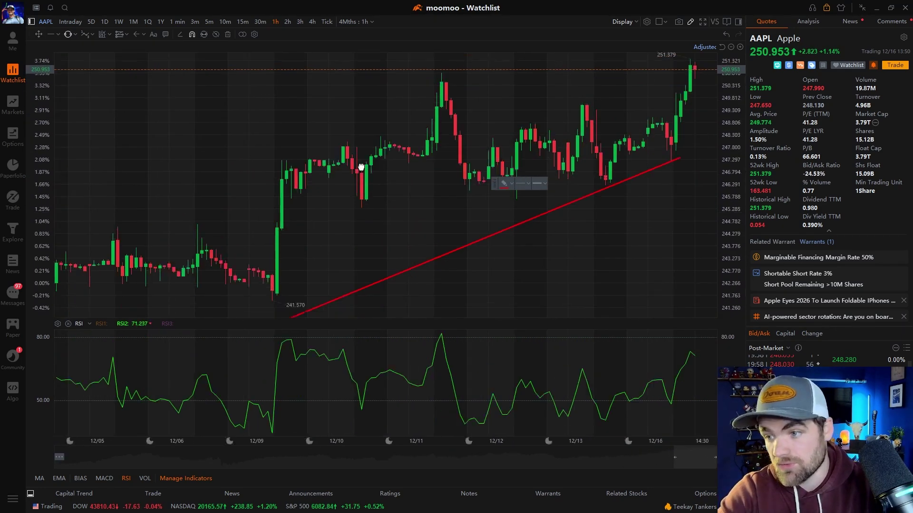
scroll(272, 149, up, 3)
drag(273, 148, 230, 210)
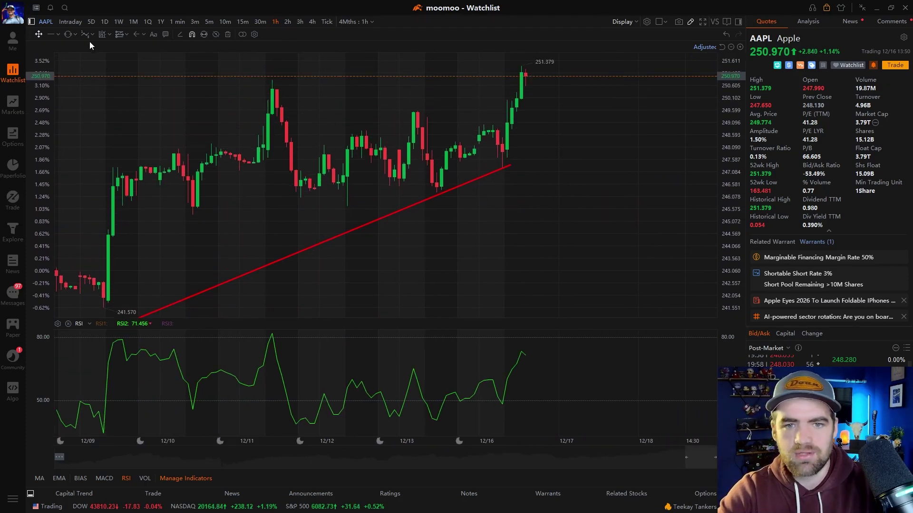
click(70, 35)
click(505, 183)
mouse_move(488, 162)
mouse_down()
mouse_move(661, 162)
mouse_move(522, 172)
mouse_up()
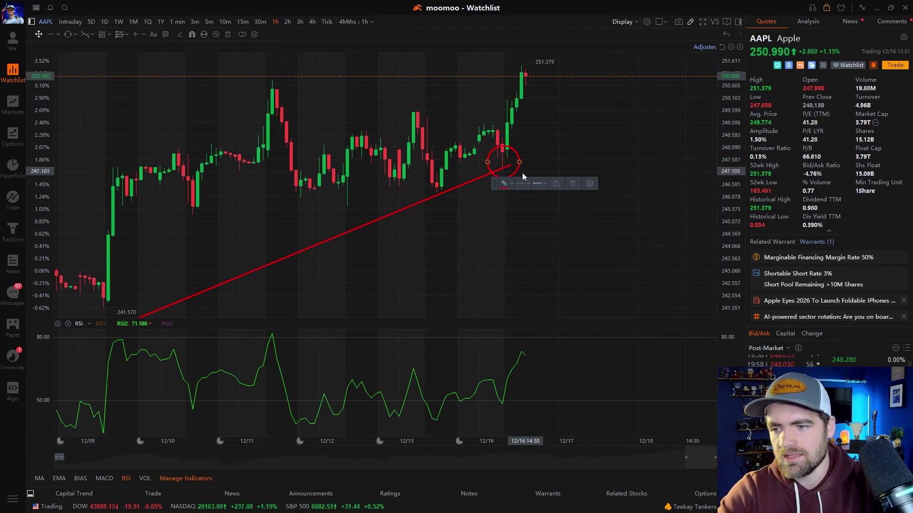
click(352, 200)
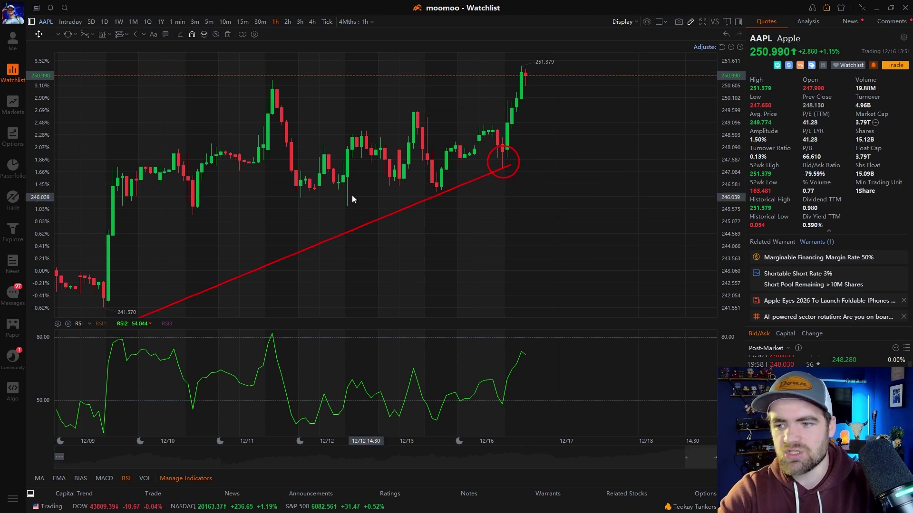
Step: Try a head and shoulders pattern over Apple's swing highs and lows from about 10/16 to 10/22, and delete it
click(92, 34)
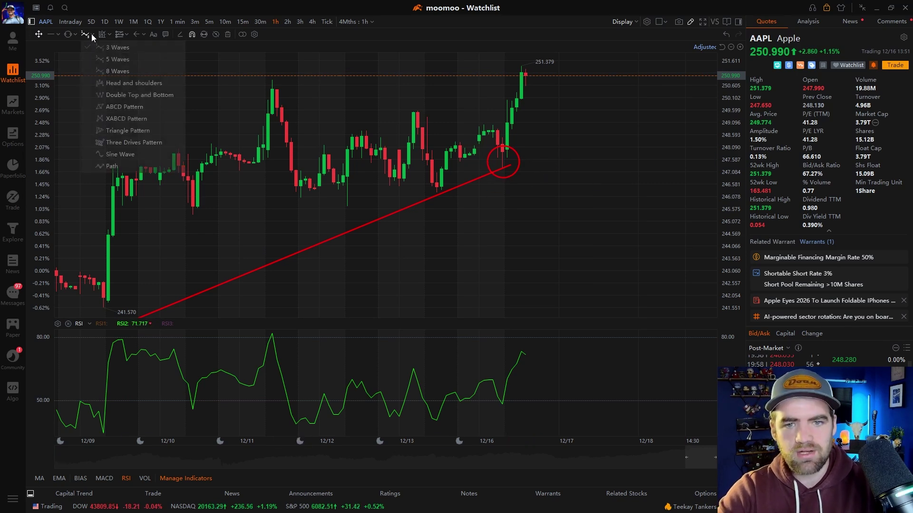
click(136, 84)
scroll(188, 142, down, 3)
drag(187, 141, 346, 210)
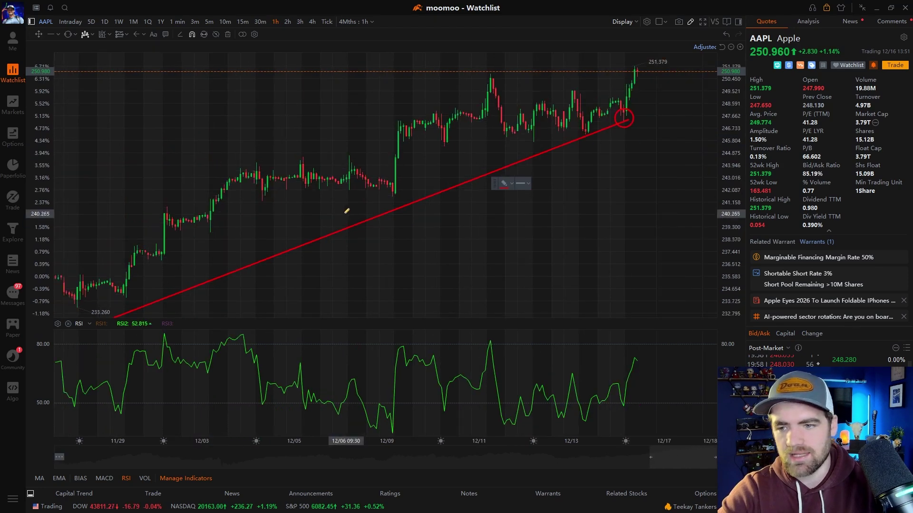
drag(218, 195, 609, 174)
scroll(318, 198, down, 2)
scroll(352, 210, up, 2)
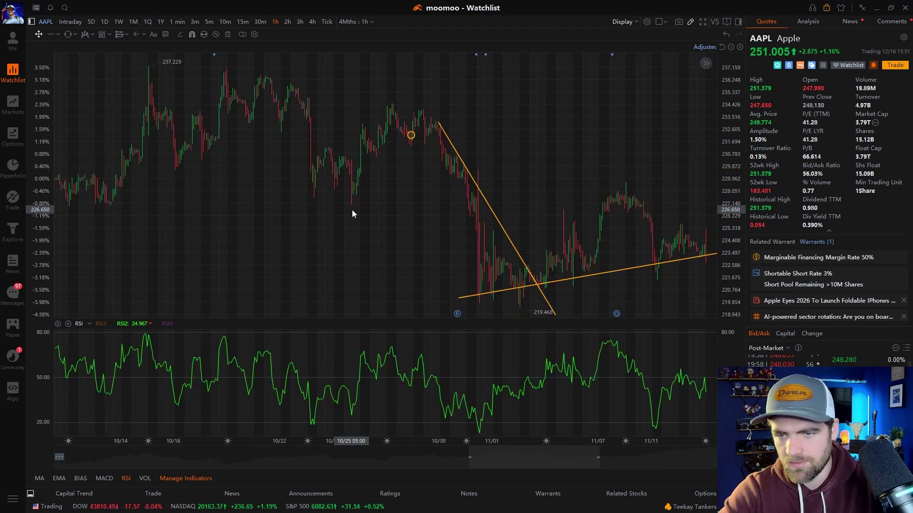
scroll(277, 181, up, 3)
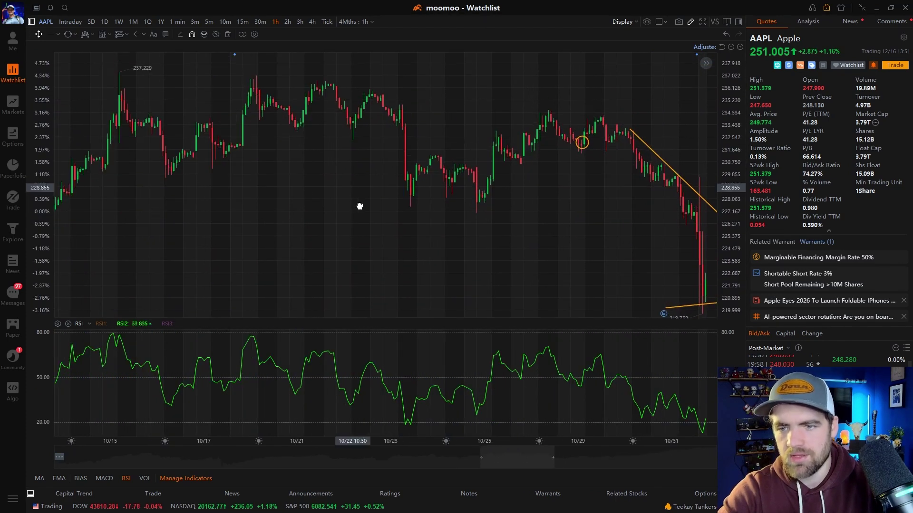
scroll(359, 203, up, 1)
click(85, 35)
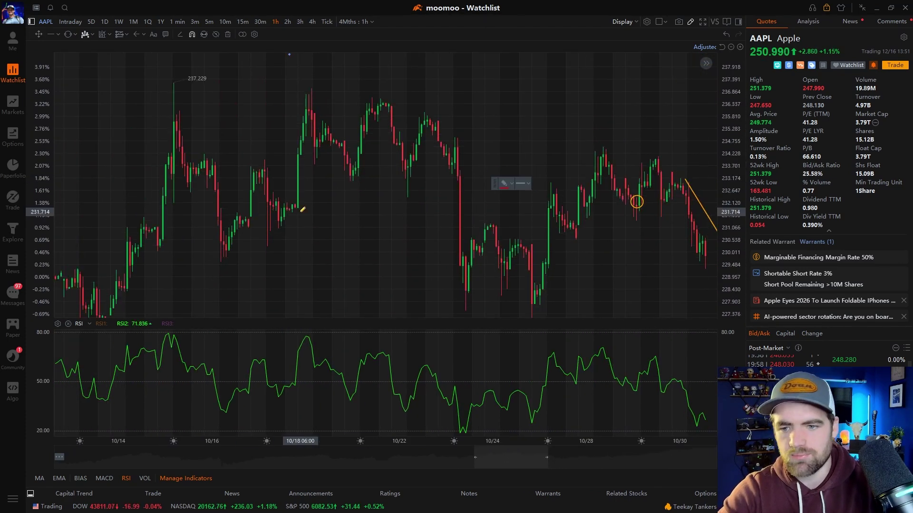
click(224, 257)
click(259, 170)
click(300, 215)
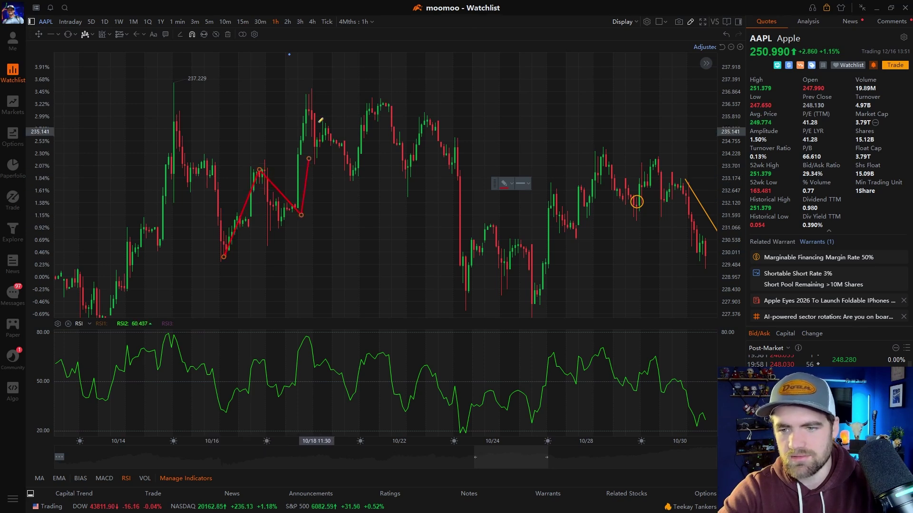
click(312, 104)
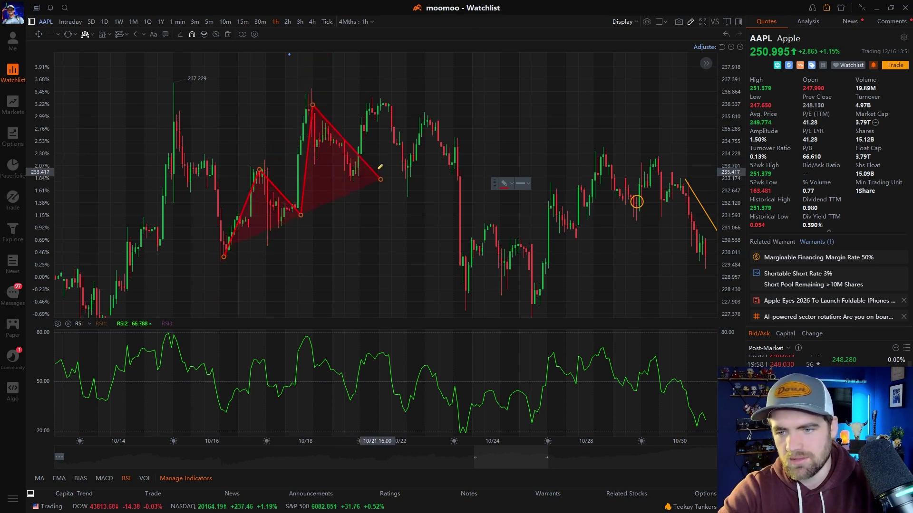
click(355, 174)
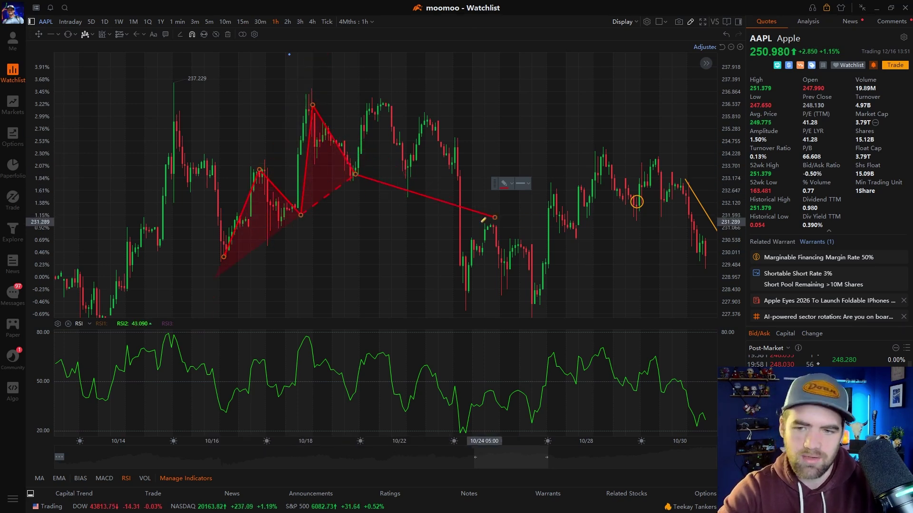
click(375, 106)
click(409, 172)
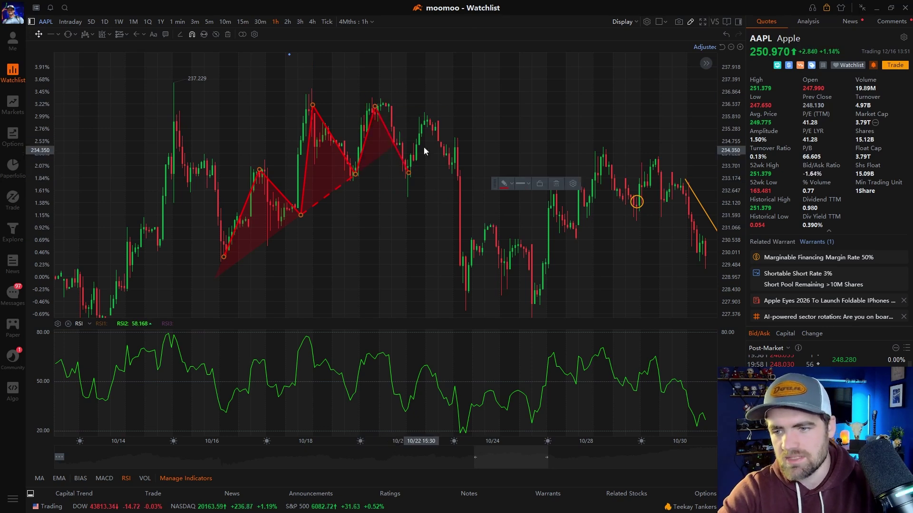
key(Delete)
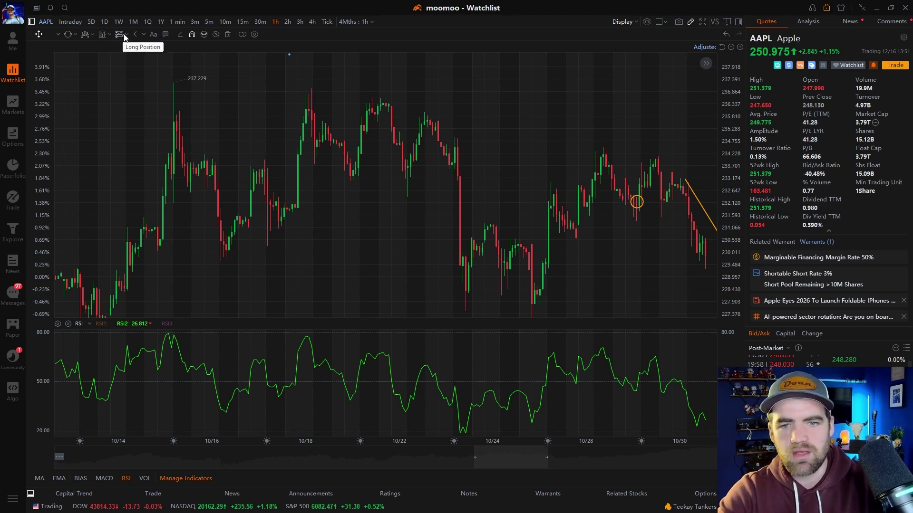
Step: Try Speed Lines starting from the circled 12/16 low in different directions, and delete them
scroll(336, 157, down, 10)
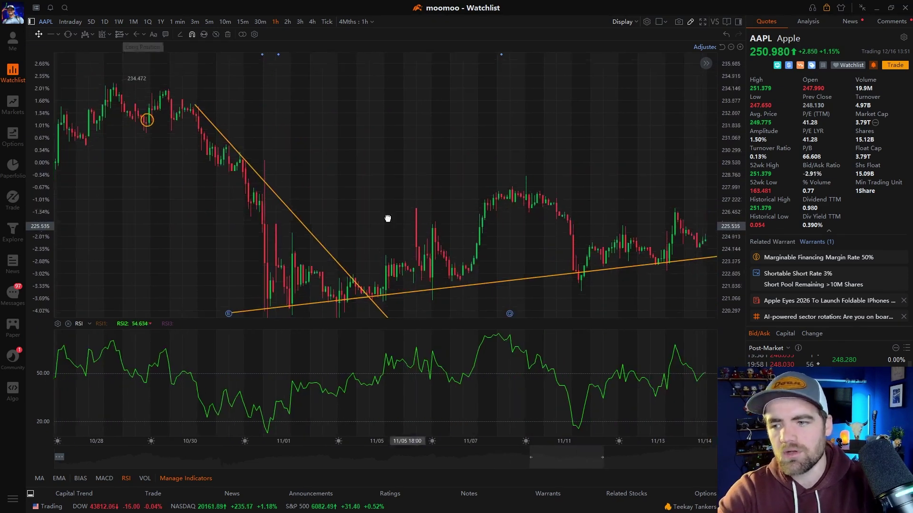
drag(564, 215, 267, 263)
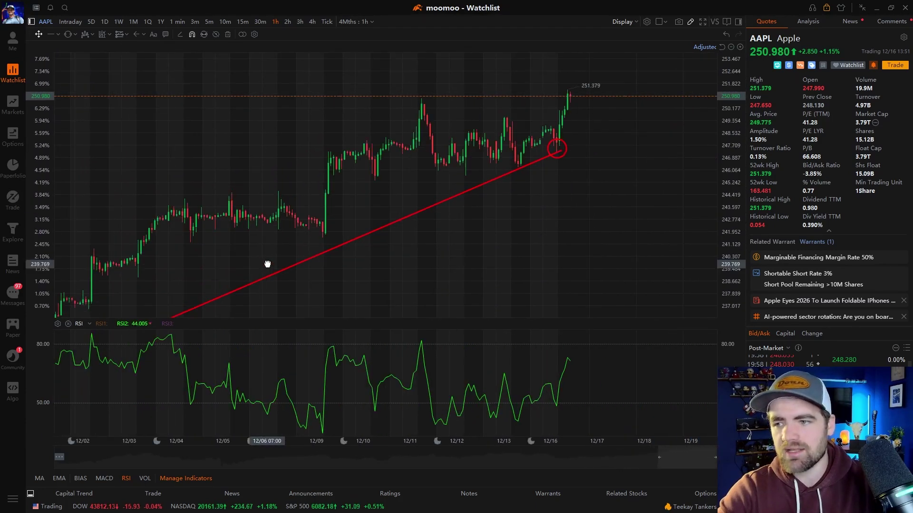
click(110, 35)
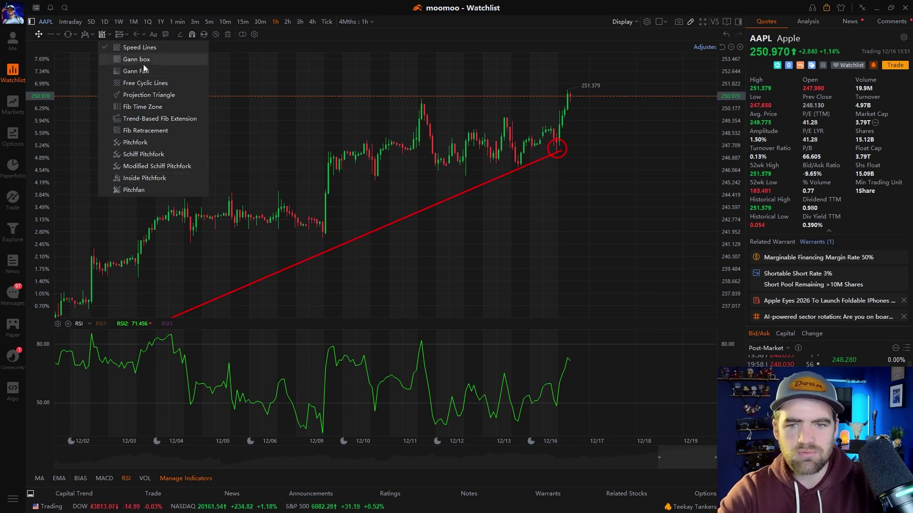
click(138, 47)
click(551, 150)
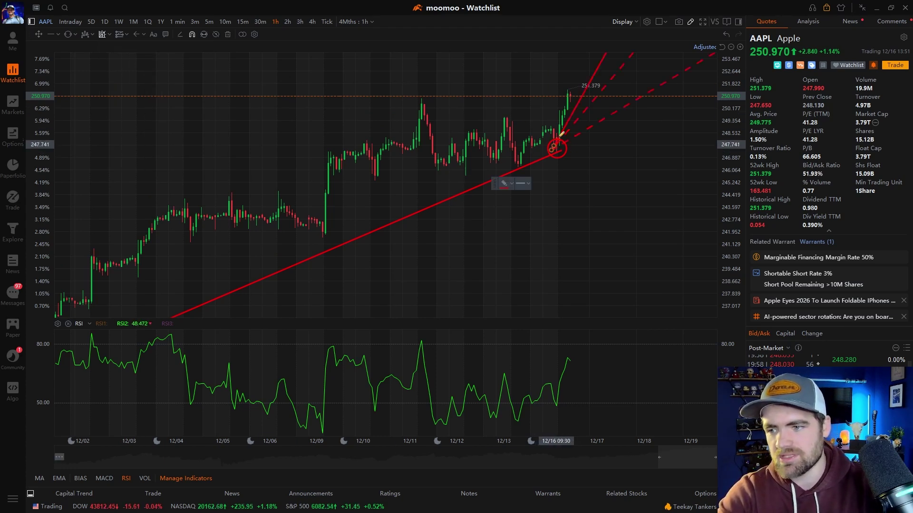
click(563, 113)
drag(563, 114, 442, 110)
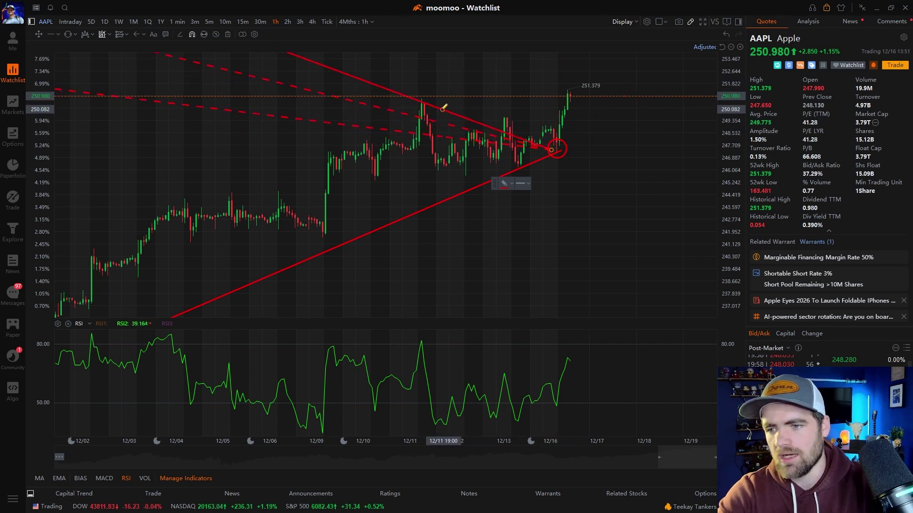
key(Delete)
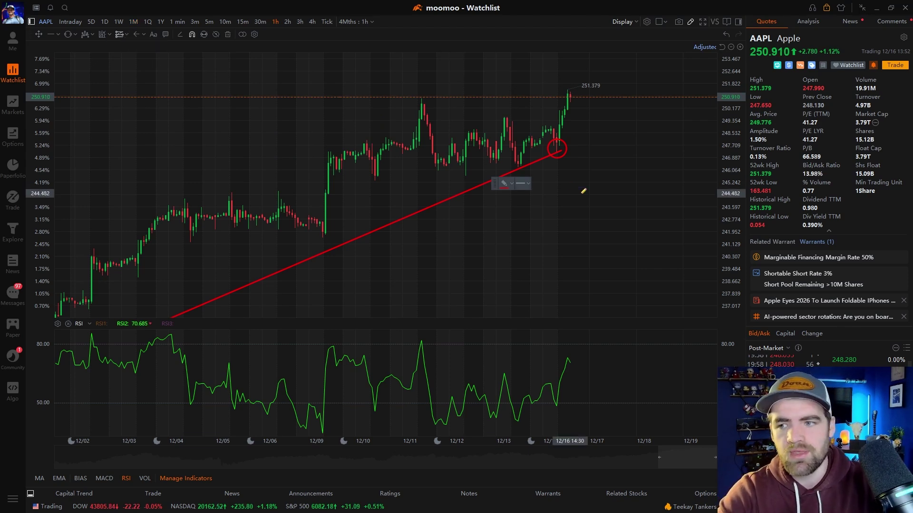
Step: Place a Long Position at the circled 12/16 low with entry about 247.9, target 251.651 and stop 246.685
drag(583, 189, 546, 202)
drag(728, 121, 738, 150)
drag(619, 175, 597, 155)
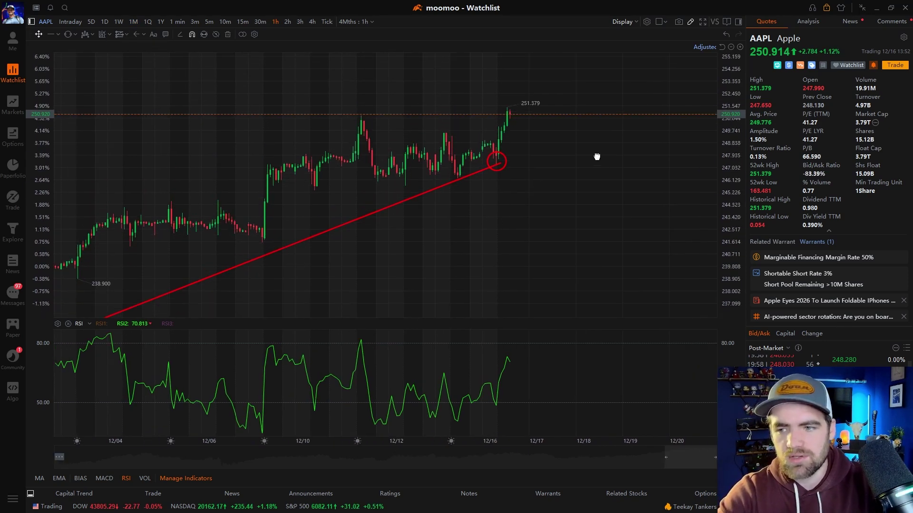
click(118, 35)
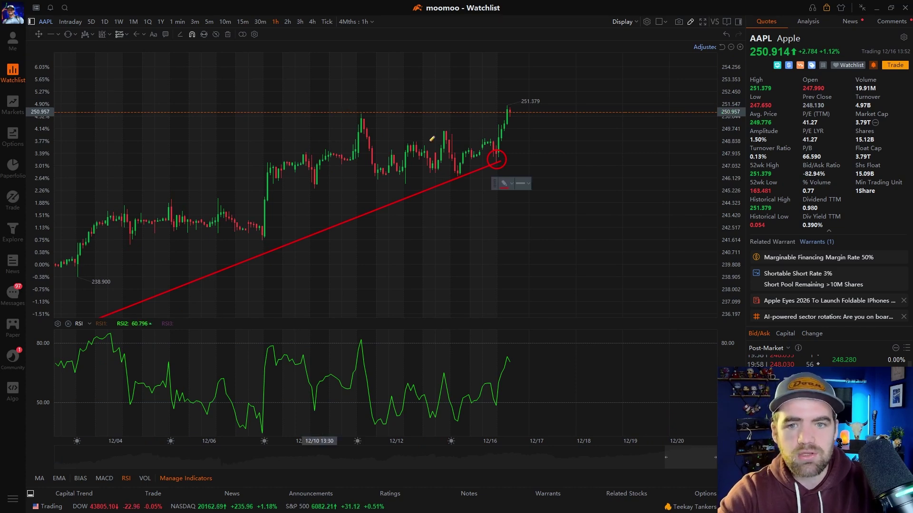
click(127, 34)
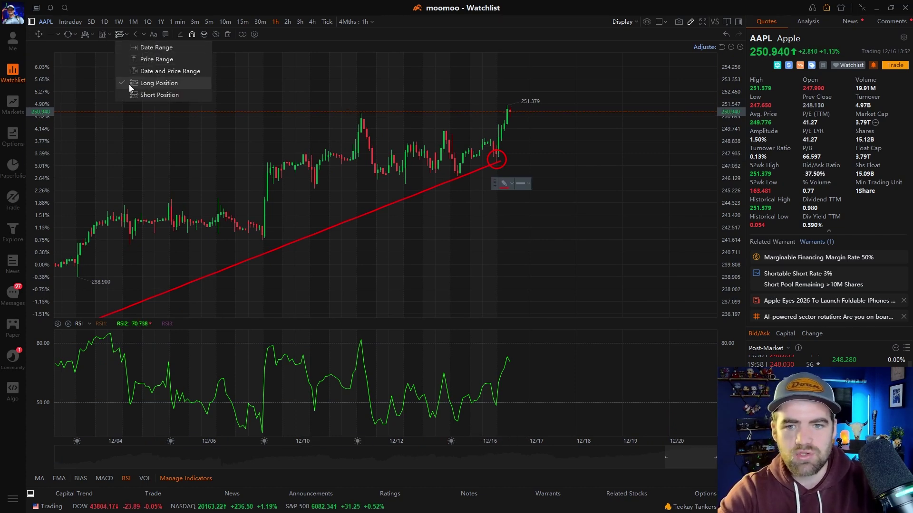
click(153, 87)
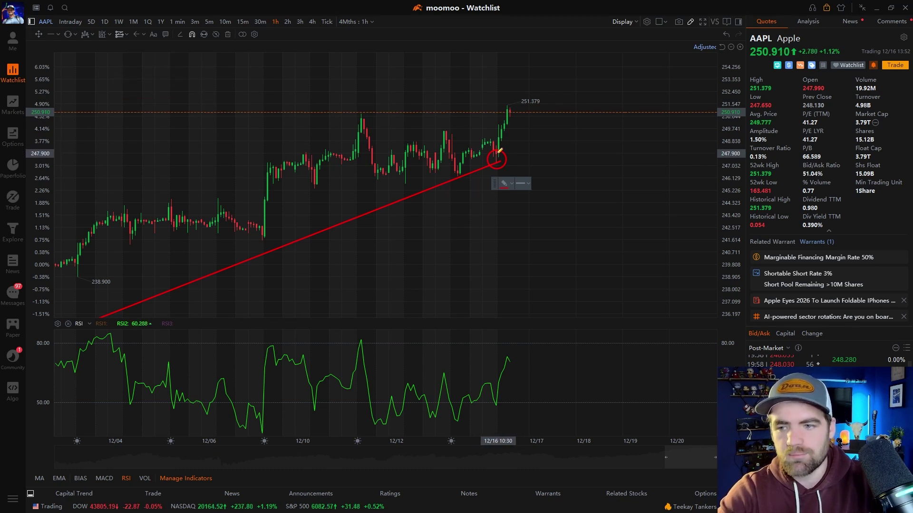
click(497, 154)
mouse_move(496, 106)
mouse_down()
mouse_move(494, 90)
mouse_move(494, 97)
mouse_up()
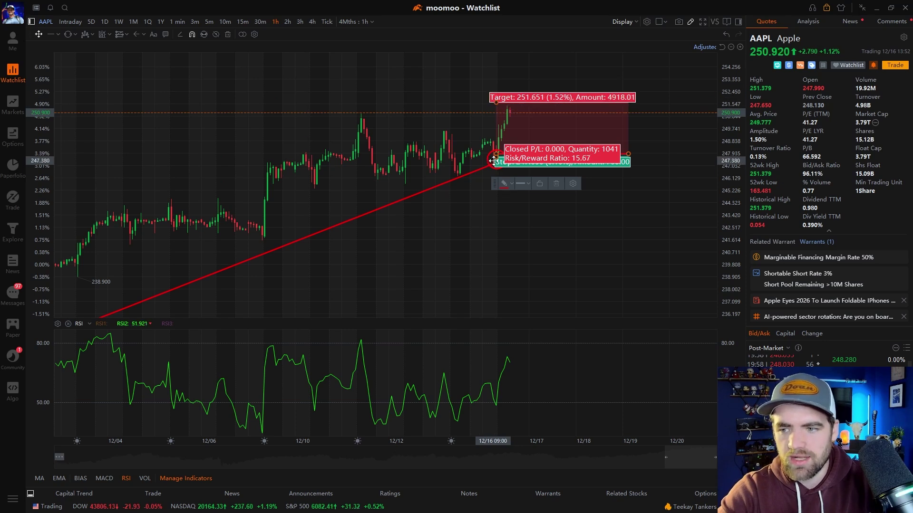
mouse_move(496, 164)
mouse_down()
mouse_move(499, 183)
mouse_move(496, 175)
mouse_up()
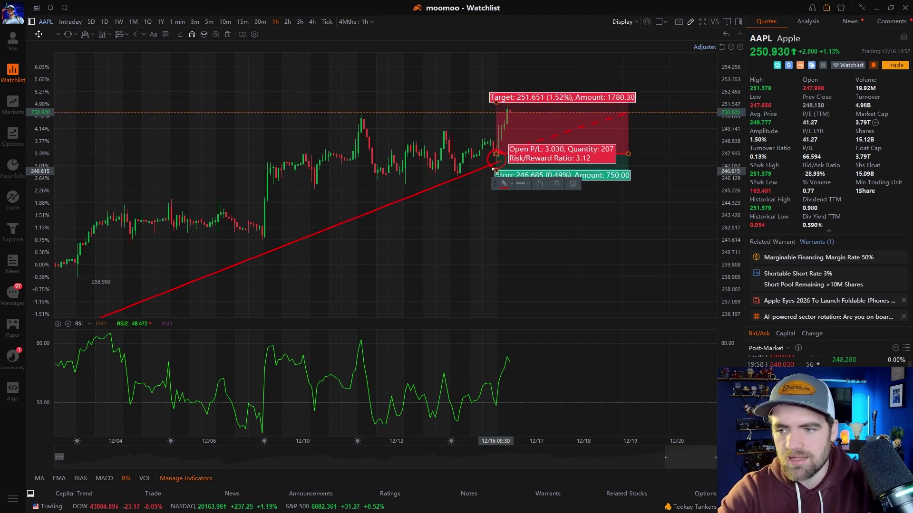
Step: Examine the long position's target, stop and risk/reward labels up close, and delete the position
scroll(575, 228, up, 5)
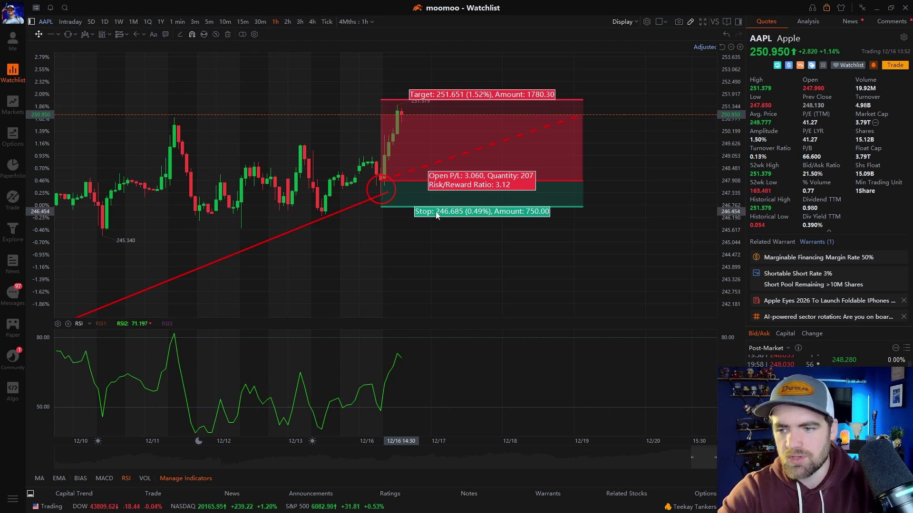
click(445, 192)
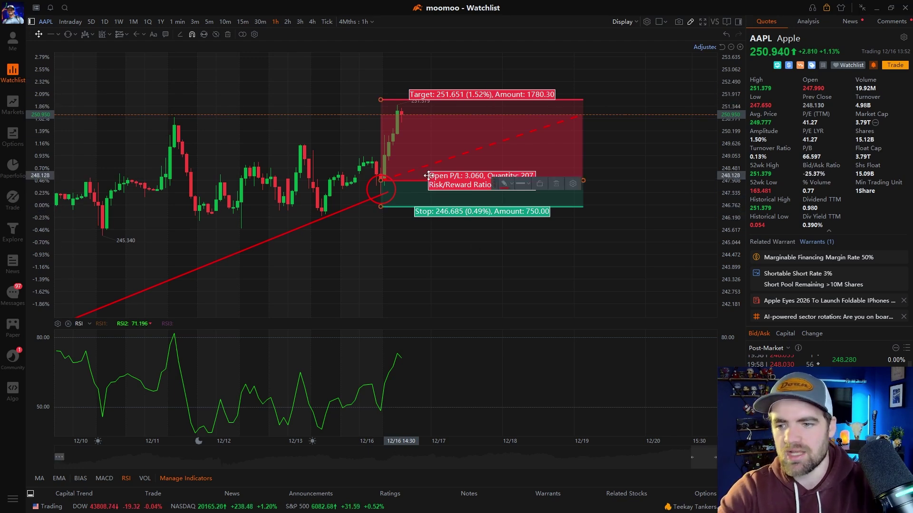
key(Escape)
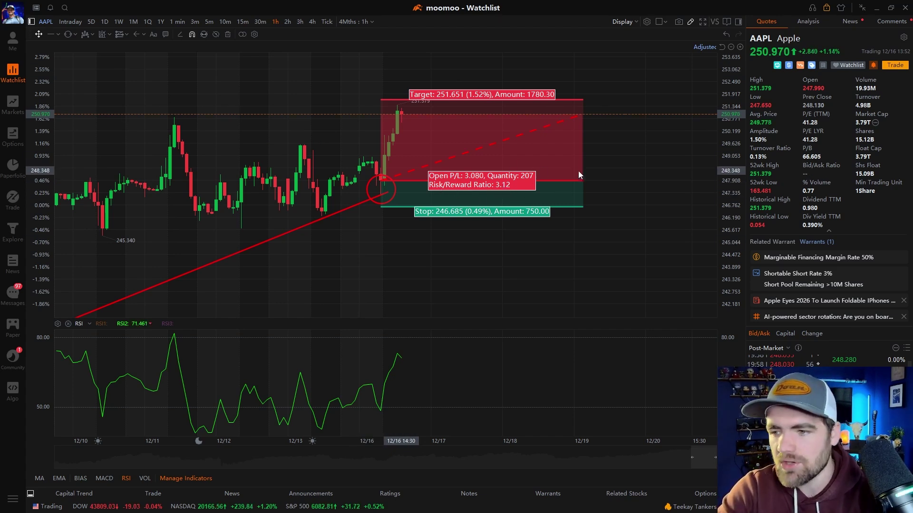
key(Delete)
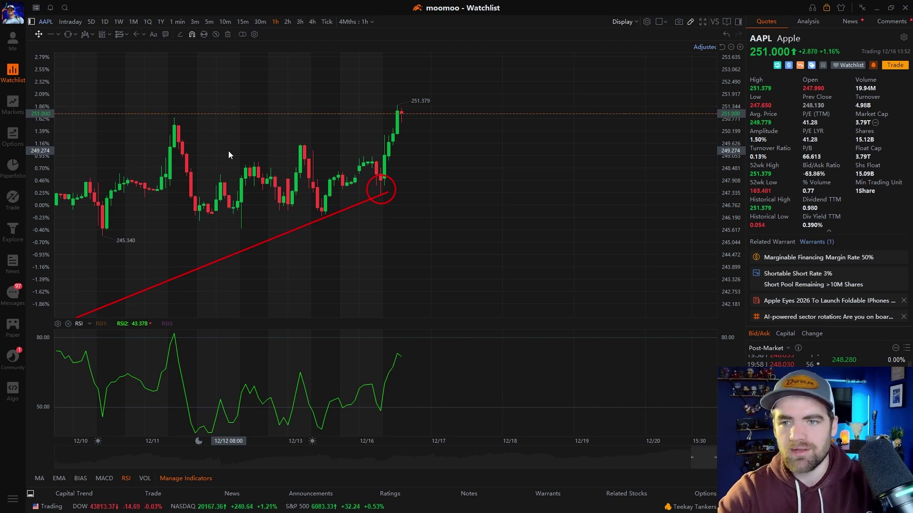
Step: Draw an arrow pointing at the rising 12/16 candles, with its tip at about 249.5
click(138, 35)
click(428, 138)
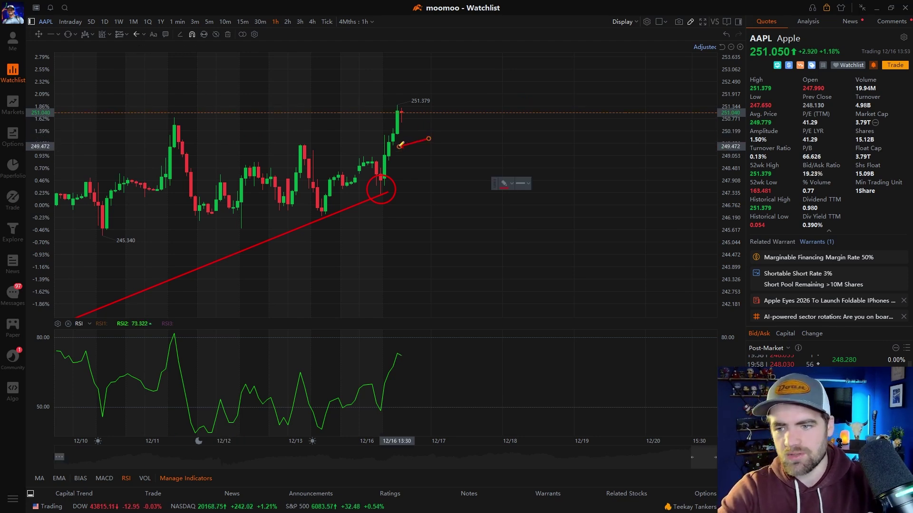
click(401, 145)
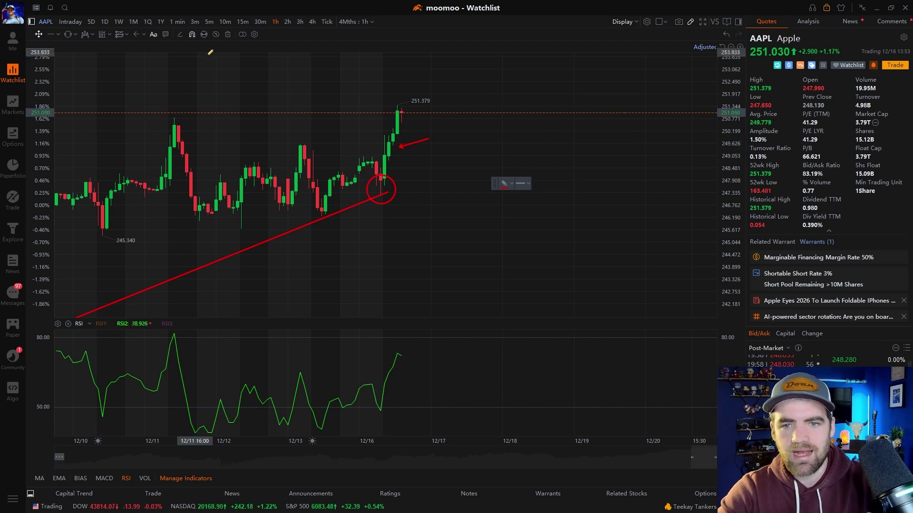
Step: Add a text callout reading SUPPORT on the chart below the circled 12/16 low
click(365, 222)
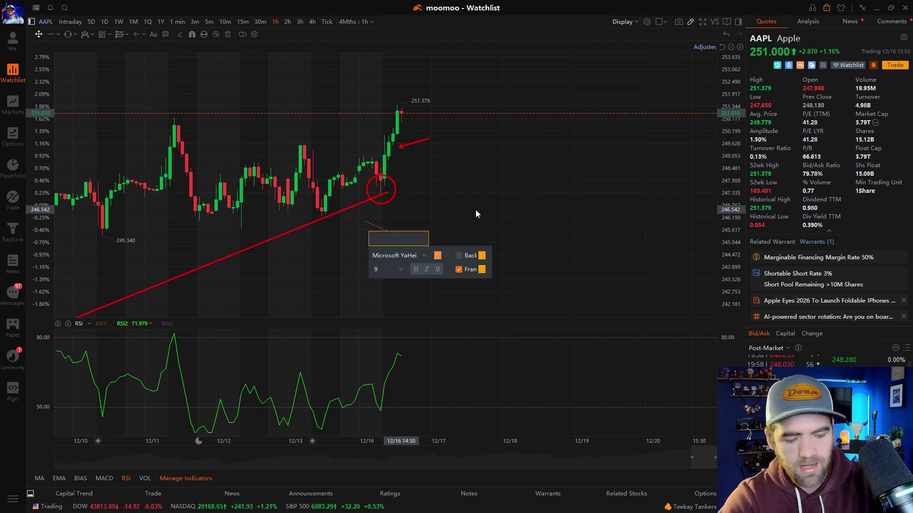
text(SUP)
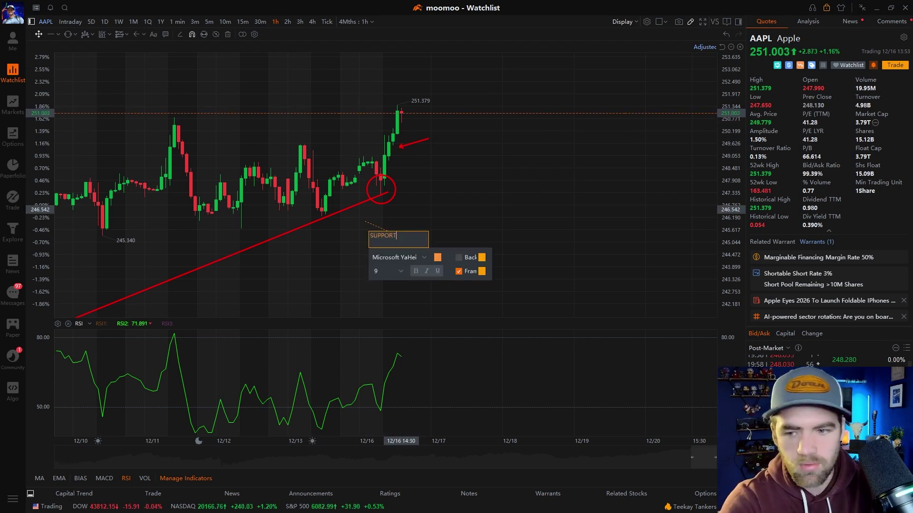
text(PORT)
key(Return)
key(BackSpace)
key(Return)
key(BackSpace)
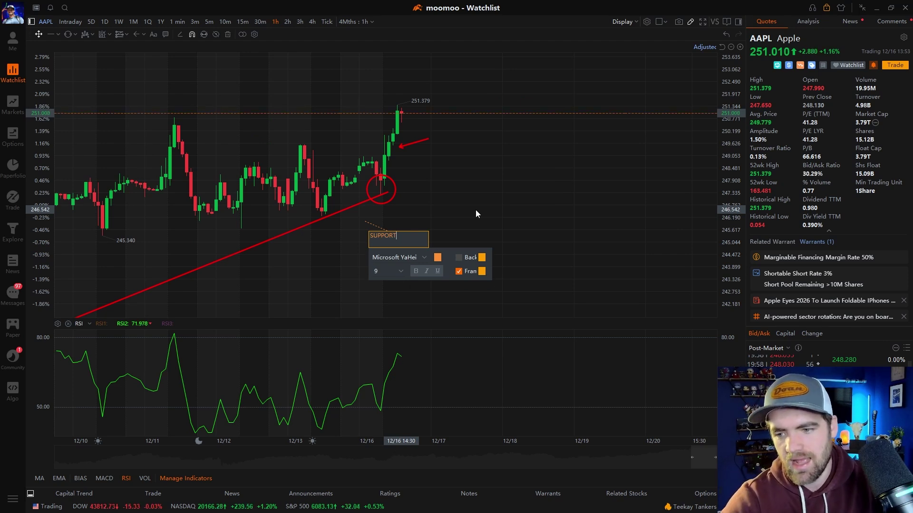
click(510, 210)
Step: Move the SUPPORT callout up so its pointer touches the red trend line just before the circled low
click(395, 239)
drag(395, 238, 384, 222)
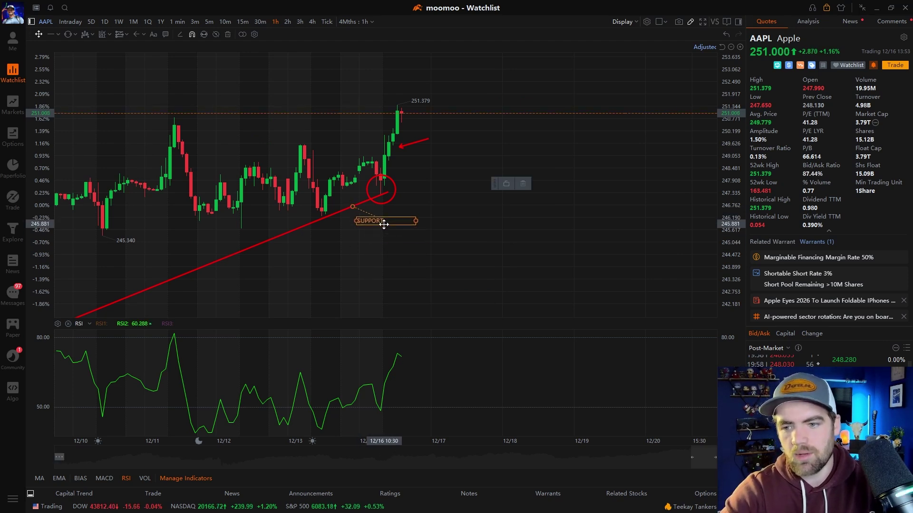
click(513, 223)
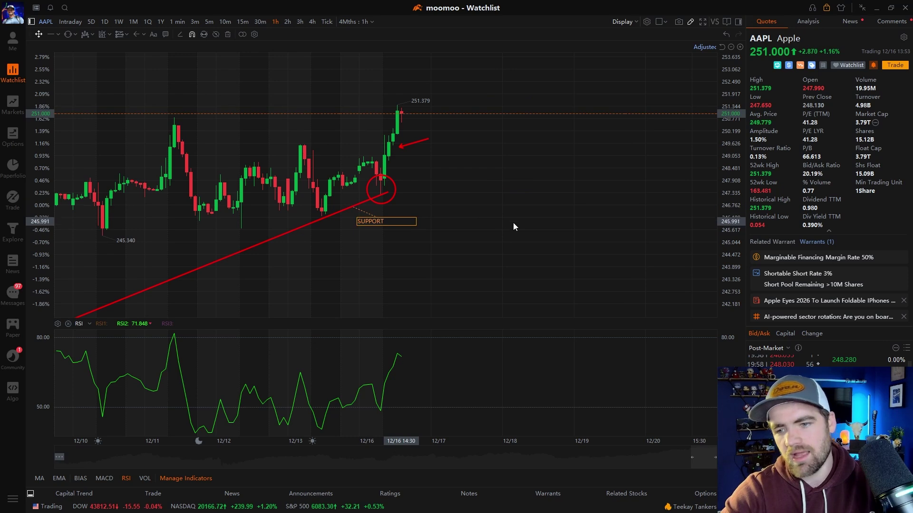
Step: Place a price note at 247.181 pointing to the circled low, and delete it
click(165, 34)
click(415, 188)
drag(415, 187, 386, 196)
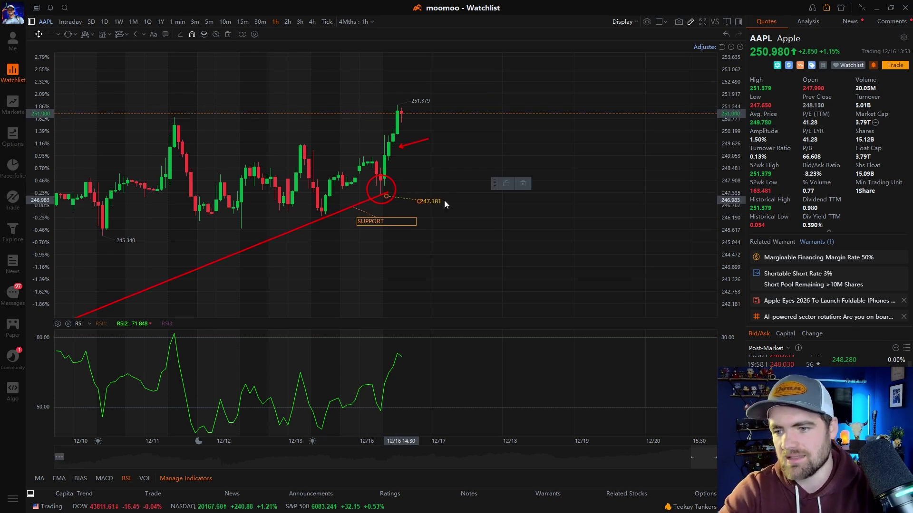
key(Escape)
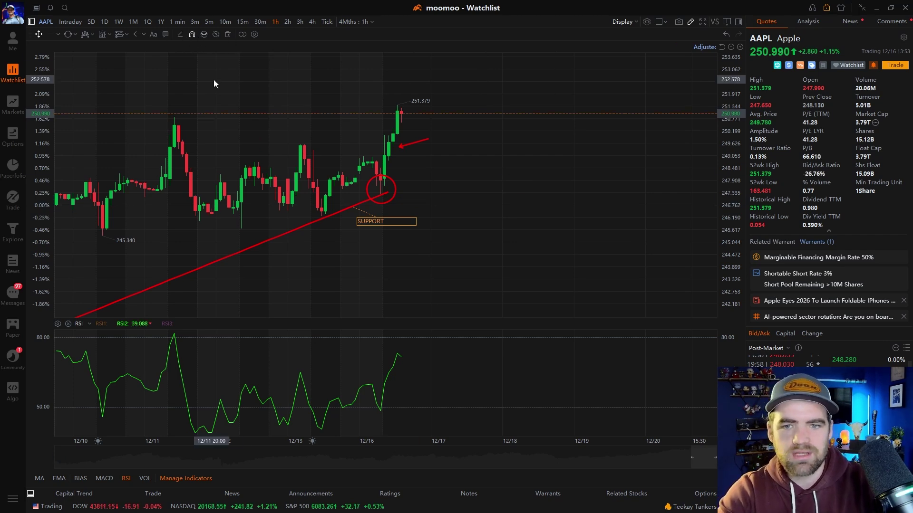
Step: Hide all drawings on the AAPL chart, and show them again
mouse_move(414, 190)
mouse_down()
mouse_move(699, 218)
mouse_move(305, 234)
mouse_move(661, 233)
mouse_move(562, 237)
mouse_up()
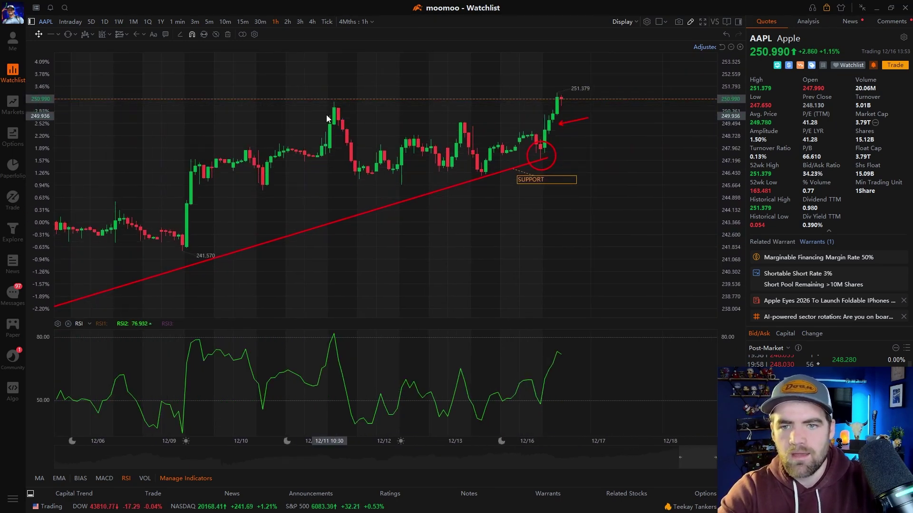
click(192, 34)
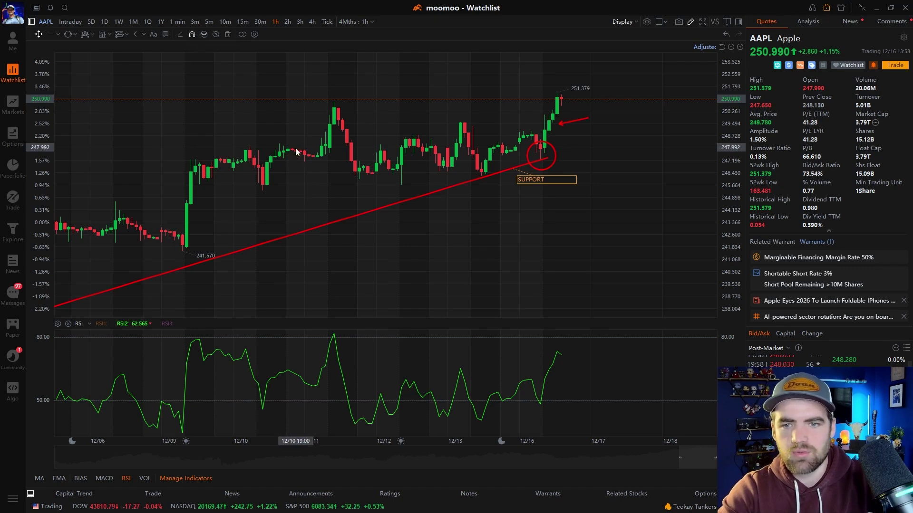
scroll(296, 148, down, 5)
drag(342, 180, 302, 200)
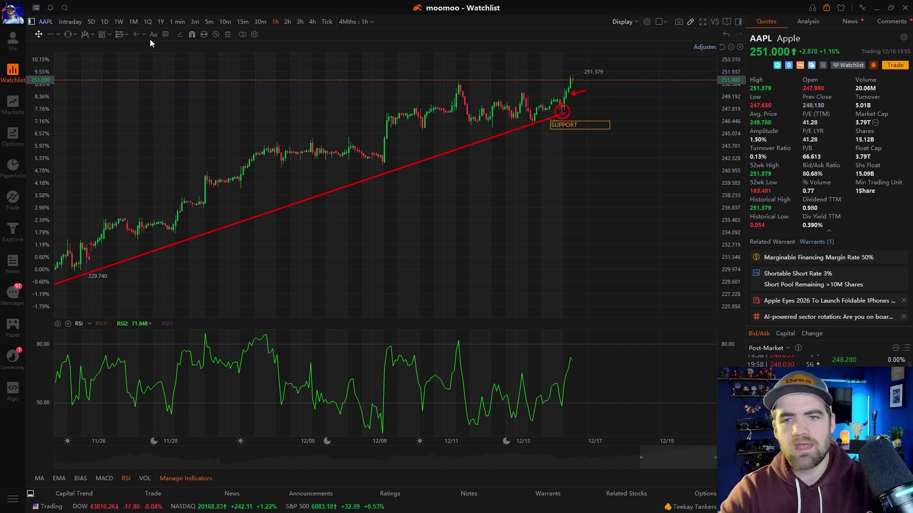
drag(268, 89, 259, 103)
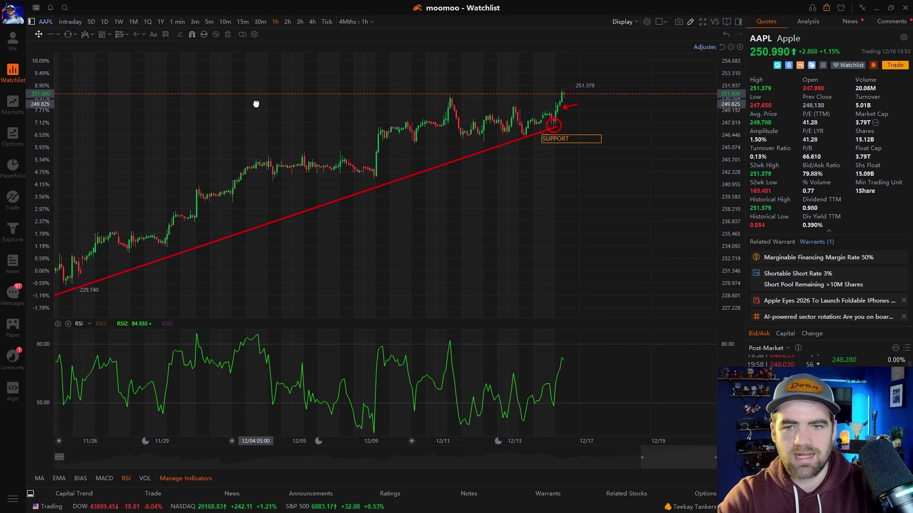
click(216, 36)
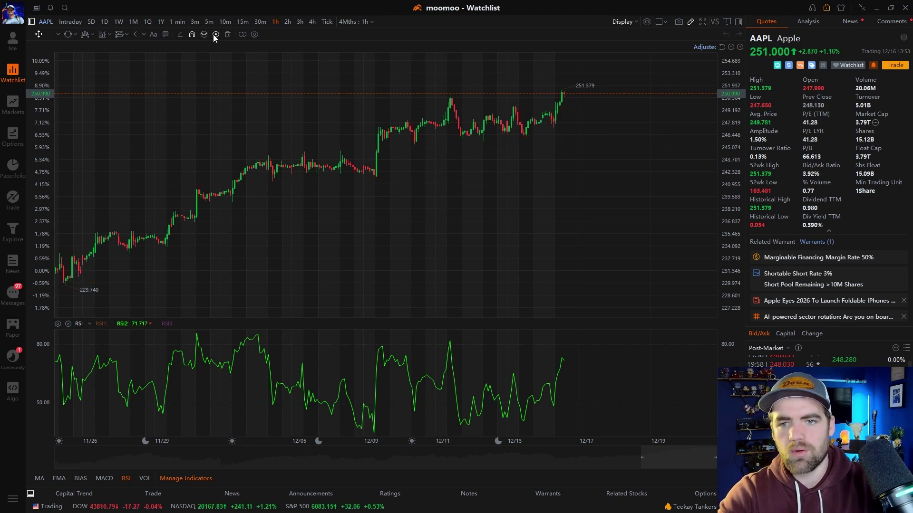
click(215, 34)
Step: Delete all drawings from the AAPL chart and confirm the deletion
click(228, 34)
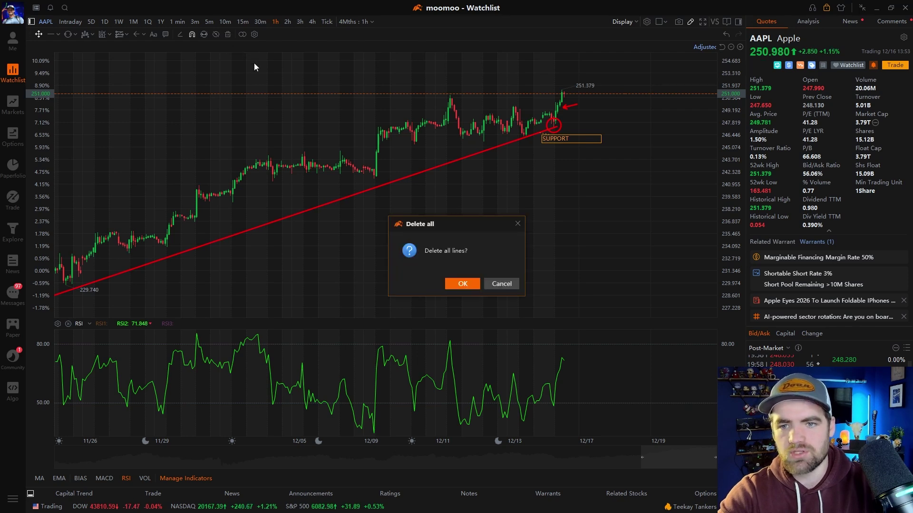
click(461, 284)
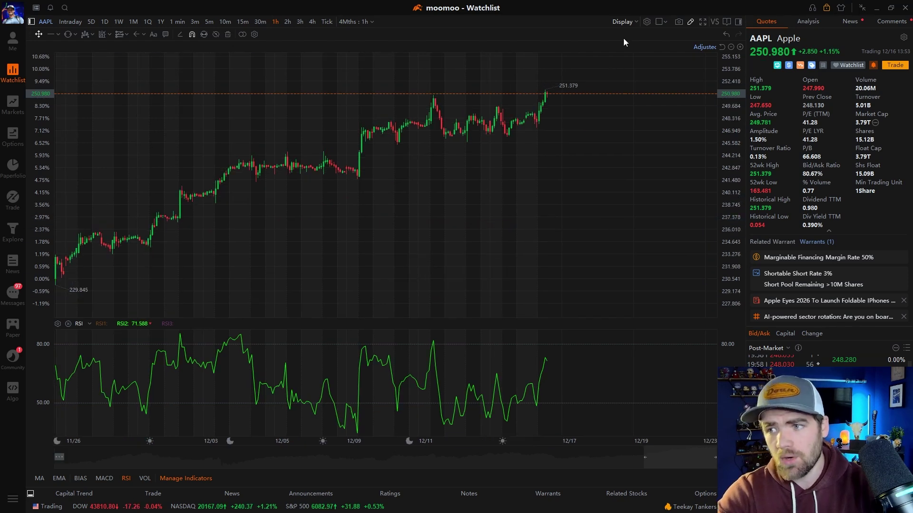
Step: Switch the chart layout to Two Charts in Row, and return it to One Chart
click(664, 22)
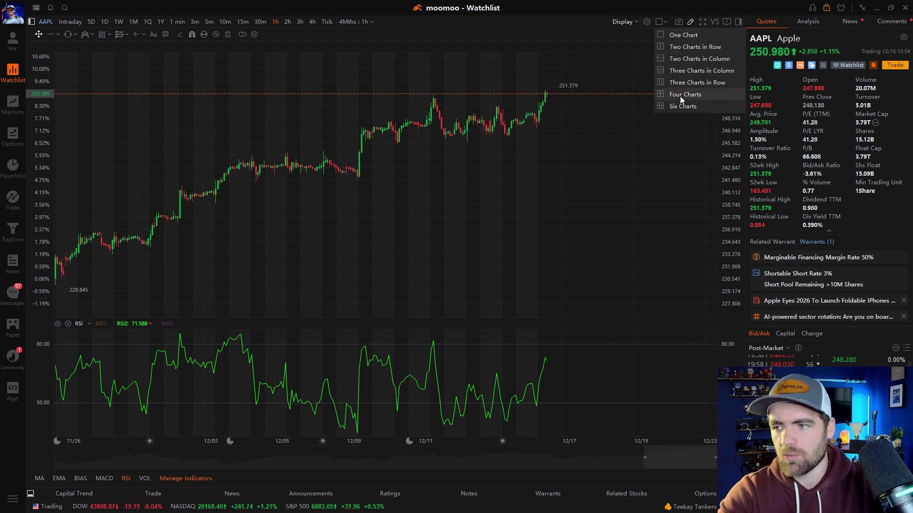
click(683, 47)
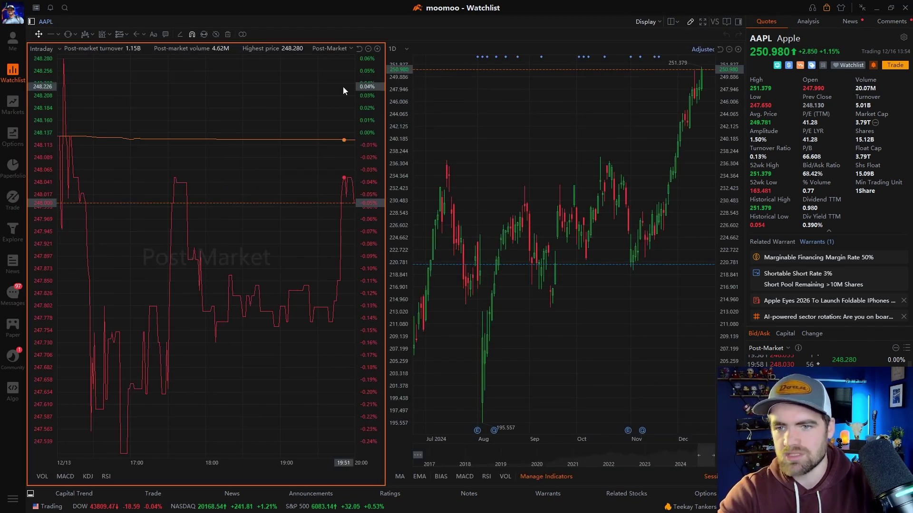
click(407, 49)
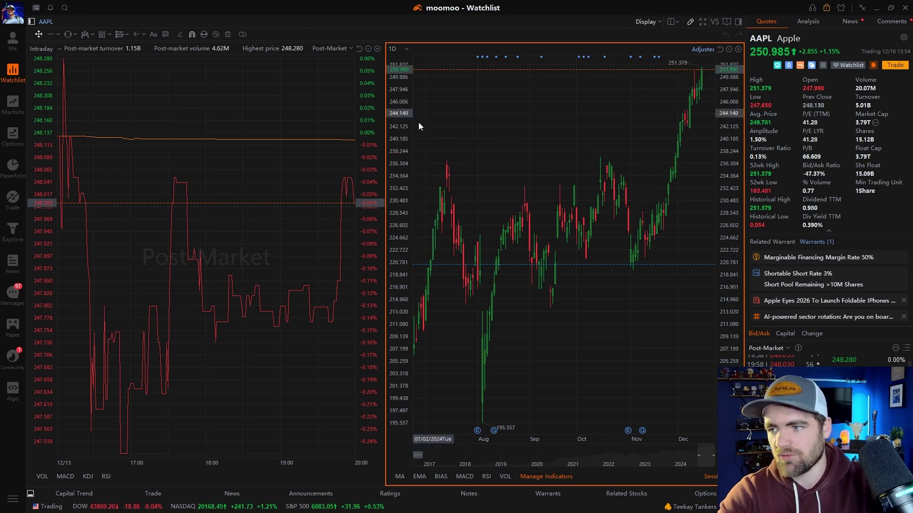
click(672, 21)
click(685, 38)
Step: Expand the AAPL chart over the quotes area, and restore its normal size
drag(657, 70, 611, 134)
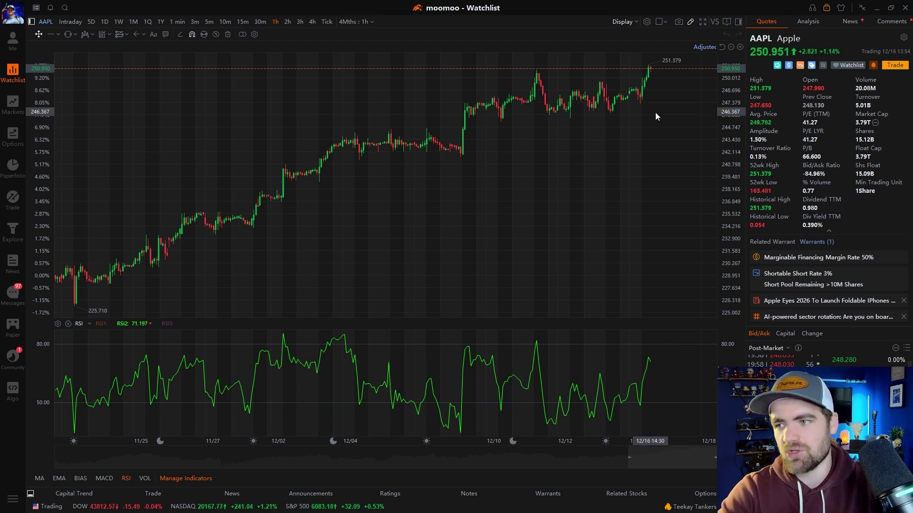
drag(655, 112, 633, 93)
scroll(627, 94, up, 3)
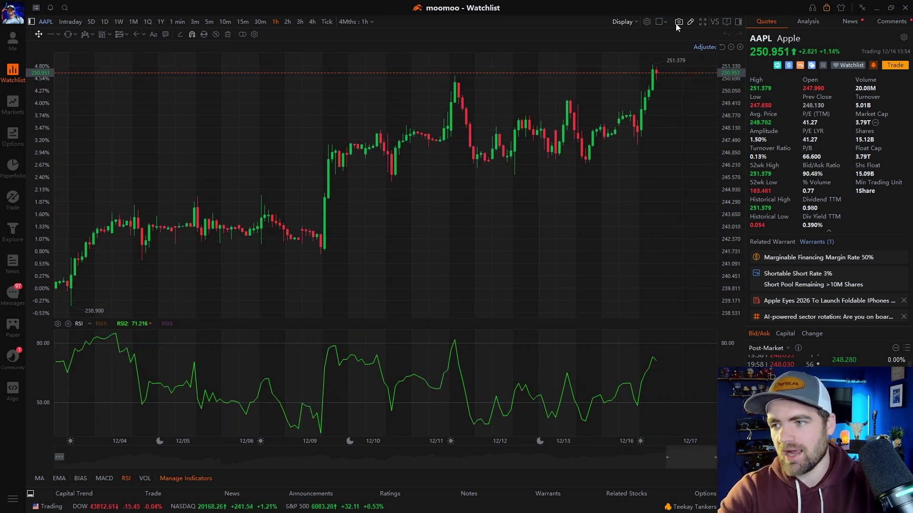
click(704, 23)
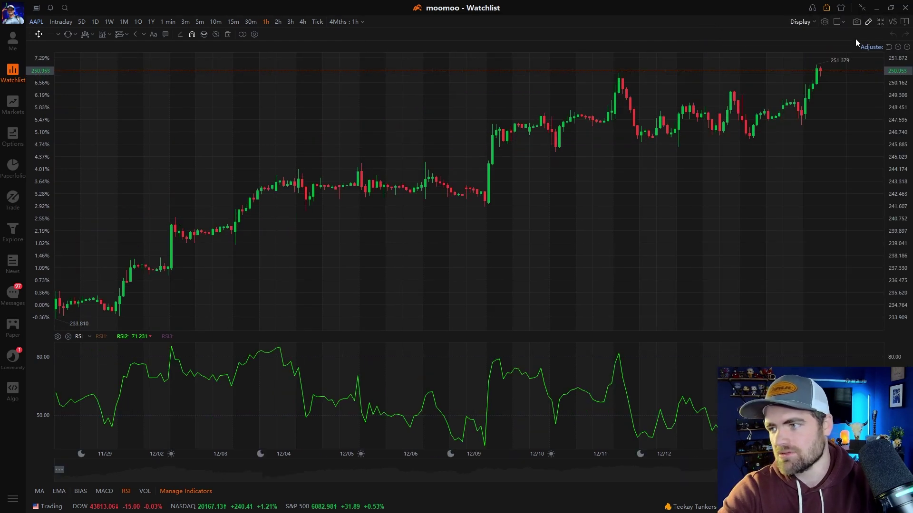
click(878, 25)
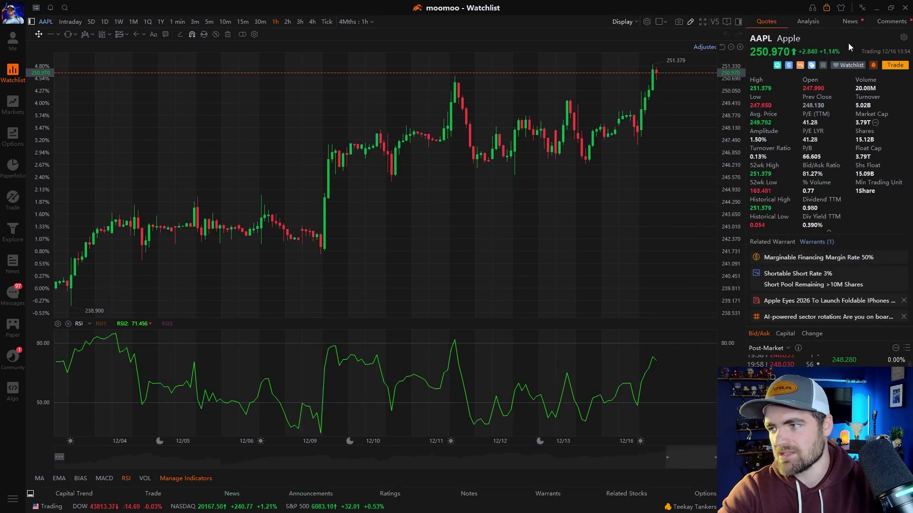
Step: Open the stock comparison of Apple with the S&P 500 Index, and look through the stocks that can be added
click(715, 23)
drag(383, 73, 407, 41)
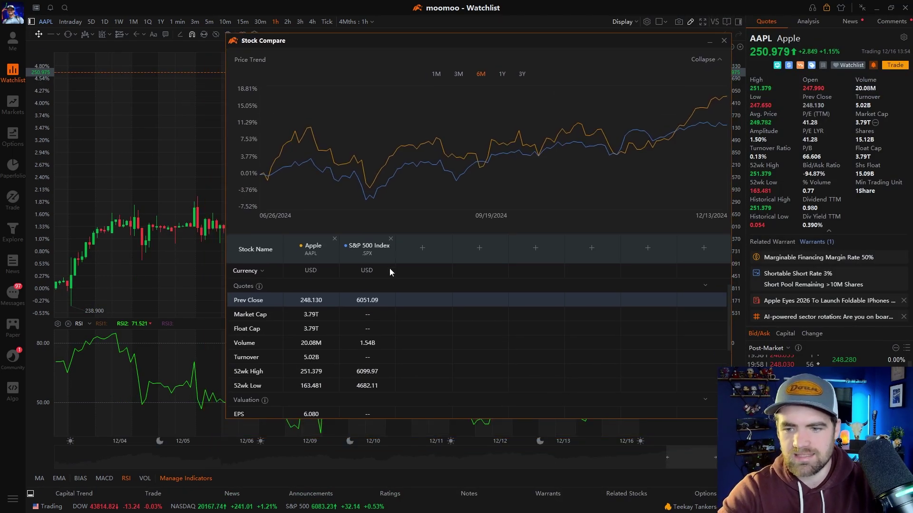
click(422, 247)
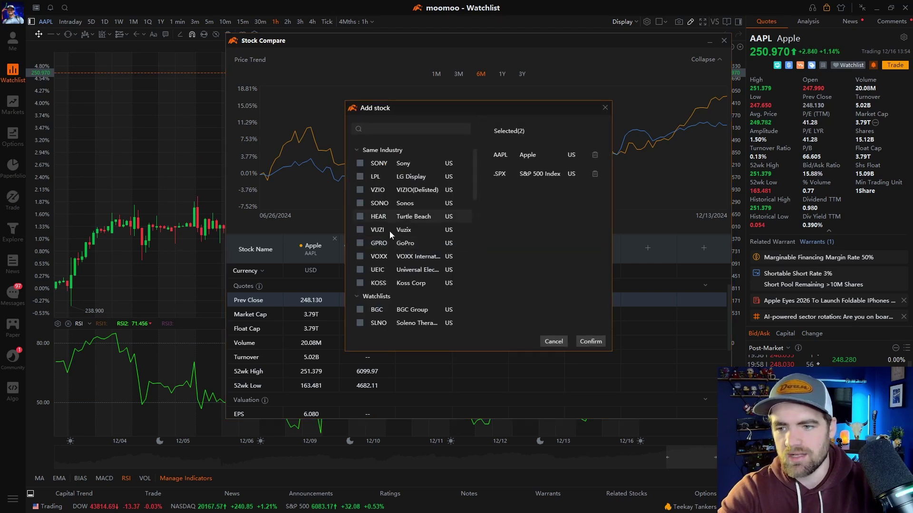
scroll(418, 233, down, 3)
scroll(418, 232, up, 3)
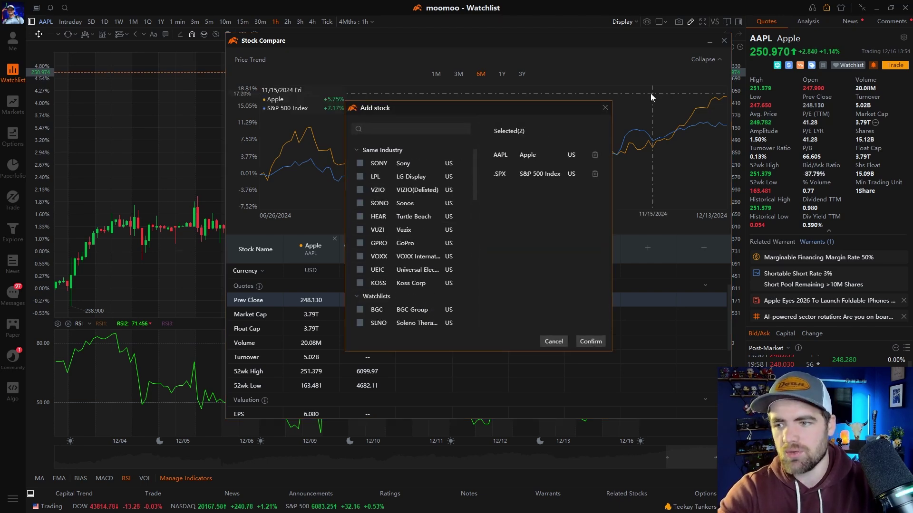
click(605, 107)
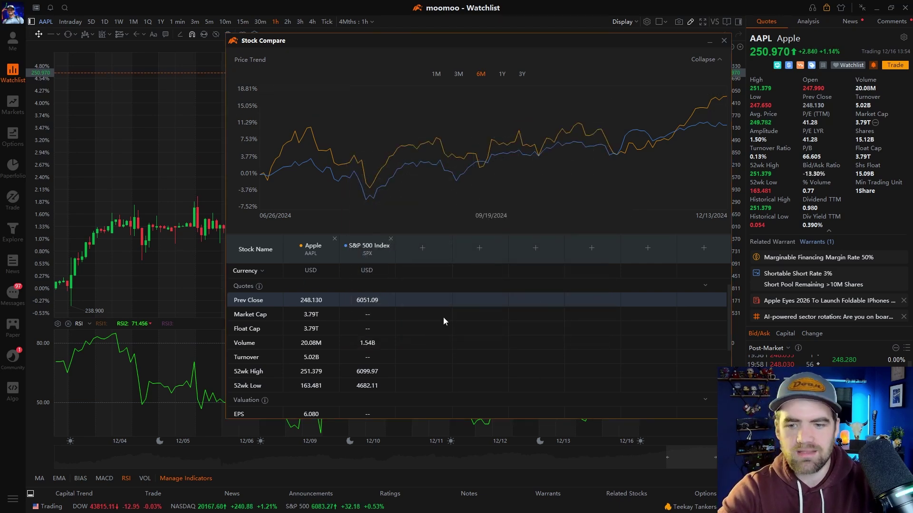
Step: Examine the quotes, valuation, analysis and financial indicator rows of the comparison, and close it
scroll(461, 330, down, 3)
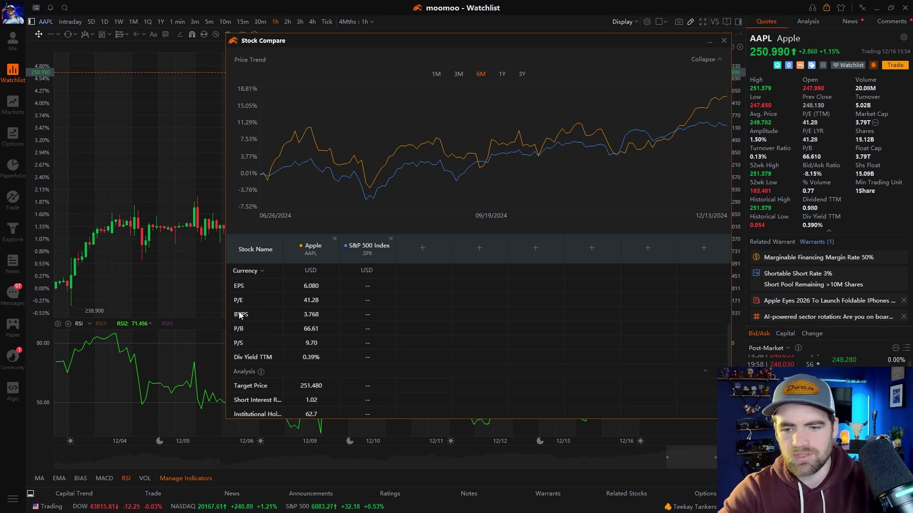
scroll(321, 304, down, 8)
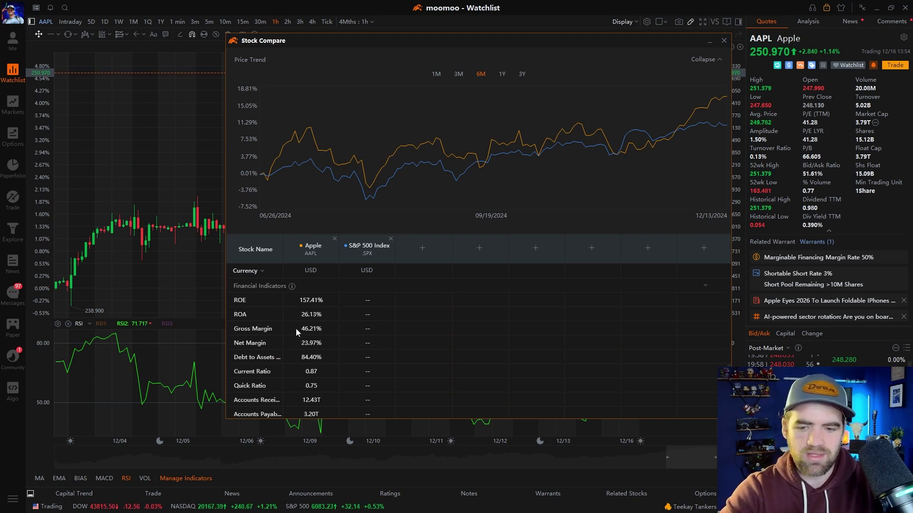
scroll(321, 328, down, 1)
scroll(463, 355, up, 10)
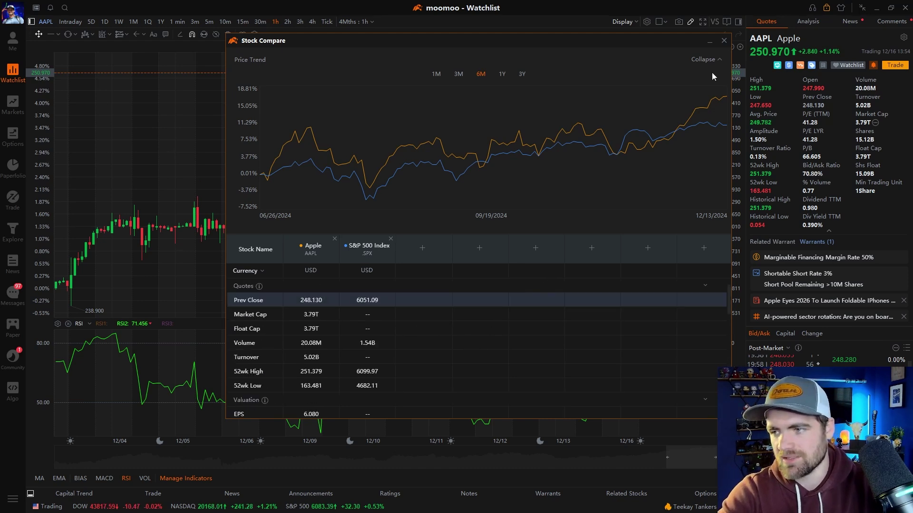
click(723, 42)
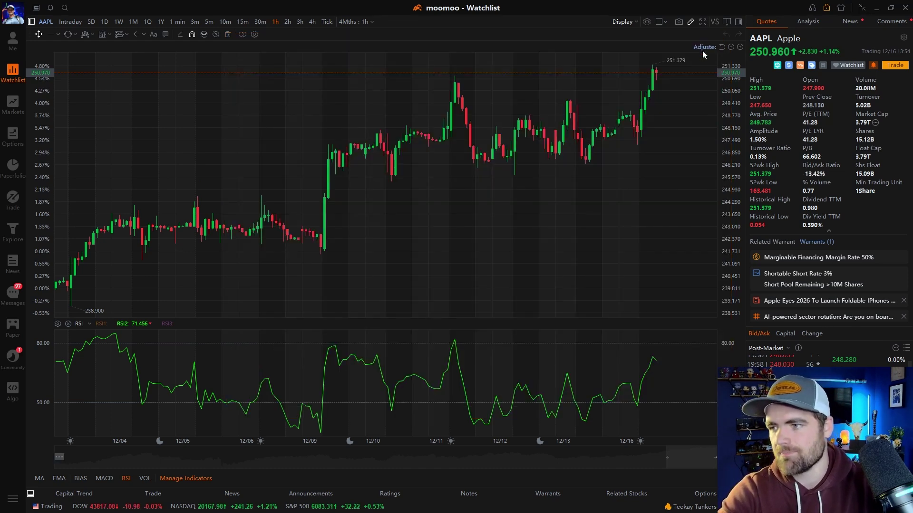
Step: Open Apple's fundamentals and review the Shareholder Statistics, Institutions and Shareholder Holding pages
click(726, 22)
drag(452, 95, 487, 81)
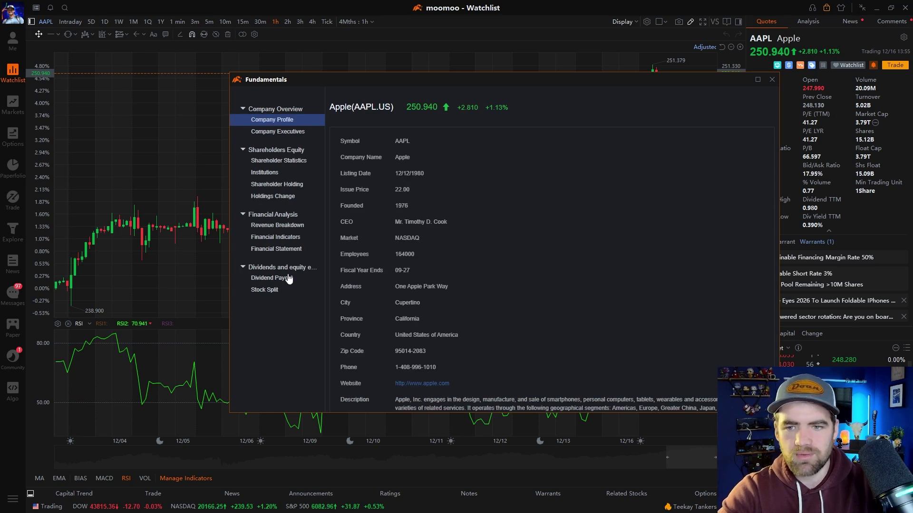
click(299, 161)
click(285, 172)
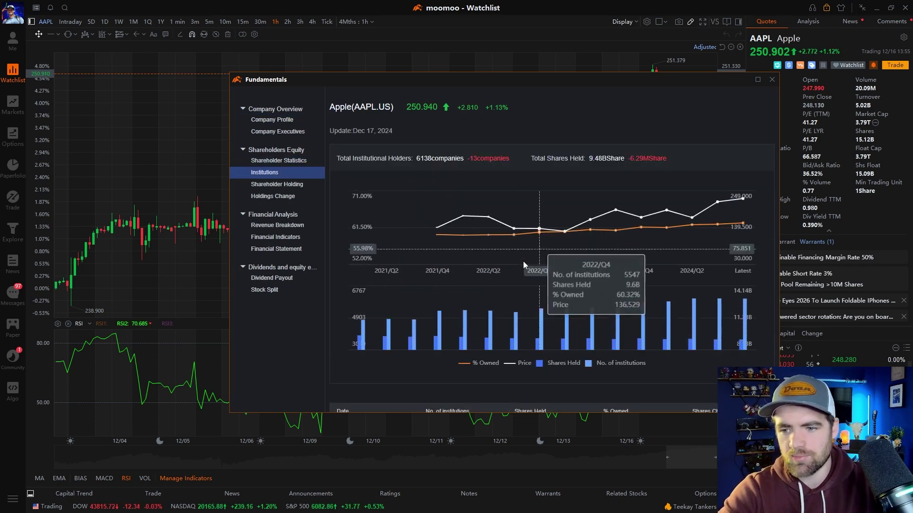
click(267, 185)
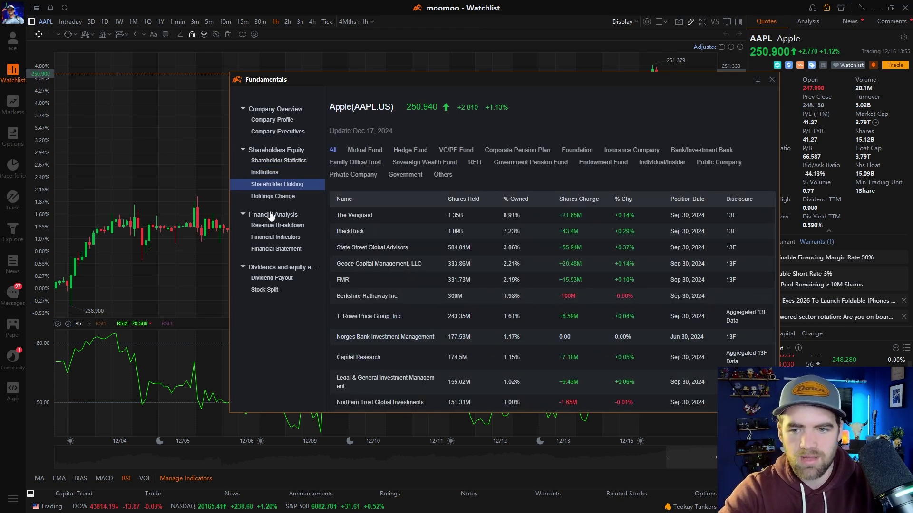
Step: Review Apple's Revenue Breakdown, Financial Indicators and Financial Statement pages
click(287, 226)
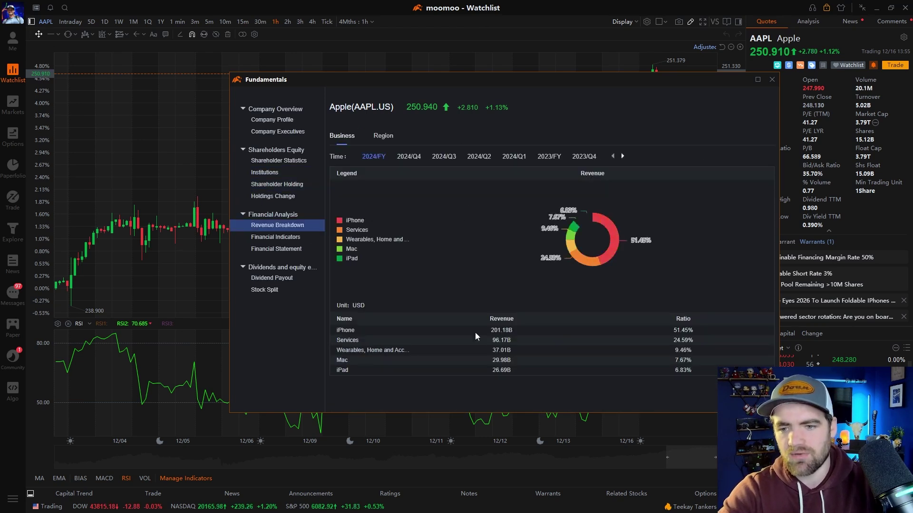
click(297, 238)
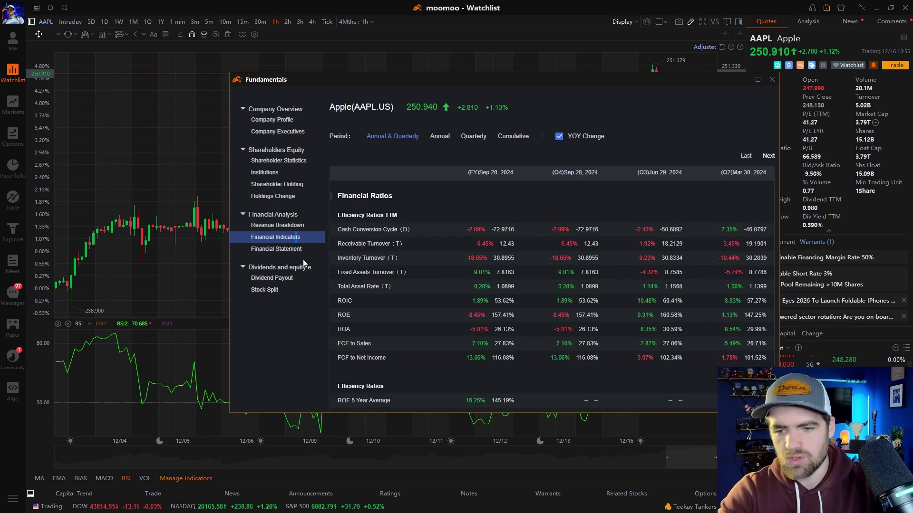
click(290, 253)
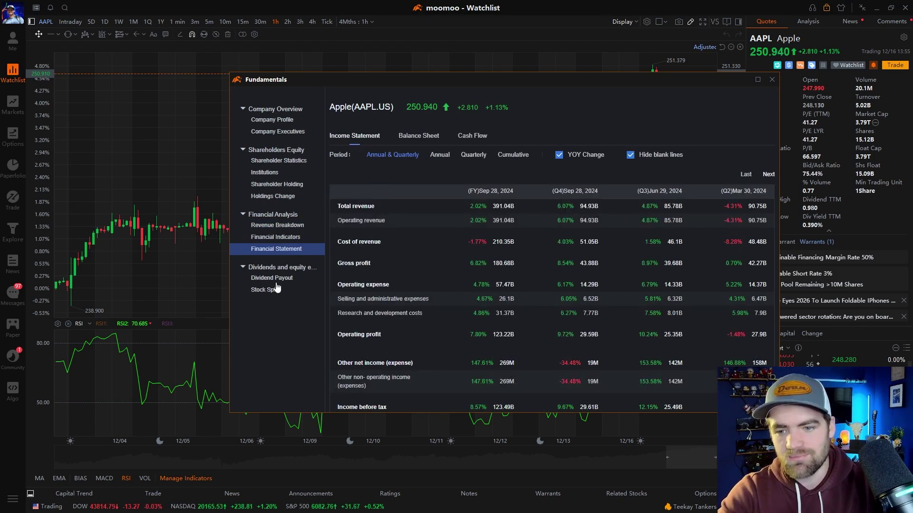
Step: Review Apple's Dividend Payout and Stock Split pages, and close the fundamentals
click(275, 280)
click(275, 291)
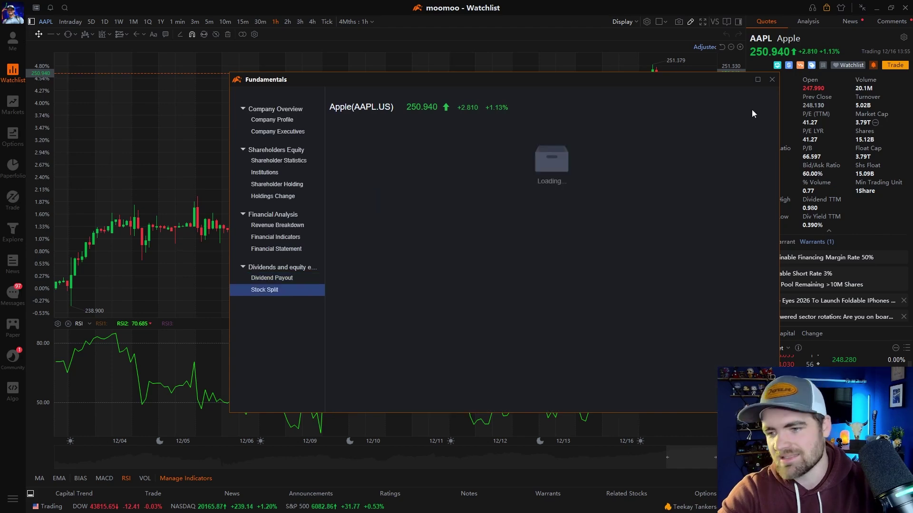
click(773, 81)
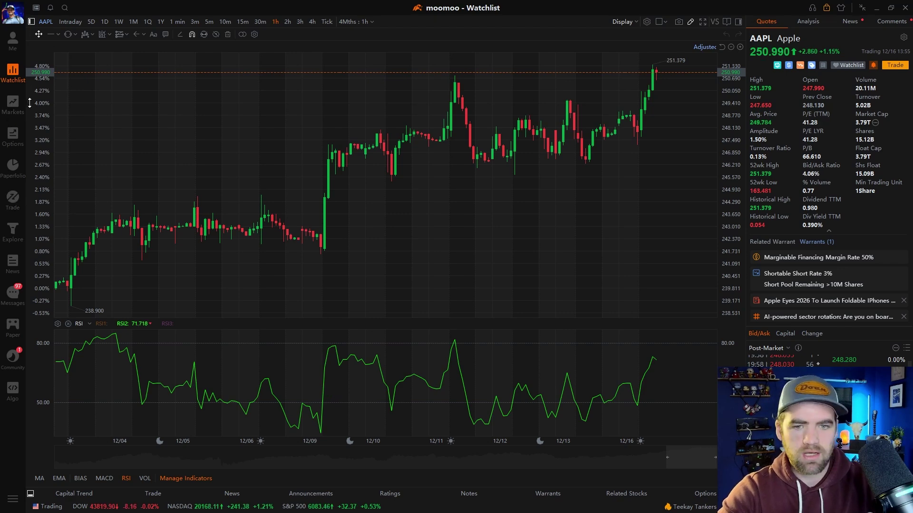
Step: Show the stock detail panel beside the quote list on the Markets page, and return to the Apple chart
click(13, 103)
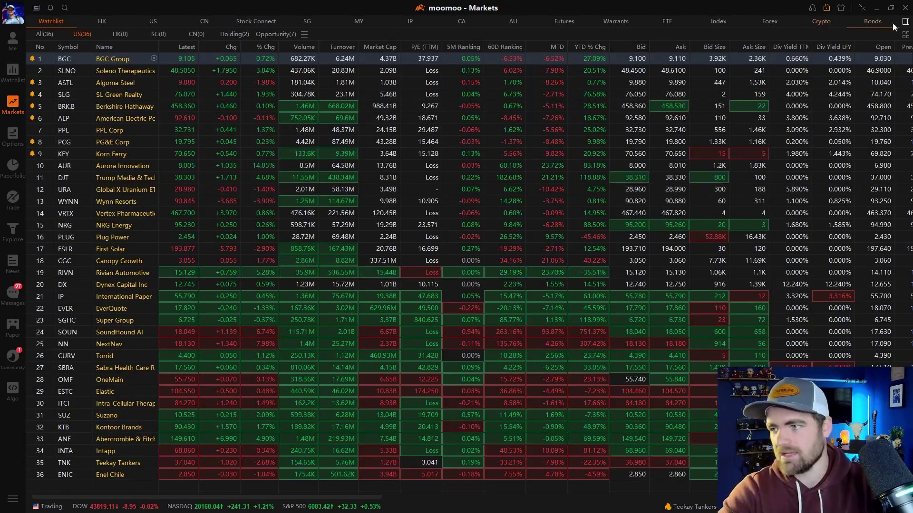
click(905, 22)
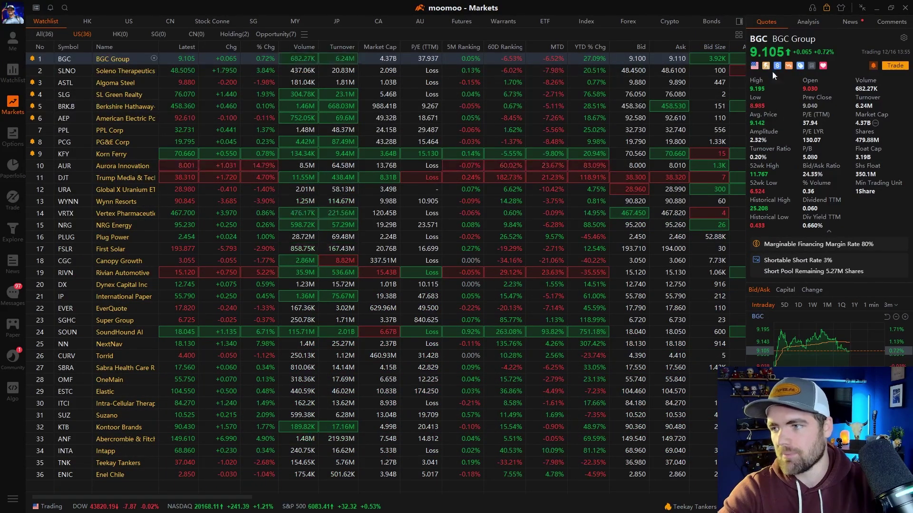
click(13, 71)
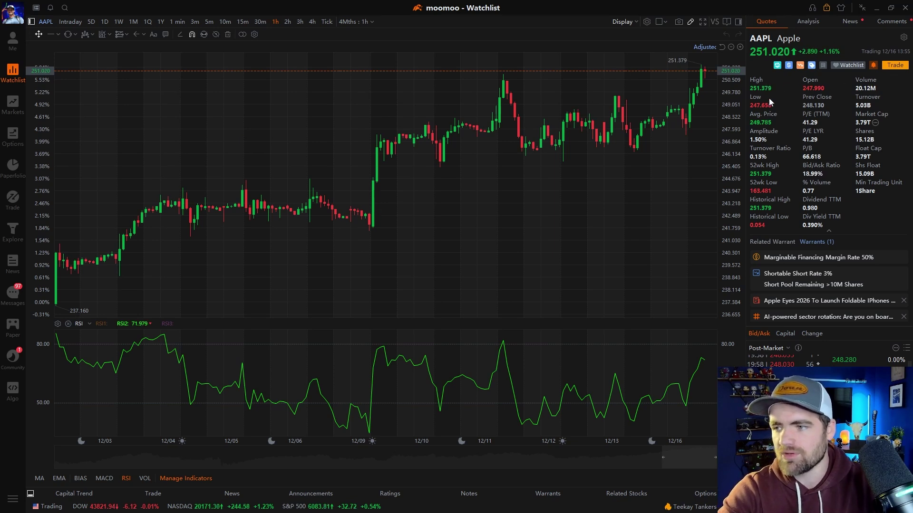
Step: Review Apple's analysis of short sales, company valuation, analyst ratings, target prices and technical sentiment
click(814, 26)
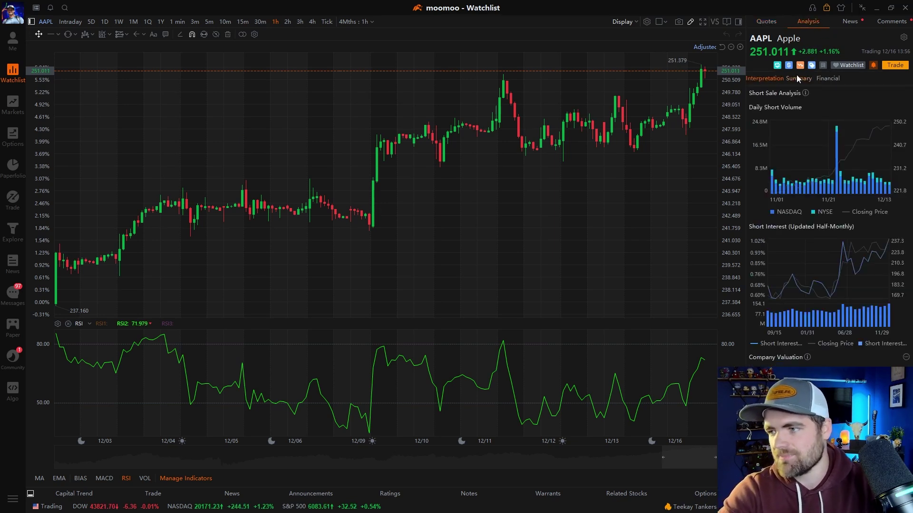
scroll(861, 295, down, 3)
scroll(860, 292, down, 4)
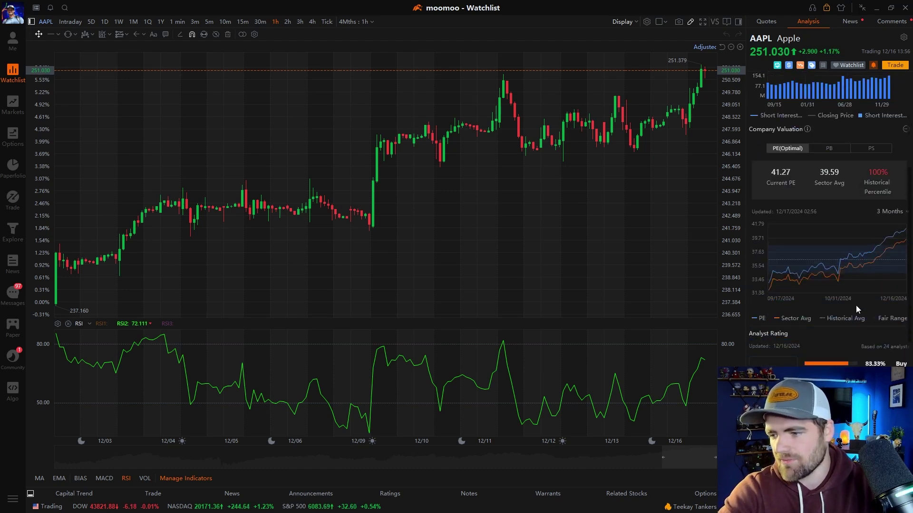
scroll(829, 277, down, 7)
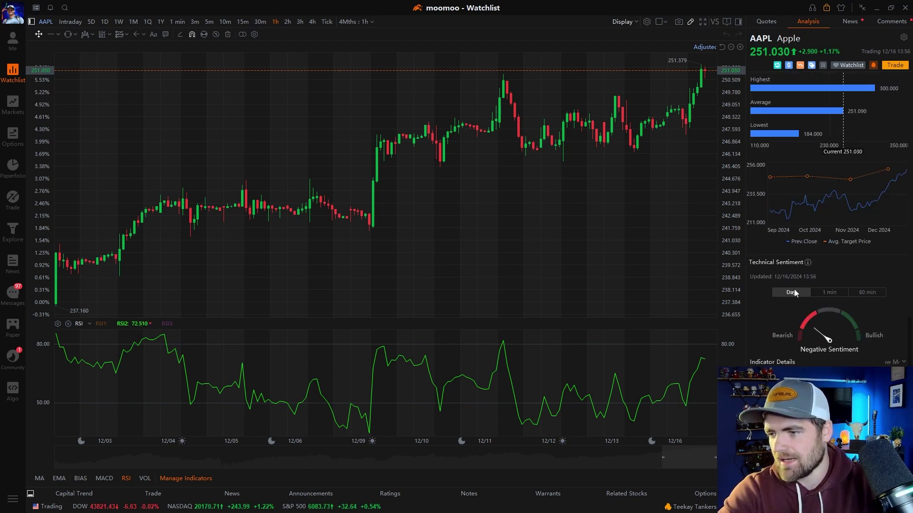
scroll(833, 298, up, 8)
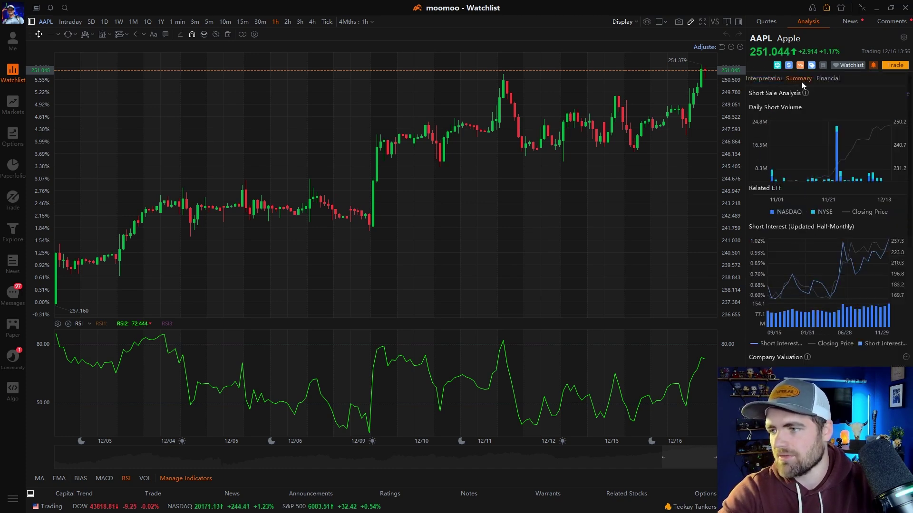
Step: Review Apple's summary and financial analysis, including key indicators, estimates and statements, and open and close the full income statement
click(801, 82)
click(827, 79)
scroll(856, 347, down, 5)
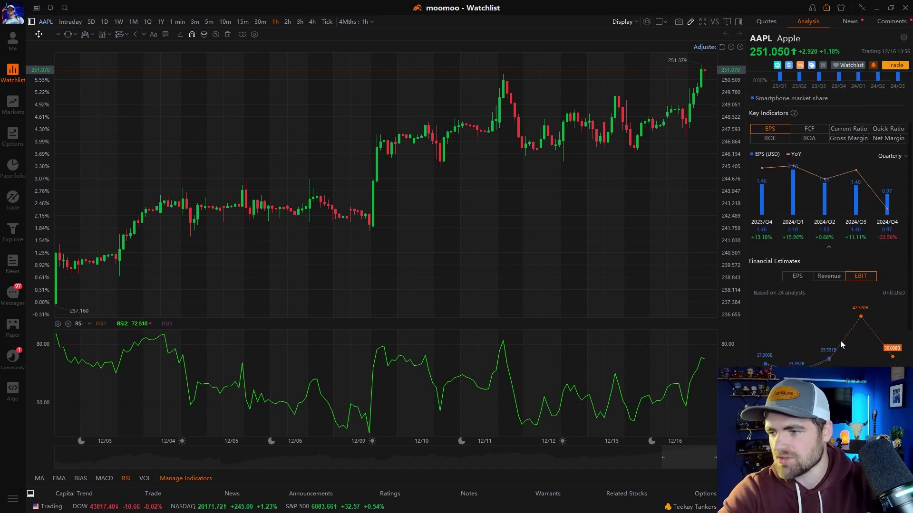
scroll(839, 353, down, 1)
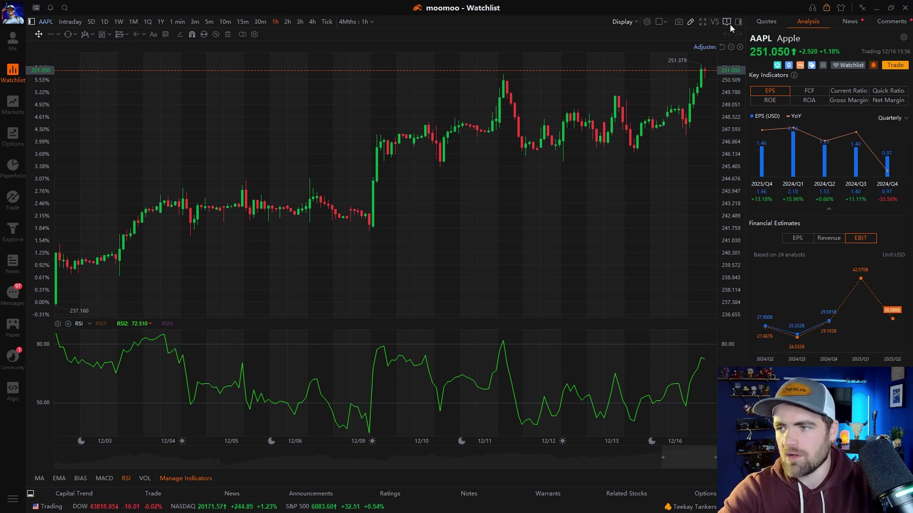
scroll(901, 331, down, 3)
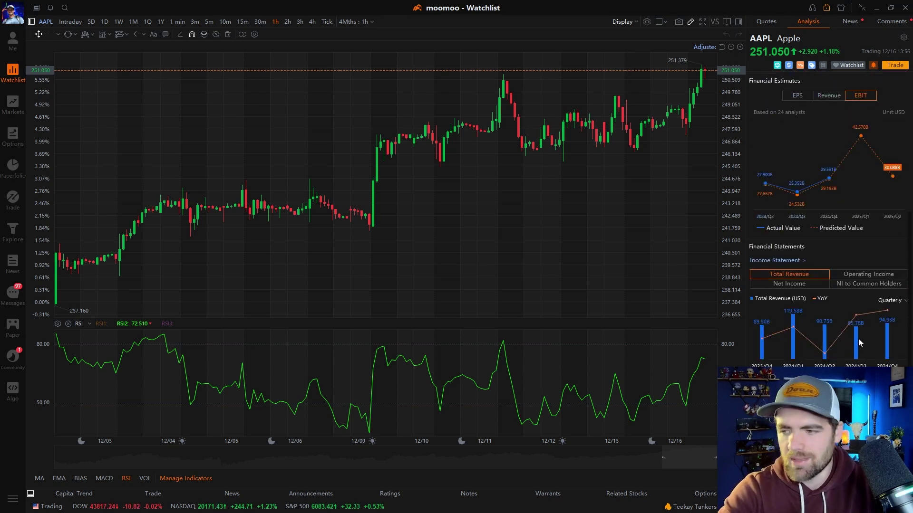
scroll(848, 337, down, 1)
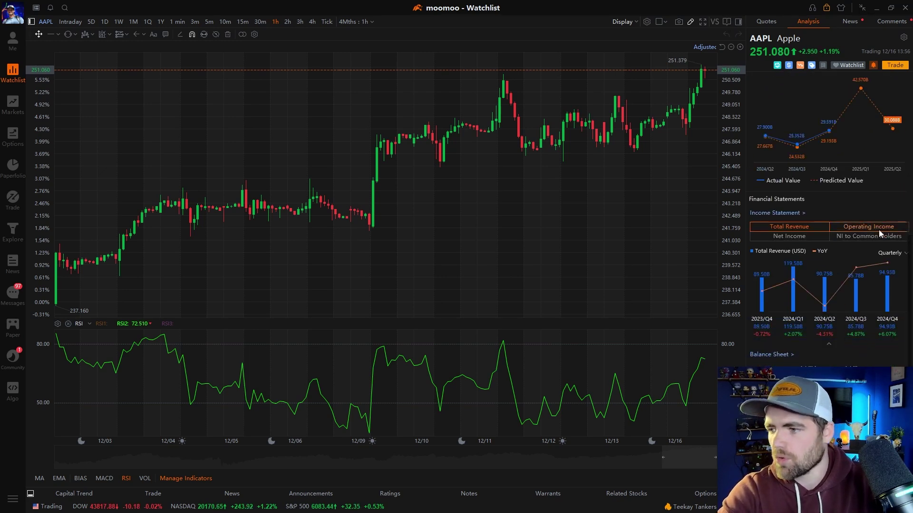
scroll(810, 293, down, 2)
scroll(810, 293, up, 3)
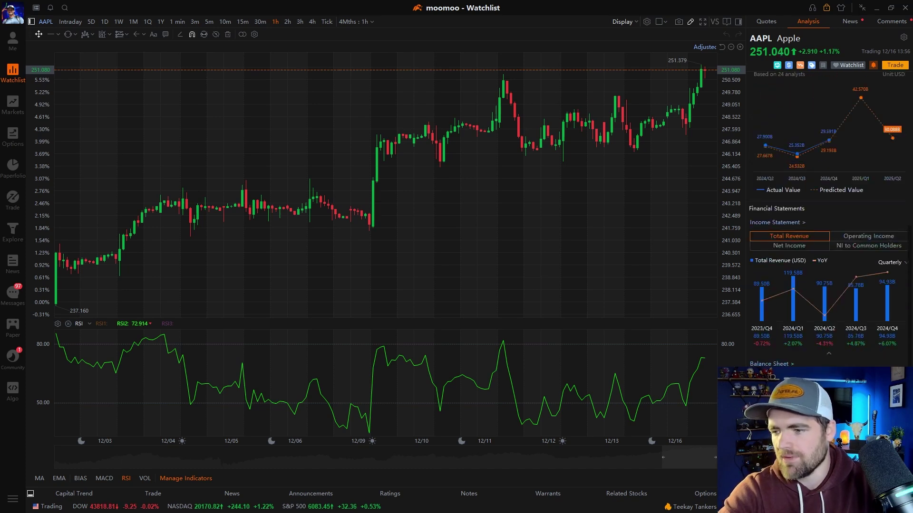
click(803, 280)
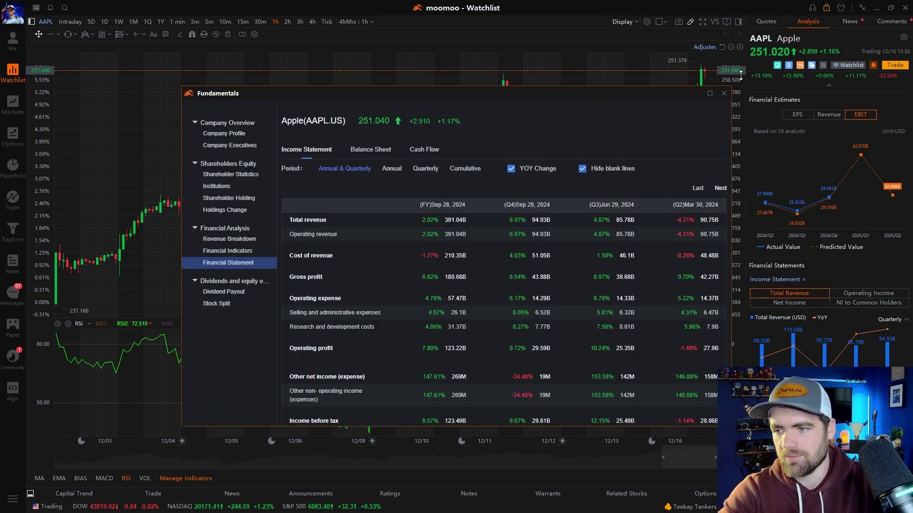
click(724, 94)
Step: Open the Apple news article about foldable iPhones planned for 2026, and close it
click(851, 21)
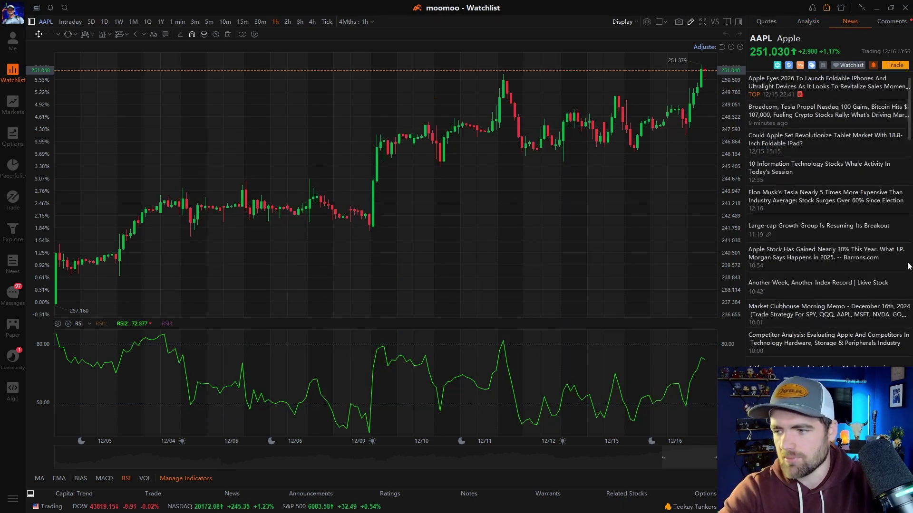
click(835, 91)
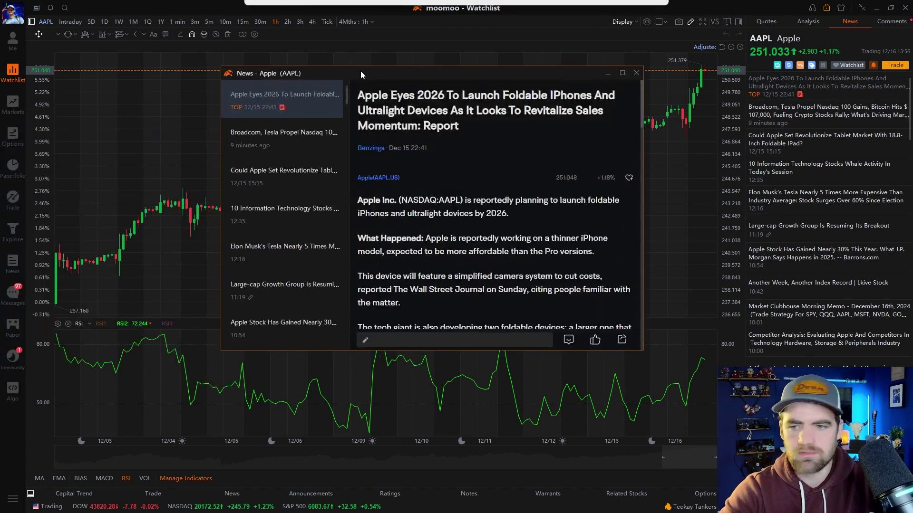
click(637, 73)
Step: Browse the latest community comments posted about Apple
click(899, 25)
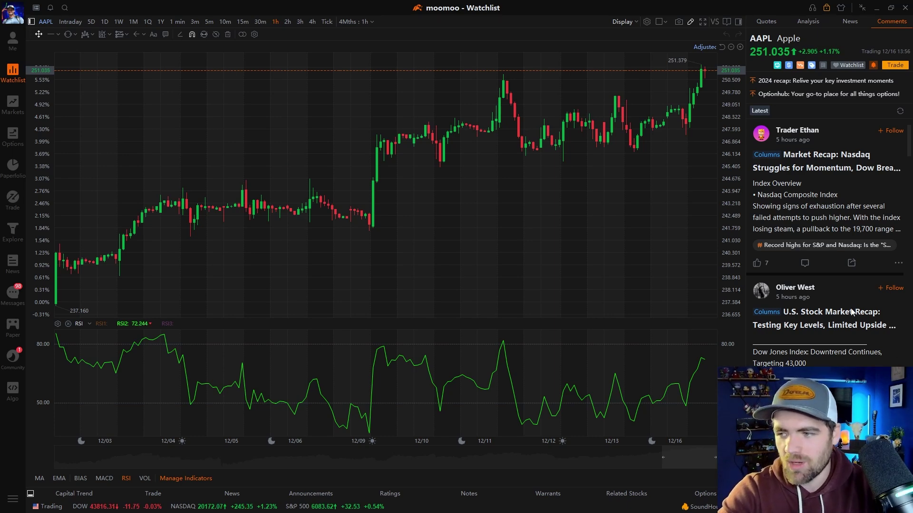
scroll(851, 312, down, 5)
scroll(898, 347, up, 5)
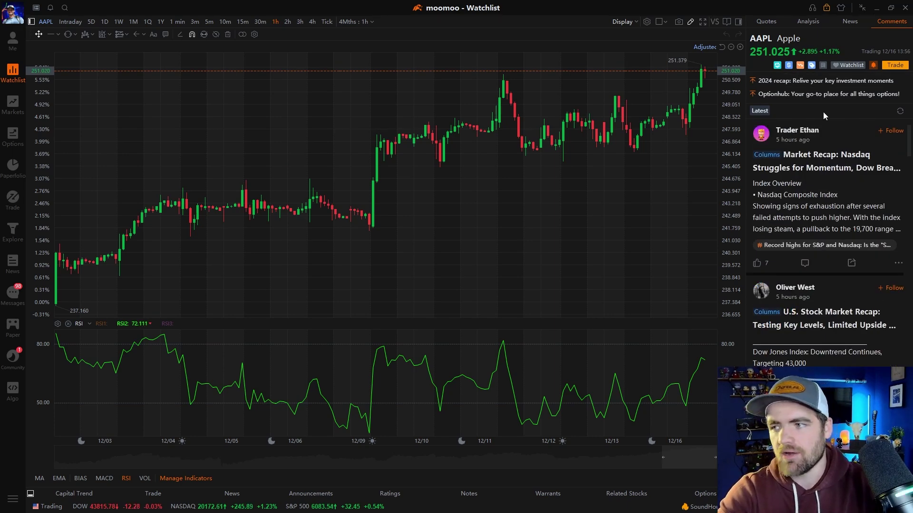
Step: Return to Apple's quotes and hide the stock detail panel to widen the chart
click(774, 25)
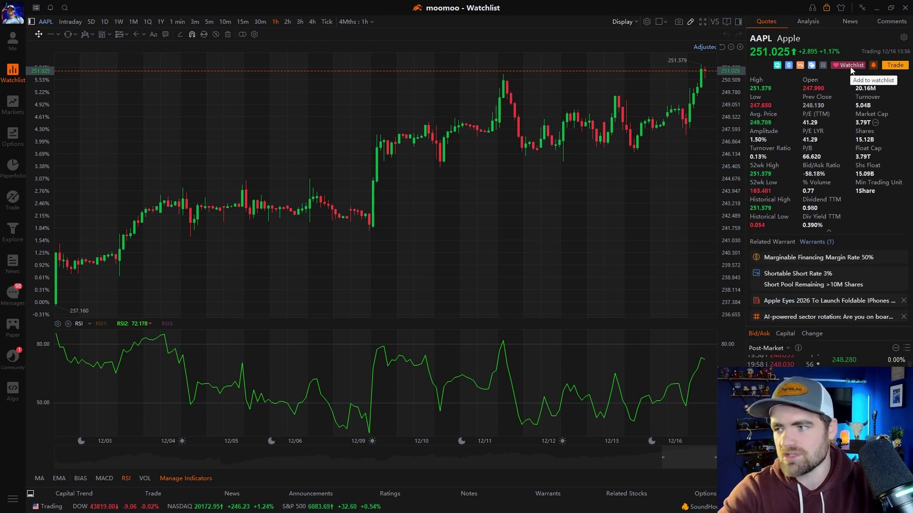
click(740, 22)
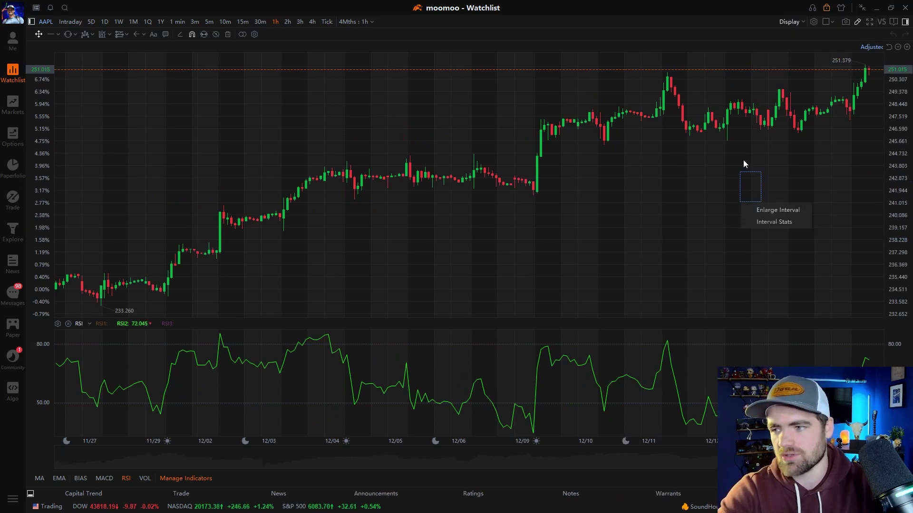
drag(764, 147, 679, 233)
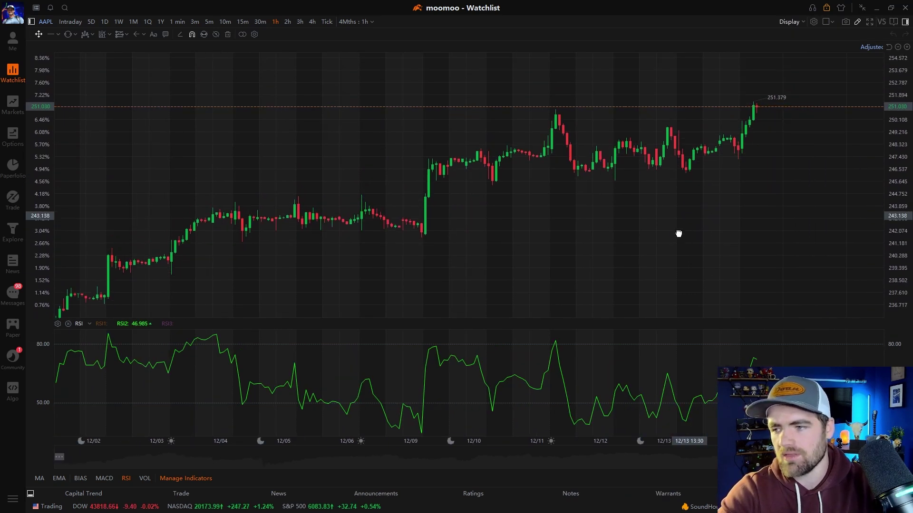
Step: Open the alert settings for Apple from the chart, look at the price alert options, and close them without saving
right_click(717, 123)
click(717, 119)
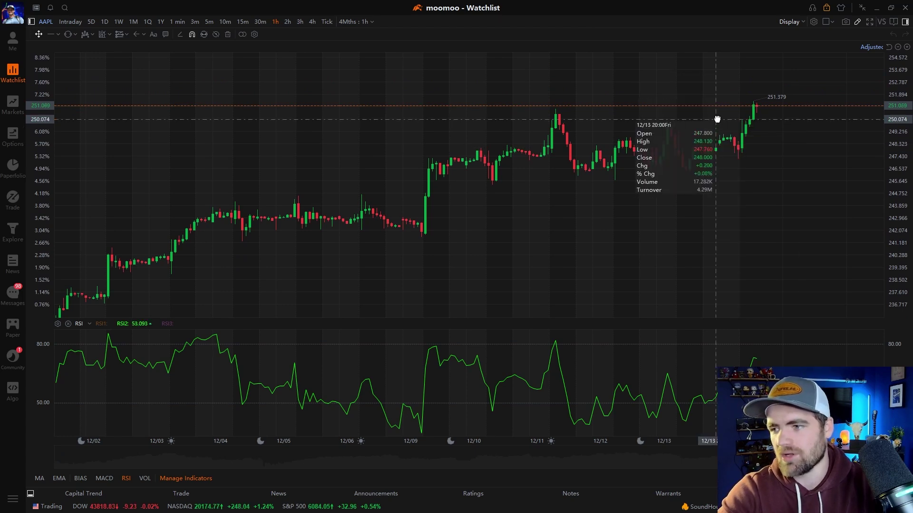
right_click(717, 122)
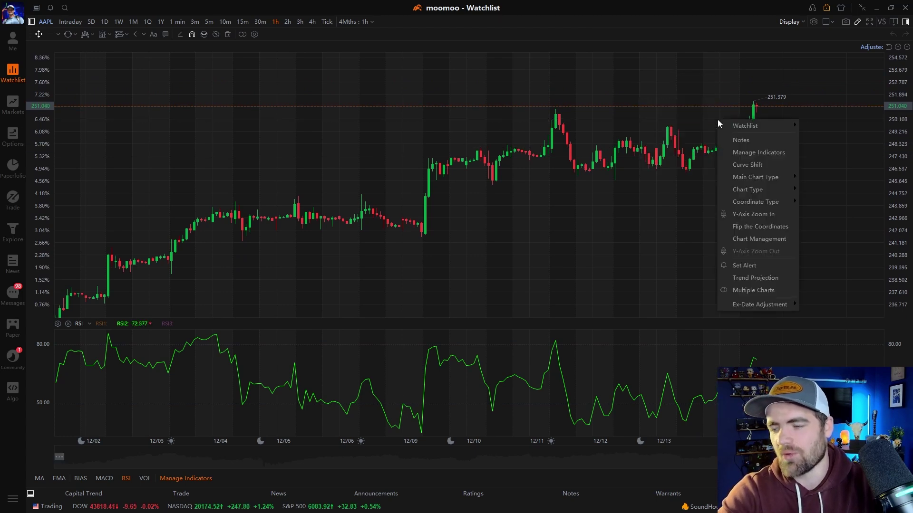
mouse_move(746, 126)
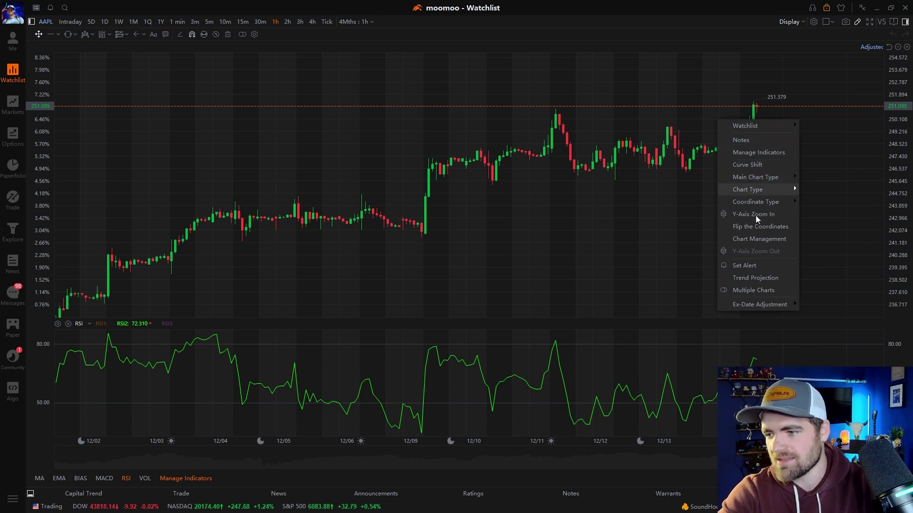
click(760, 267)
drag(161, 85, 531, 56)
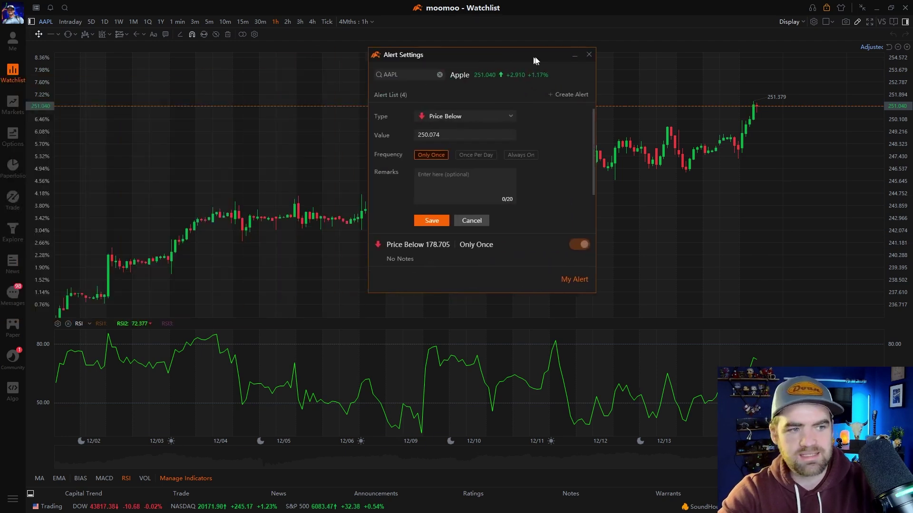
click(591, 54)
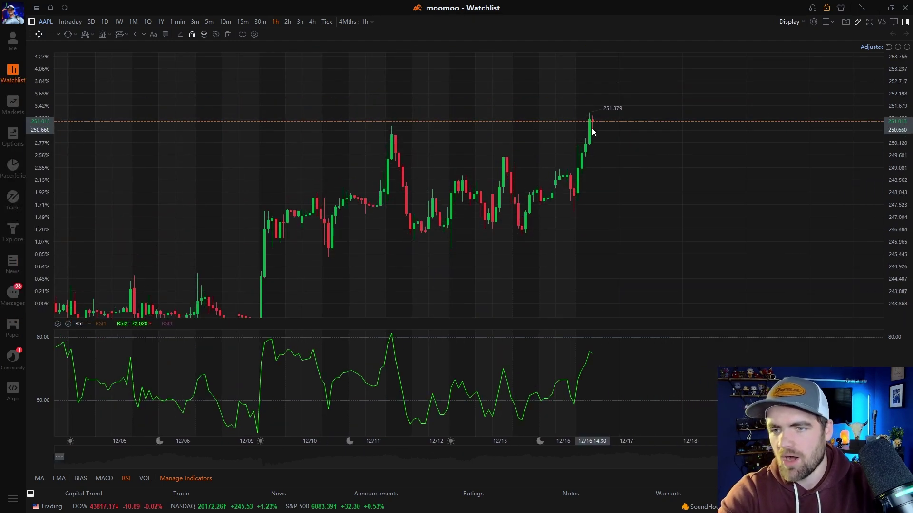
Step: Open Apple's Trend Projection, review the projected range and the most similar historical charts, and close it
right_click(589, 124)
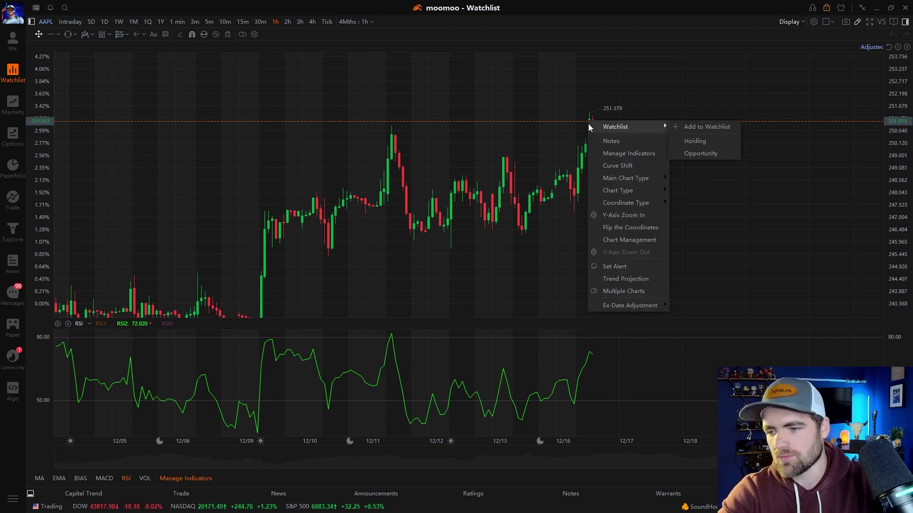
click(624, 282)
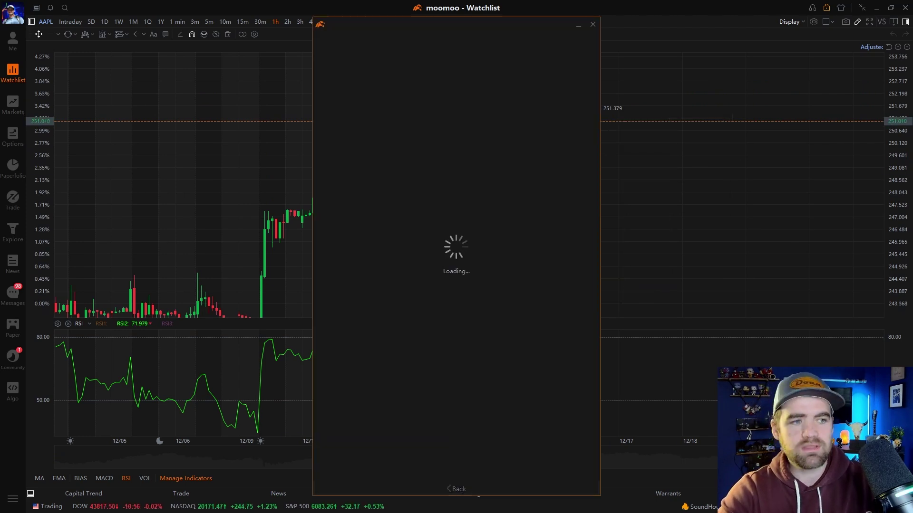
drag(469, 31, 513, 27)
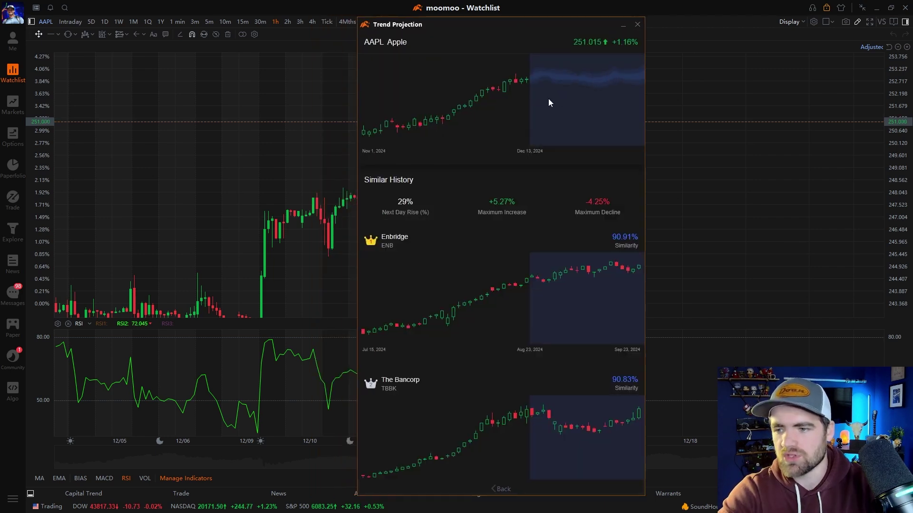
scroll(567, 395, down, 8)
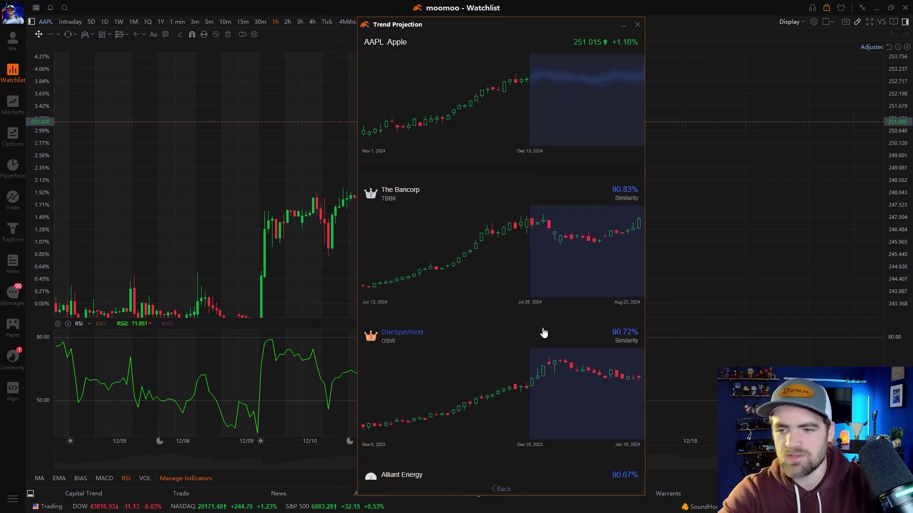
scroll(544, 344, down, 3)
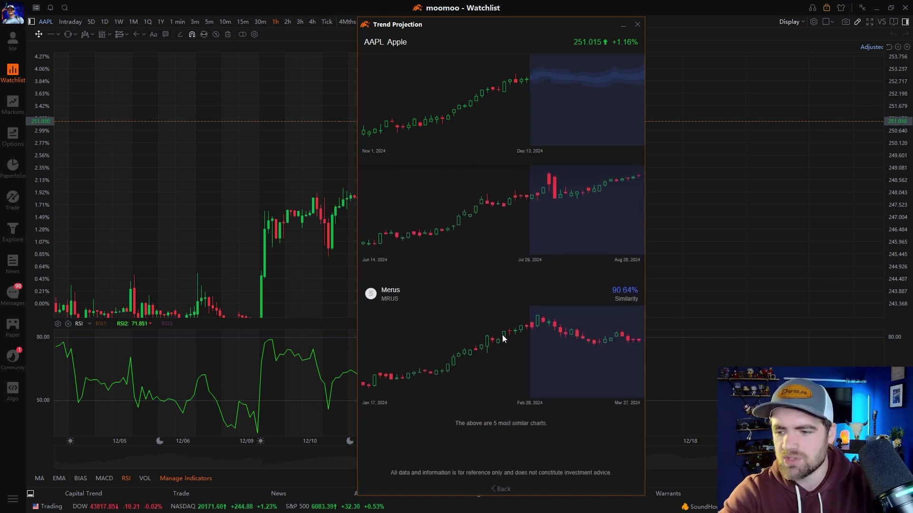
scroll(521, 356, up, 5)
scroll(496, 309, up, 5)
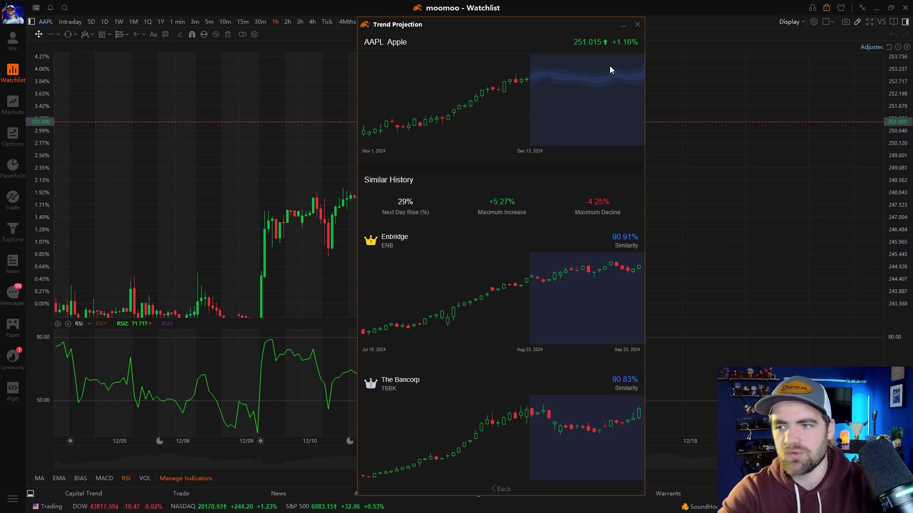
click(638, 24)
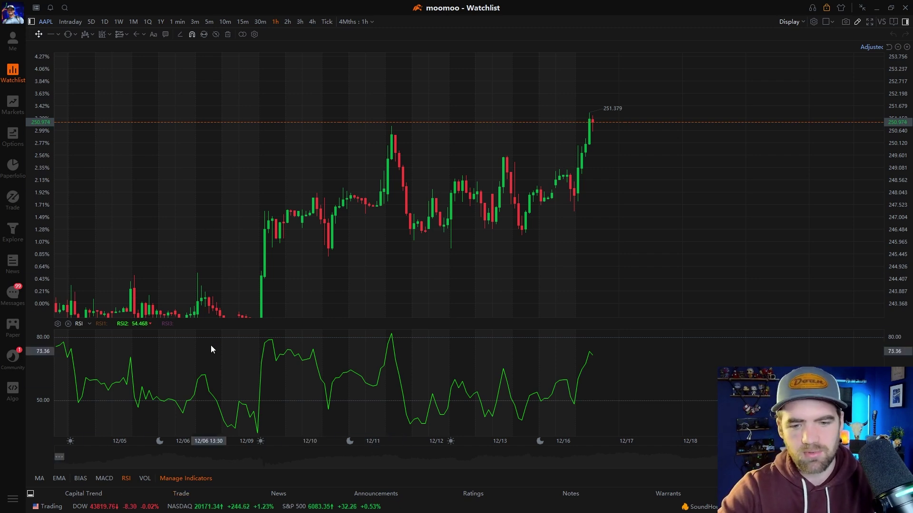
Step: Look through the US stocks and Stock Connect listings in Markets, and view the SPY options chain
click(12, 106)
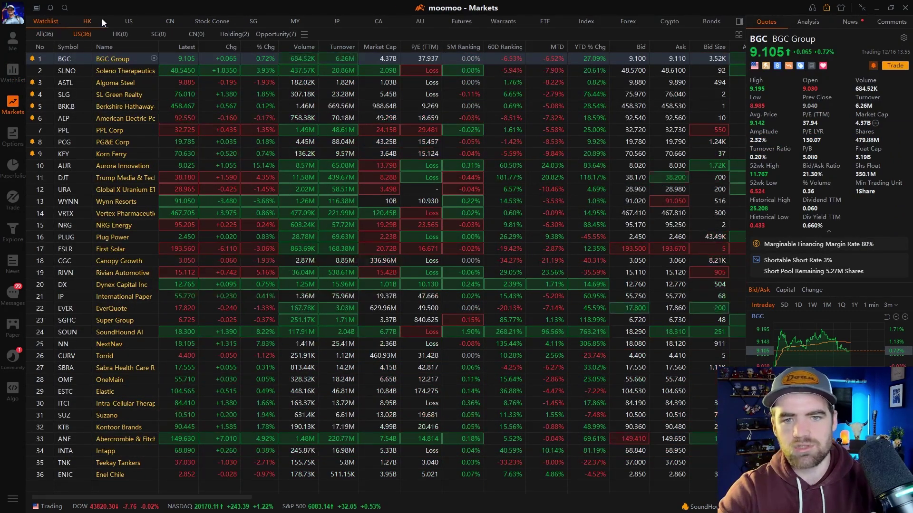
click(138, 20)
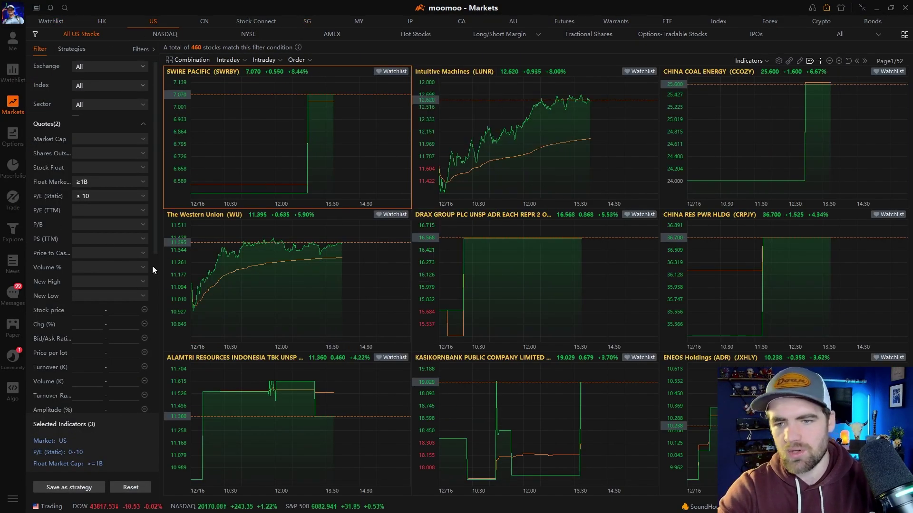
click(255, 21)
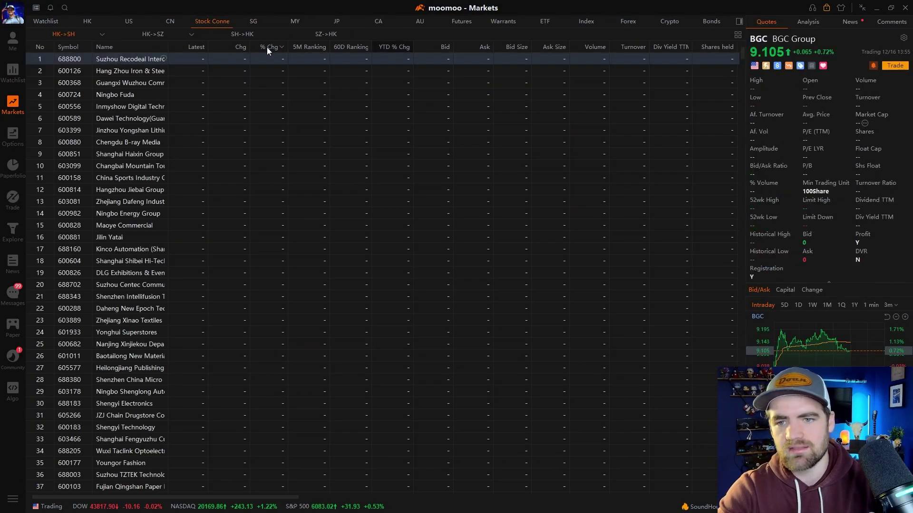
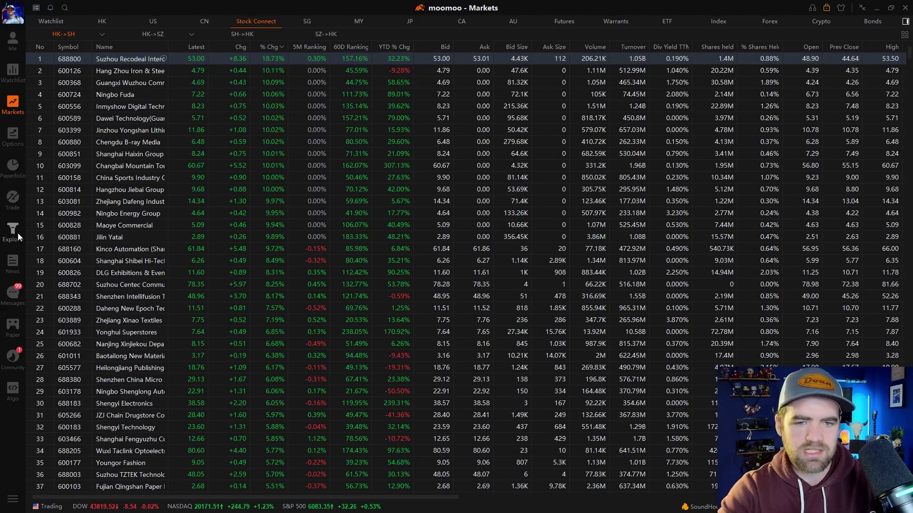
click(17, 131)
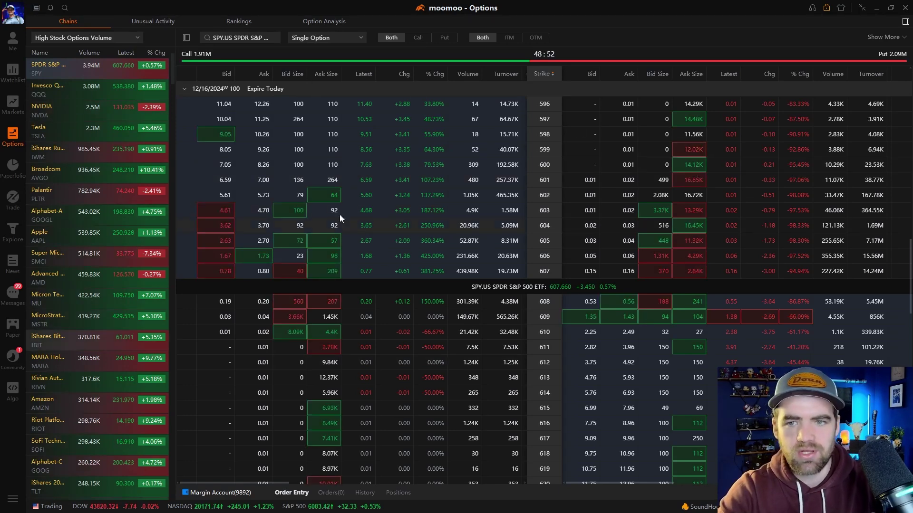
Step: View the Quantum Tech Fund paperfolio, open its D-Wave Quantum holding's chart with stock details, and return to the paperfolio rankings
click(18, 174)
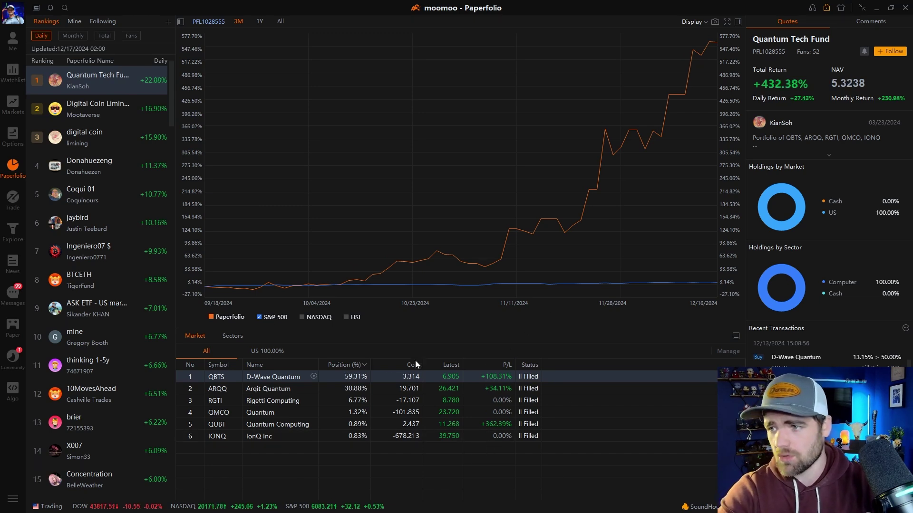
mouse_move(279, 377)
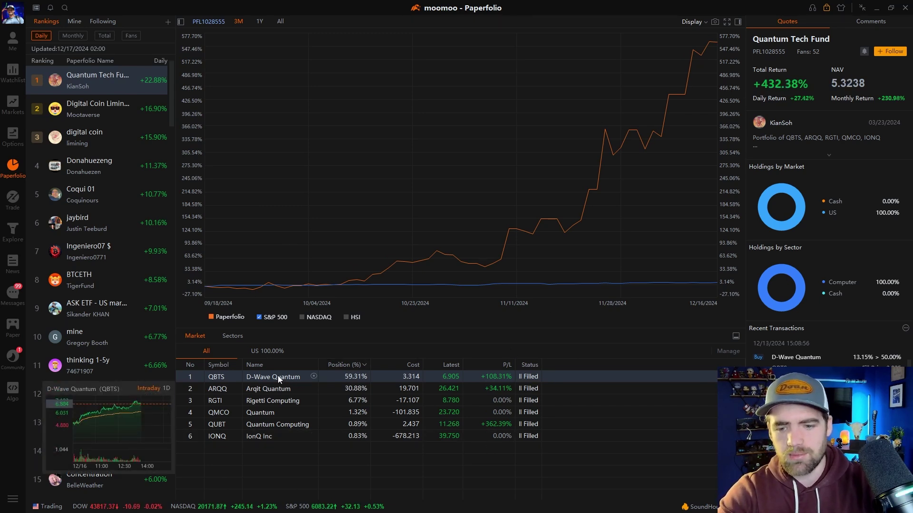
double_click(224, 376)
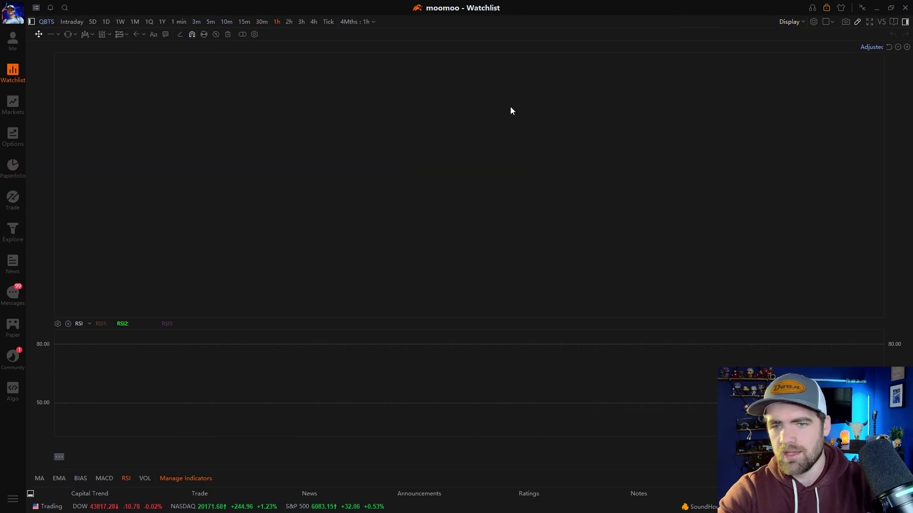
click(906, 23)
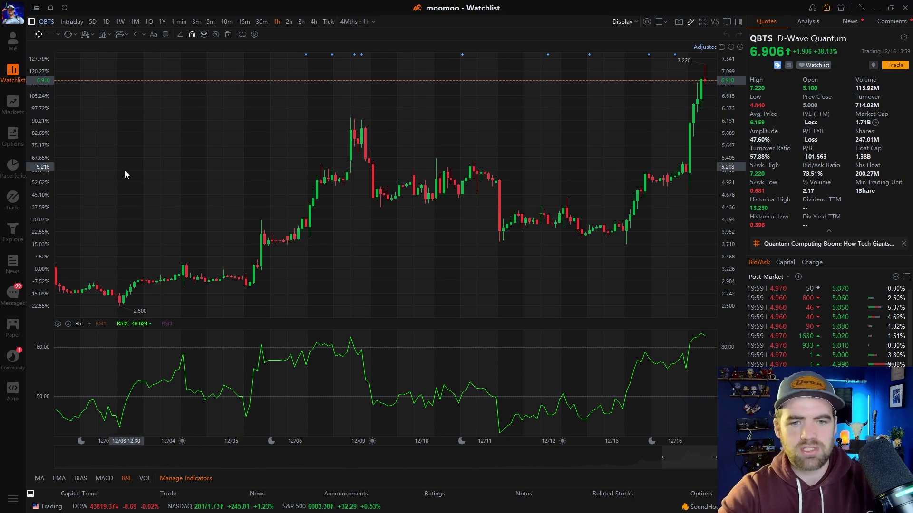
click(15, 184)
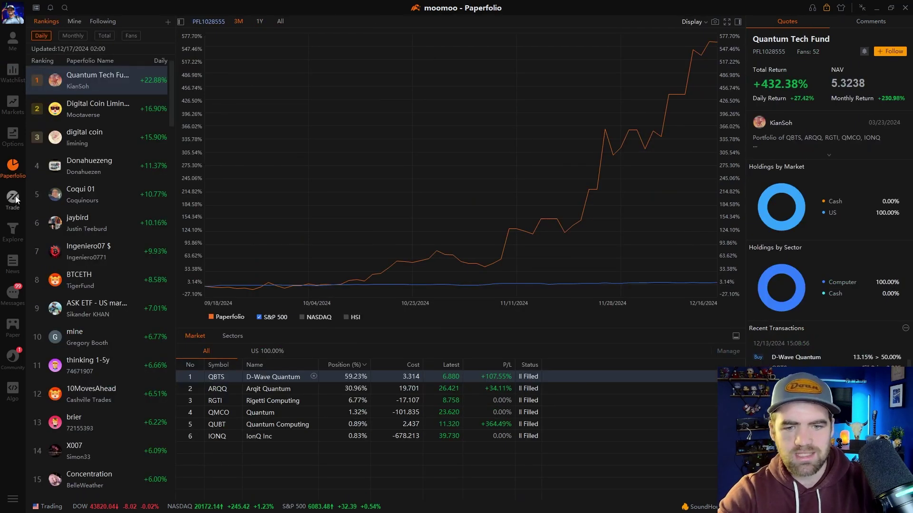
Step: Close the Phathom Pharmaceuticals chart in the Trade workspace and create a second workspace tab from the blank page template
click(13, 201)
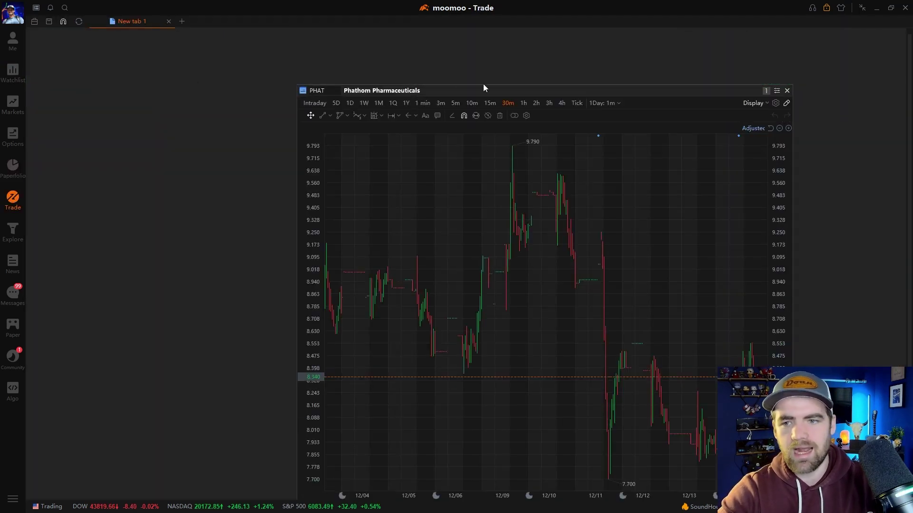
click(787, 90)
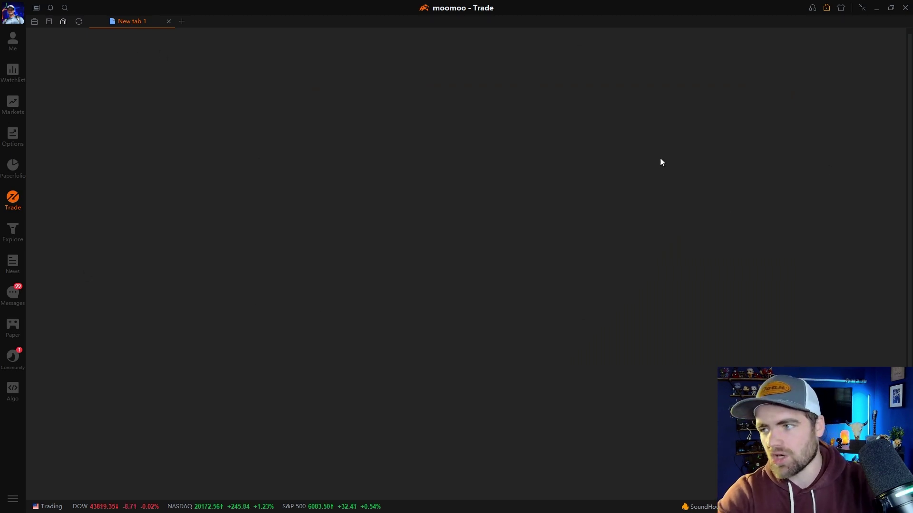
click(181, 21)
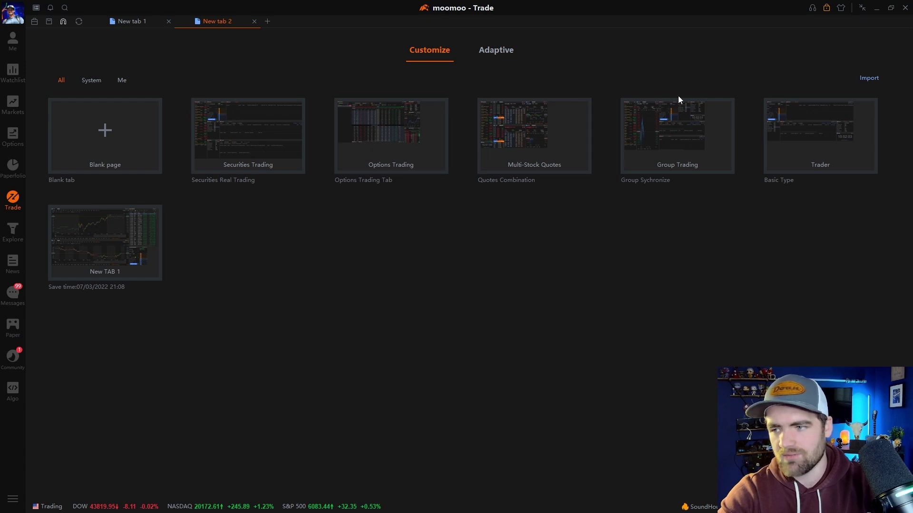
click(107, 129)
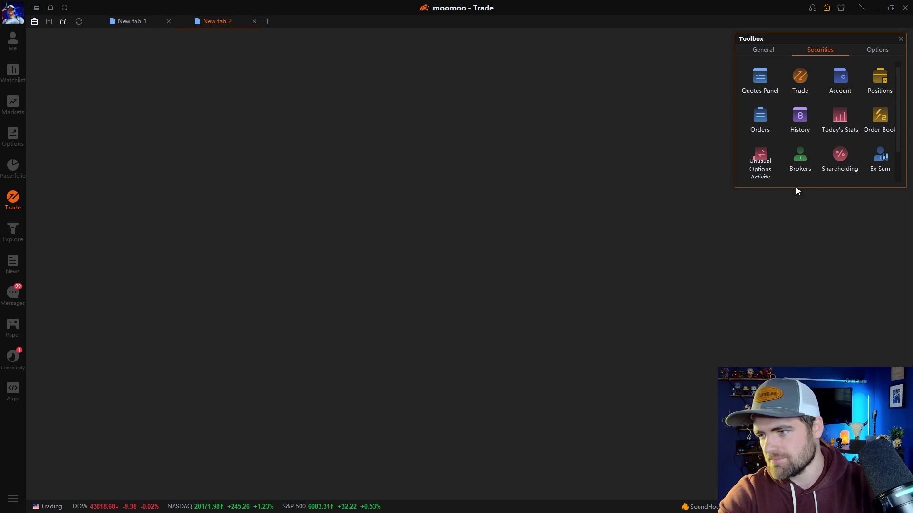
Step: Add the general Watchlist and Market Monitor widgets to the blank workspace, and move Market Monitor clear of the watchlist
click(763, 50)
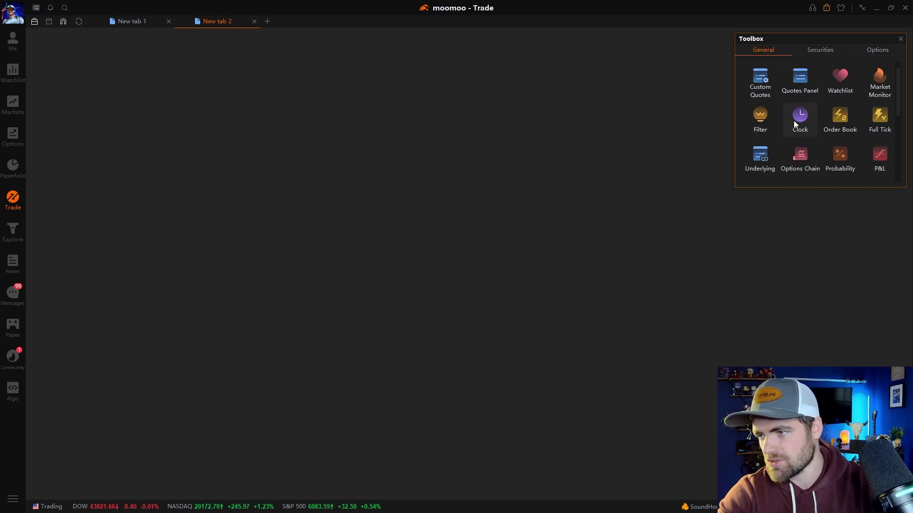
click(840, 76)
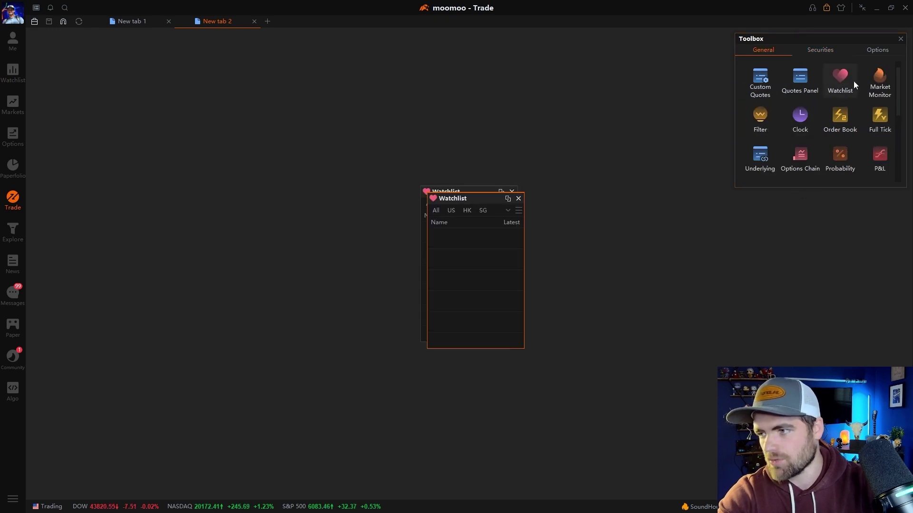
click(879, 76)
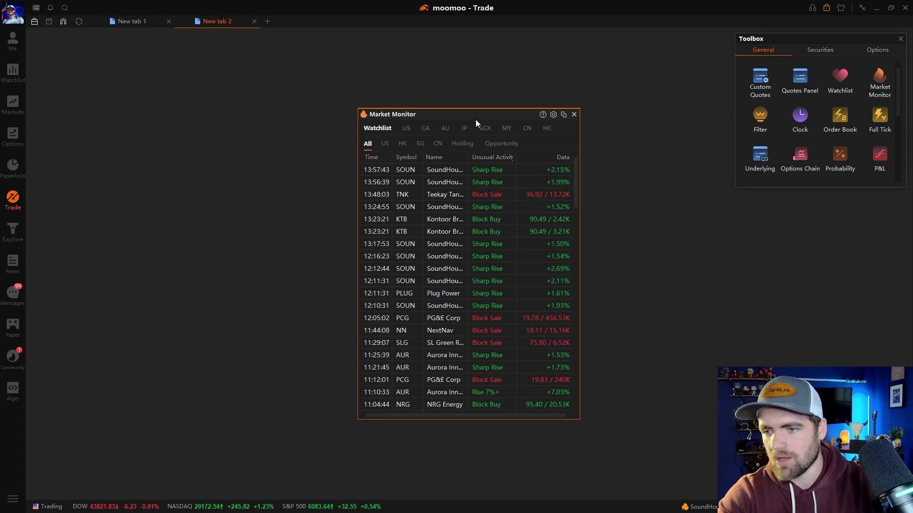
drag(476, 108, 606, 98)
Step: Add a Charts widget showing Apple, enlarge it, and place it in the workspace's upper-left corner
scroll(856, 127, down, 2)
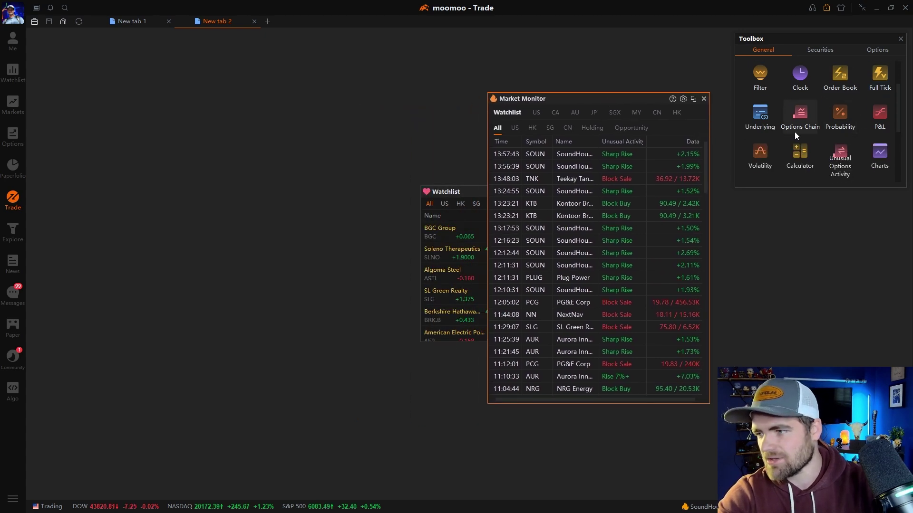
scroll(785, 147, down, 2)
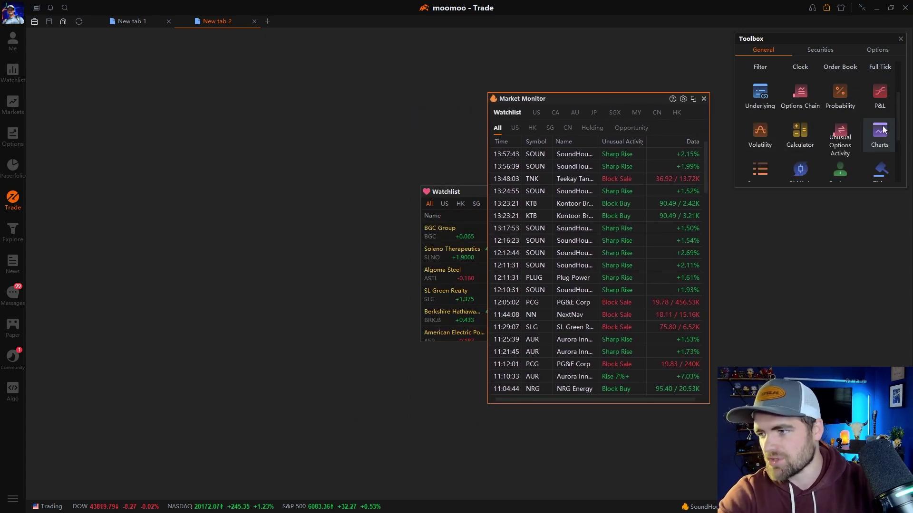
click(872, 142)
drag(478, 169, 261, 78)
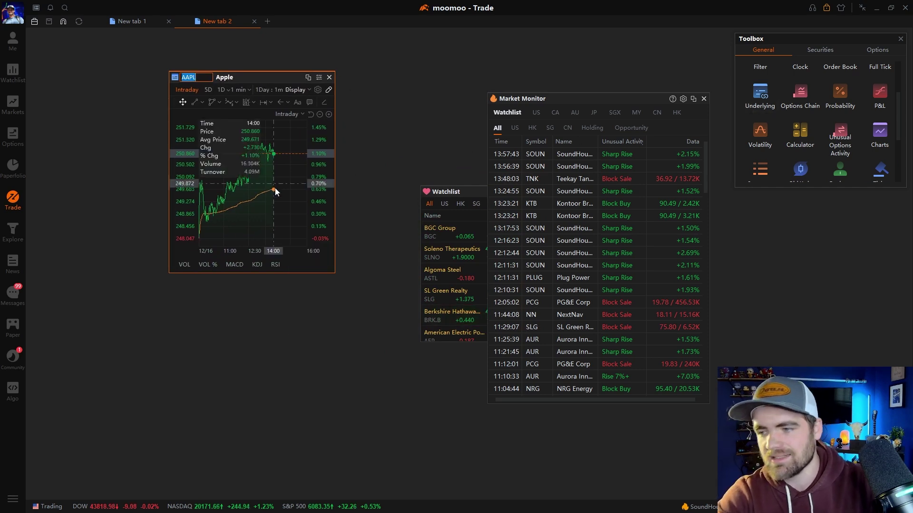
drag(334, 271, 431, 438)
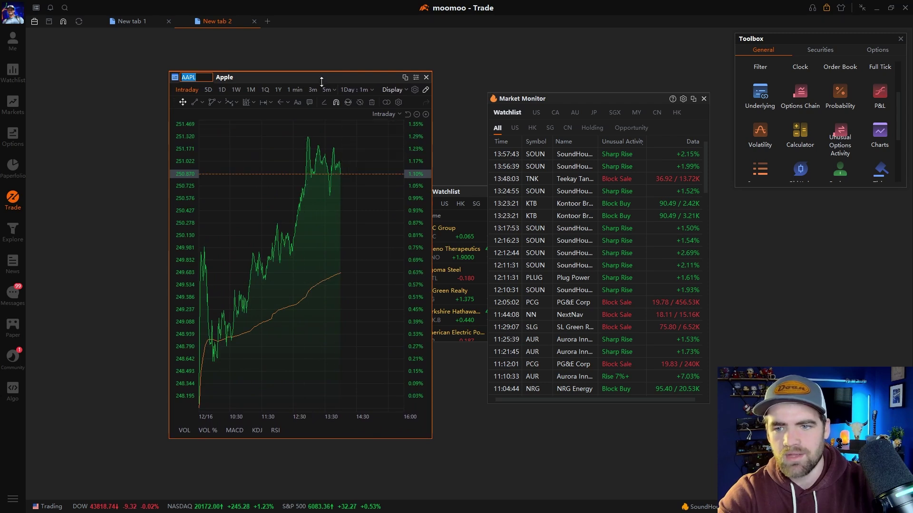
drag(321, 77, 215, 46)
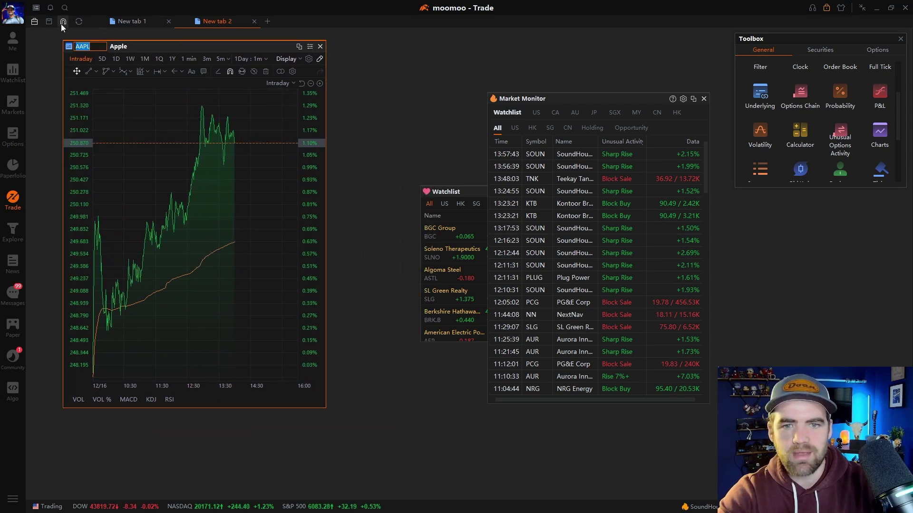
drag(158, 43, 136, 36)
Step: Line up the Watchlist and Market Monitor widgets beside the Apple chart and stretch both to the chart's height
drag(486, 198, 346, 38)
drag(387, 186, 379, 397)
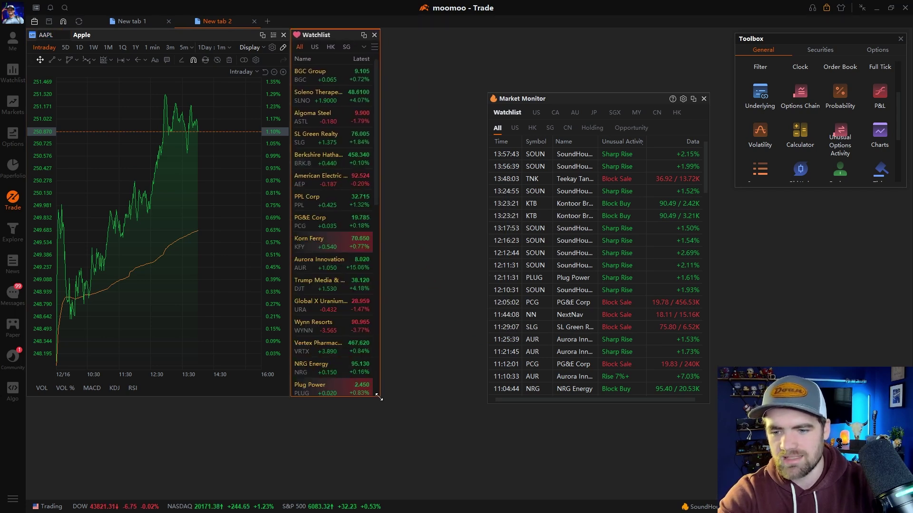
drag(603, 101, 497, 37)
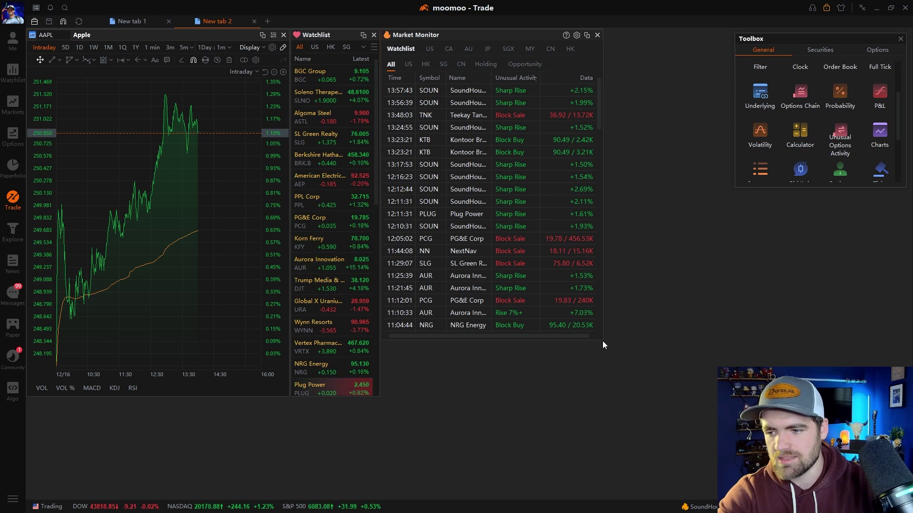
drag(601, 341, 603, 397)
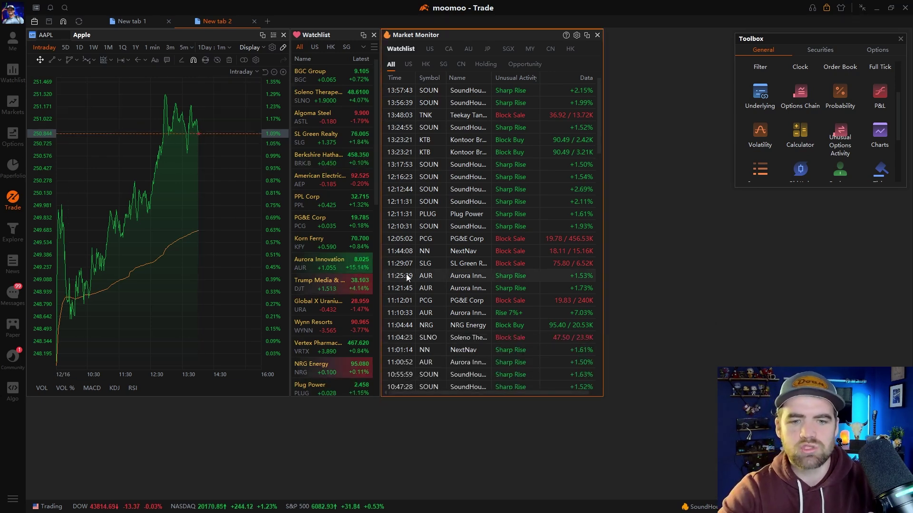
Step: Review the US stock screener's filters in Explore and view the saved screening strategies
click(13, 230)
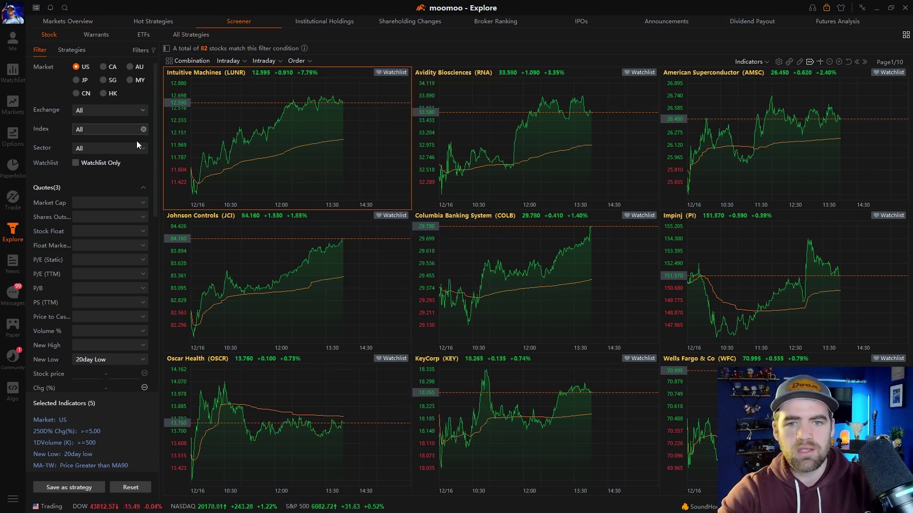
scroll(123, 238, down, 5)
scroll(90, 200, up, 5)
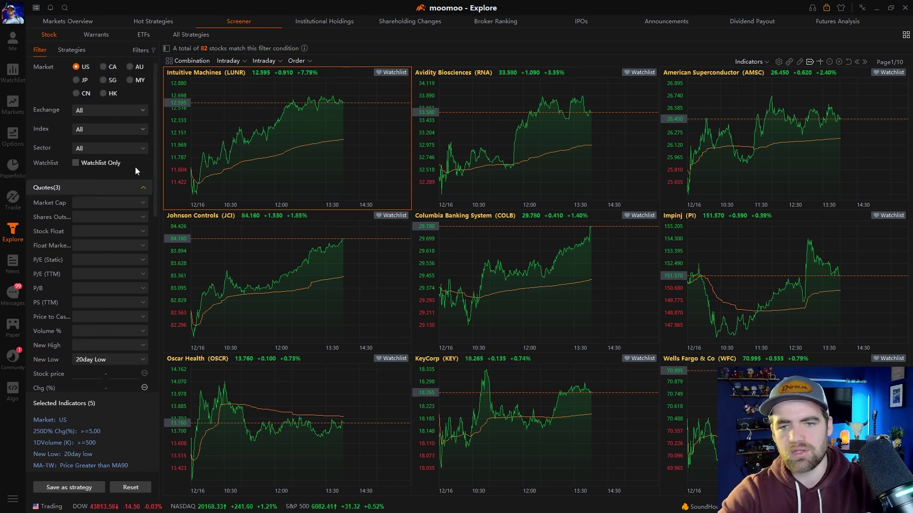
click(184, 34)
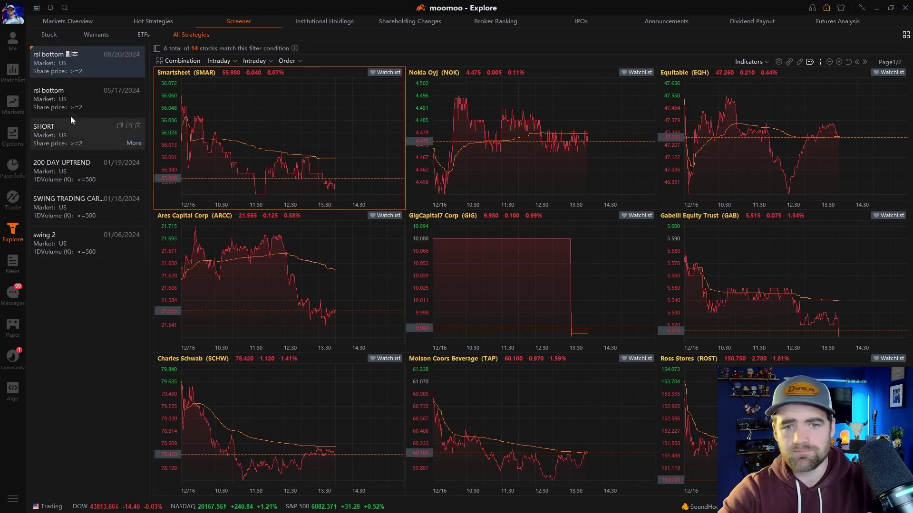
Step: Look through the Triple Bottom, Head and Shoulders Bottom and Double Bottom patterns in Hot Strategies
click(161, 21)
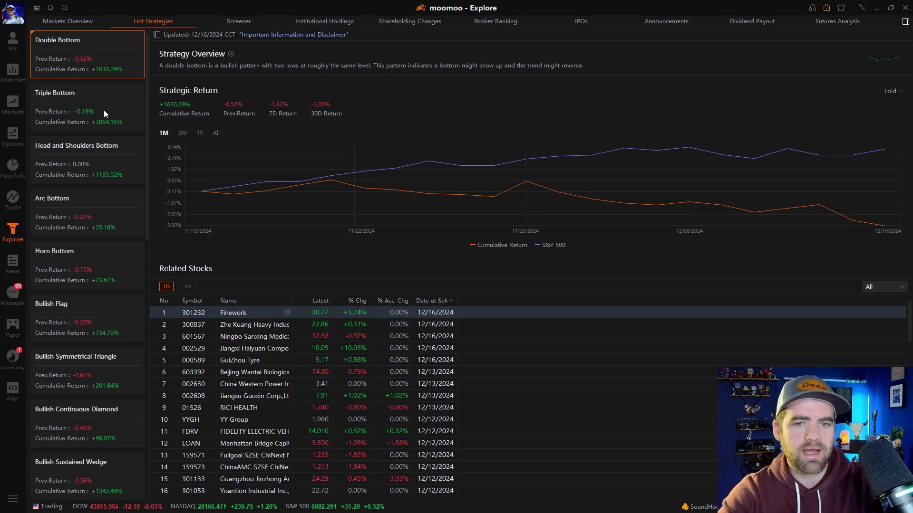
click(97, 93)
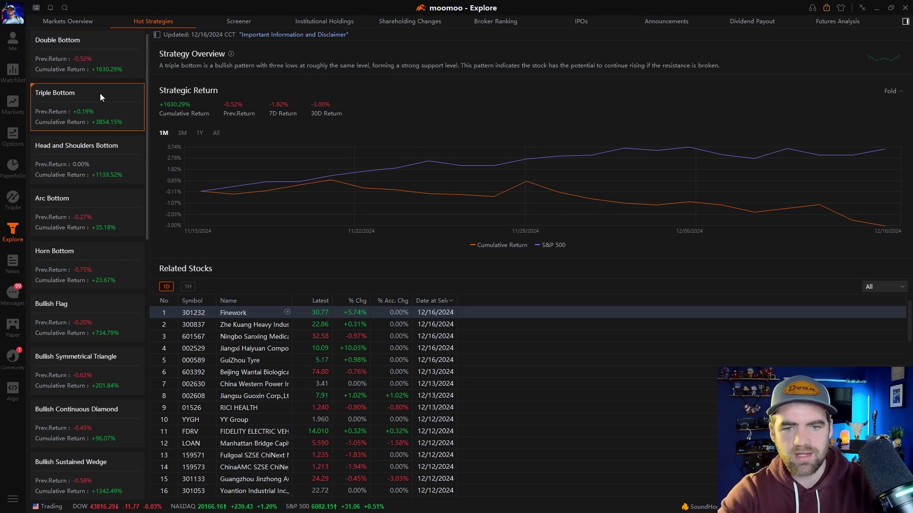
click(101, 147)
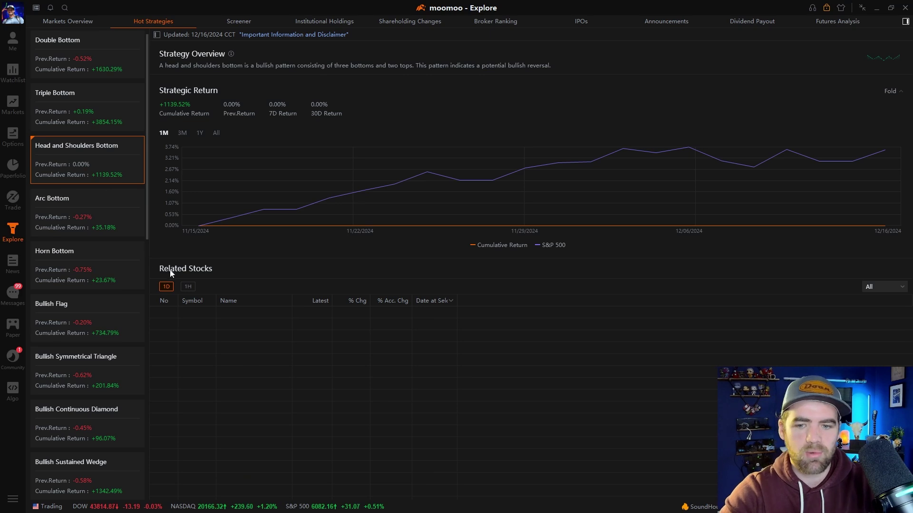
click(71, 55)
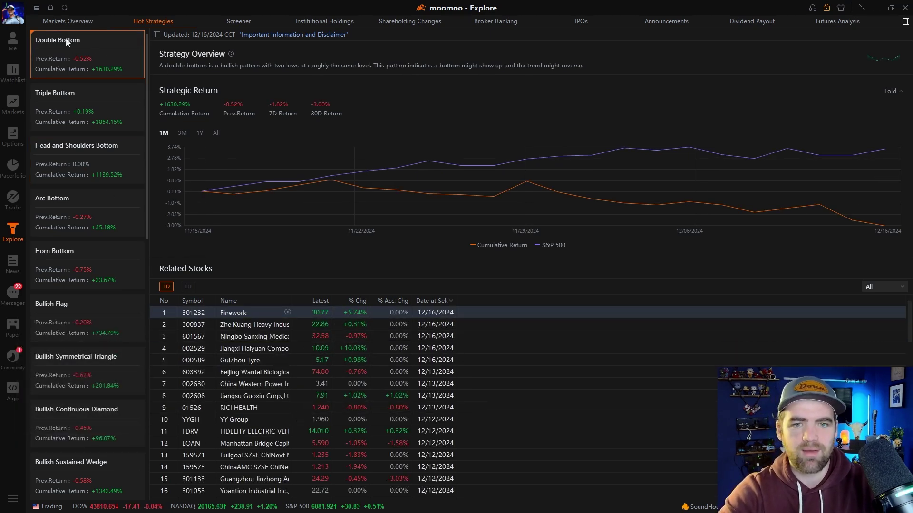
Step: View the United States markets overview and check its pre-market, after-hours and IPO stock rankings
click(86, 168)
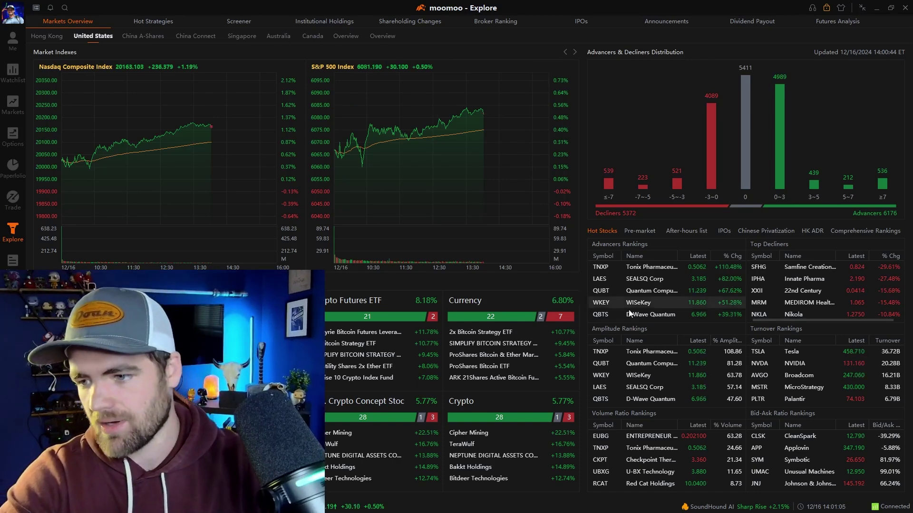
click(681, 232)
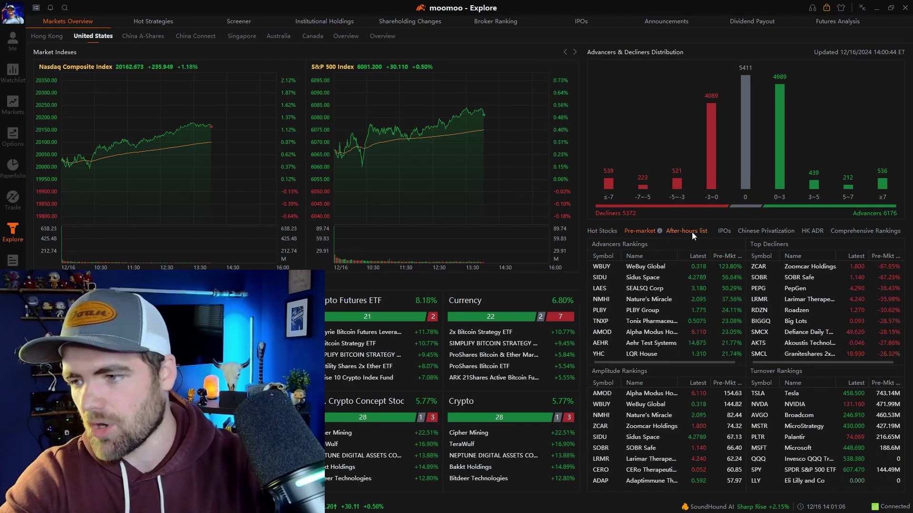
click(727, 231)
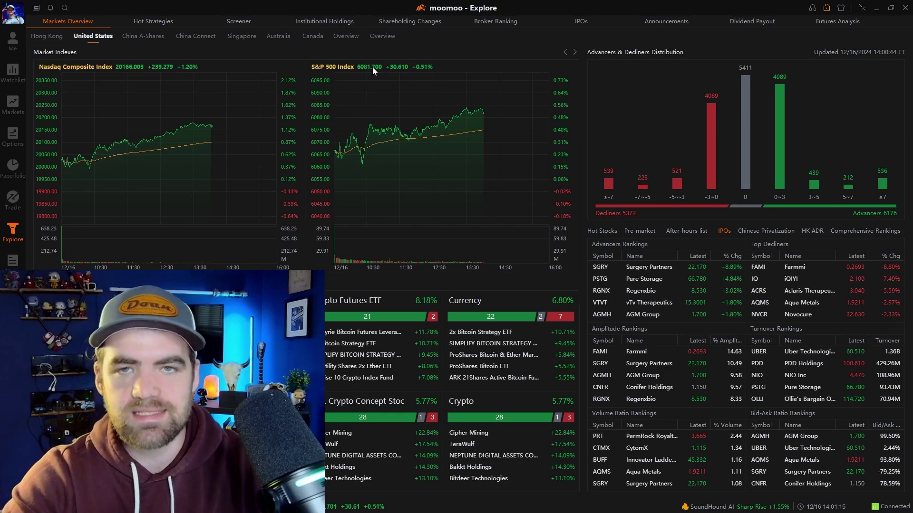
Step: View the markets overviews for Canada, China Connect and Malaysia in Explore
click(314, 37)
click(213, 38)
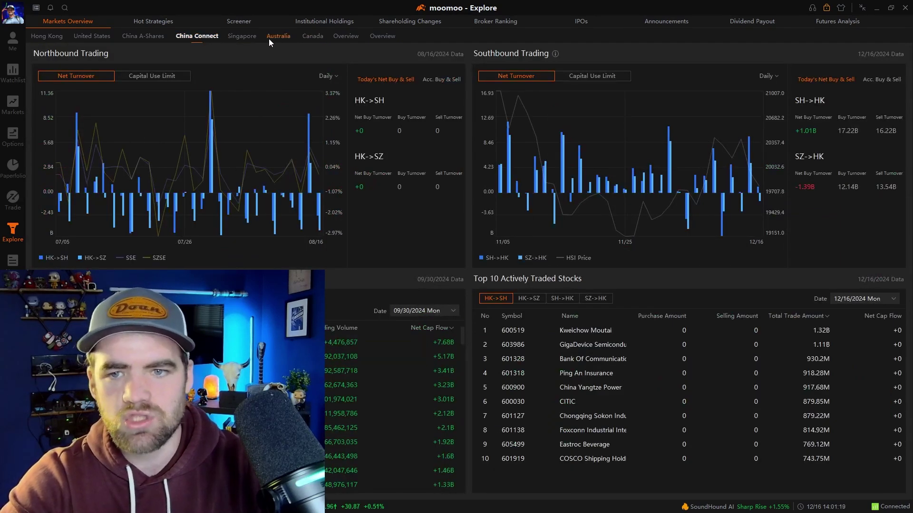
click(382, 37)
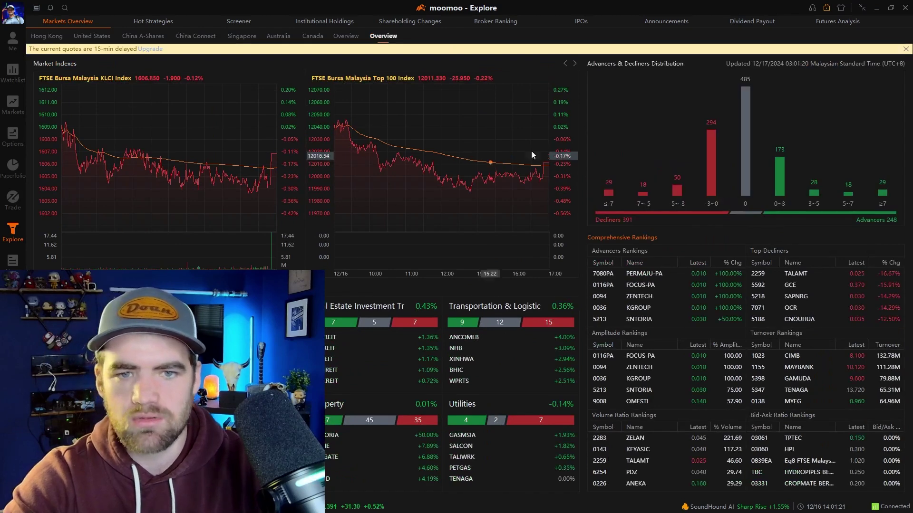
Step: Review the Institutional Holdings rankings and view BlackRock's industry distribution and holdings list
click(356, 24)
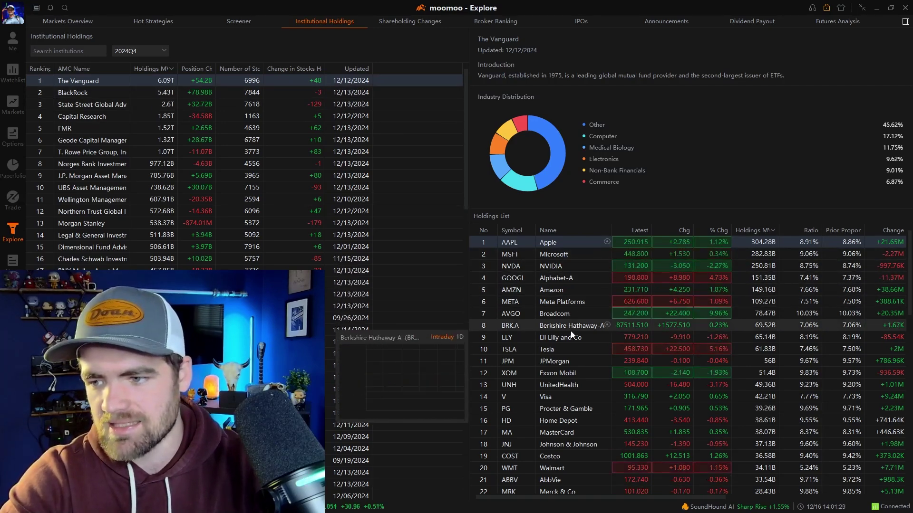
click(104, 91)
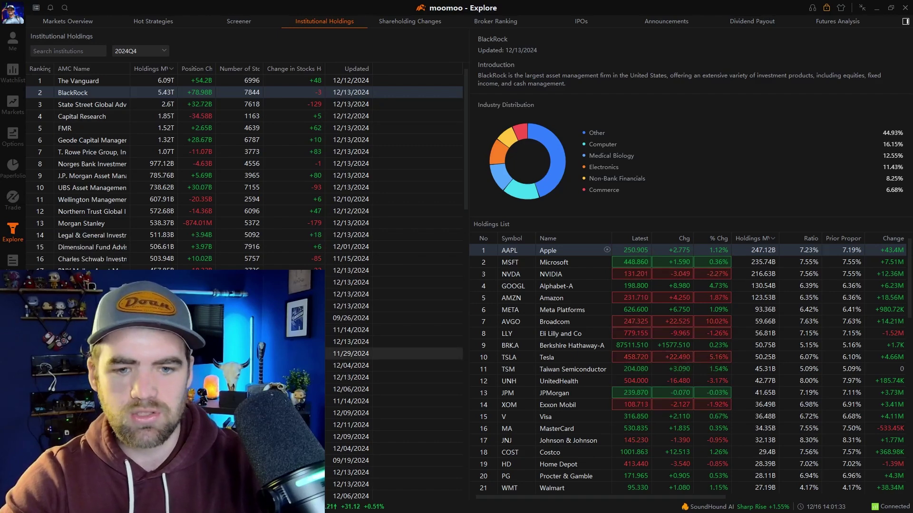
Step: Open News, read the headline article on the Wednesday Fed decision and view the news for watchlist stocks
click(13, 260)
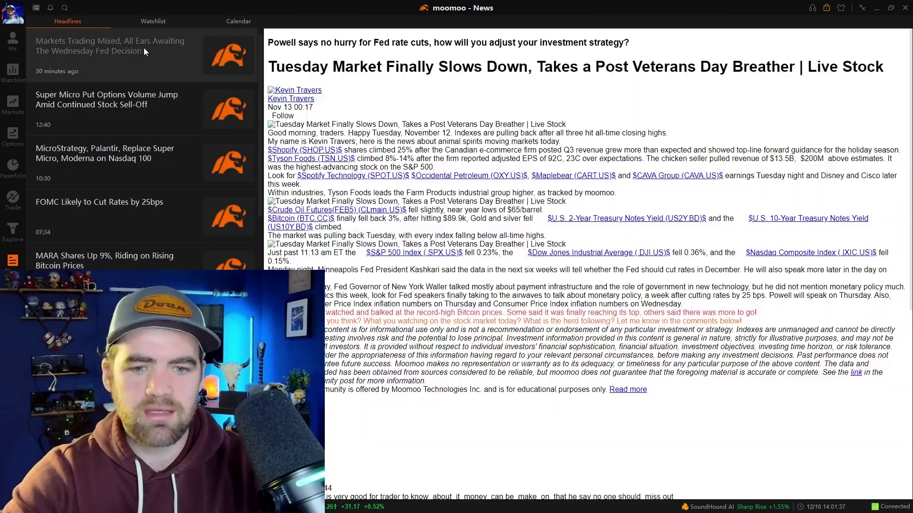
click(164, 60)
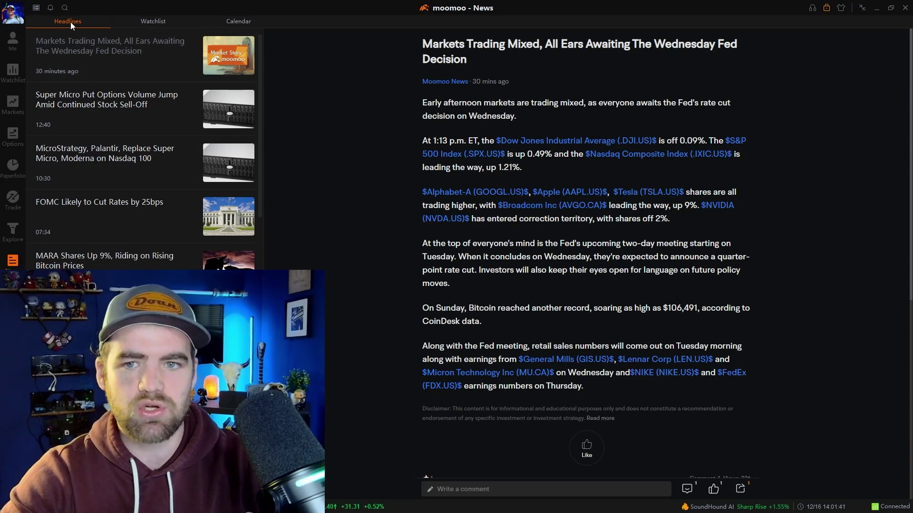
click(157, 21)
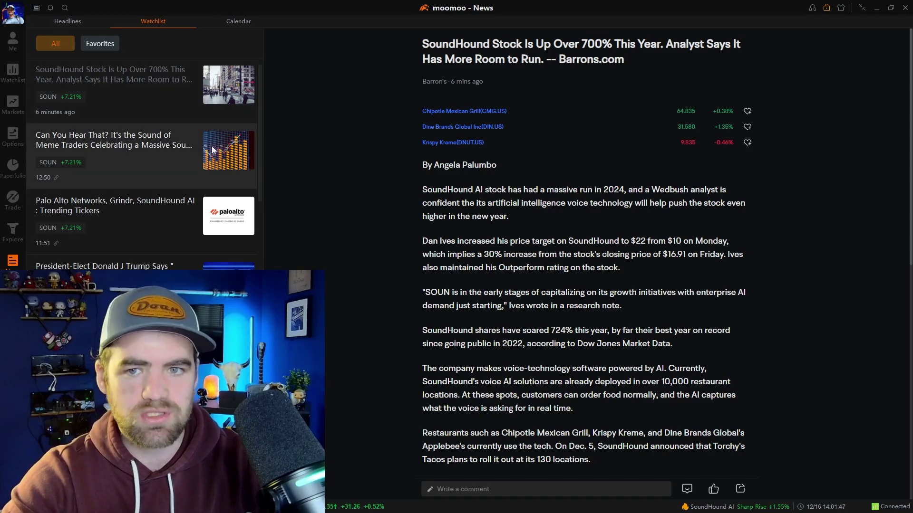
Step: View the news calendar's economic data and its earnings reports, filtering the earnings to watchlist stocks
click(238, 21)
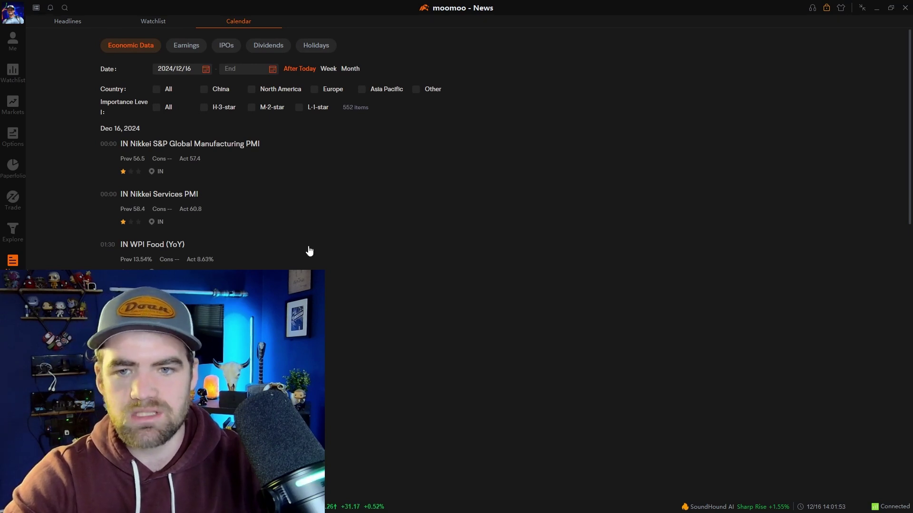
click(186, 46)
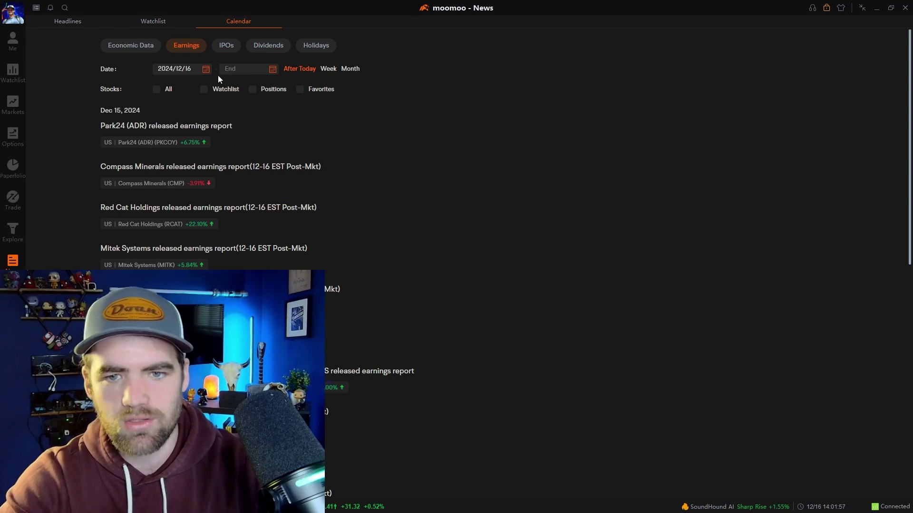
click(203, 89)
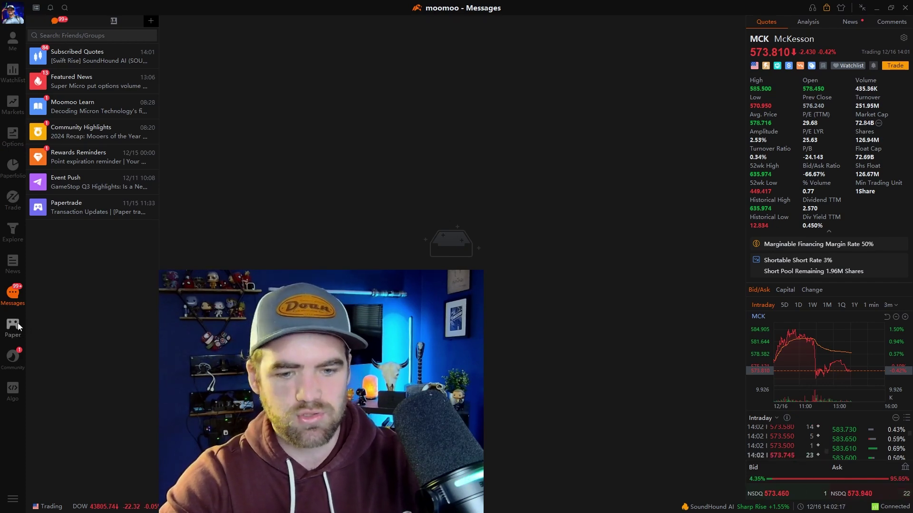
Step: Browse the Community feed, close its window and open the Algo section
click(13, 359)
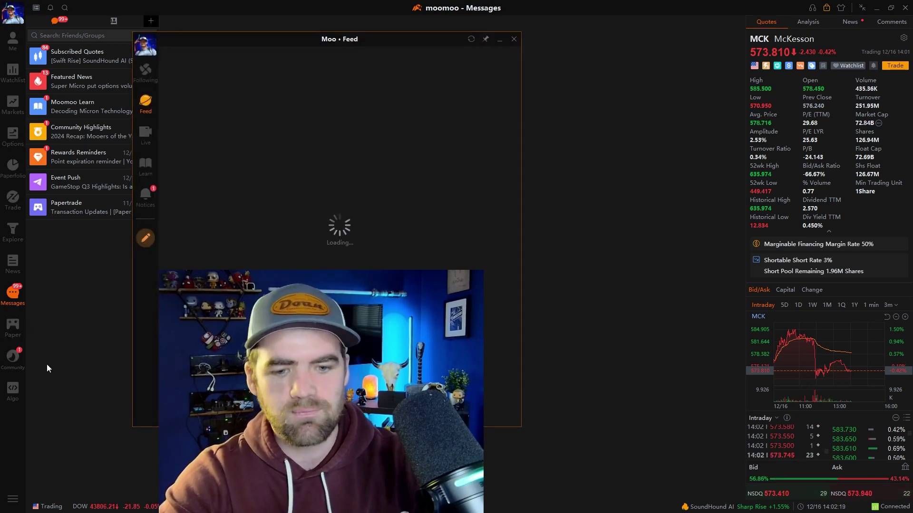
scroll(213, 178, down, 1)
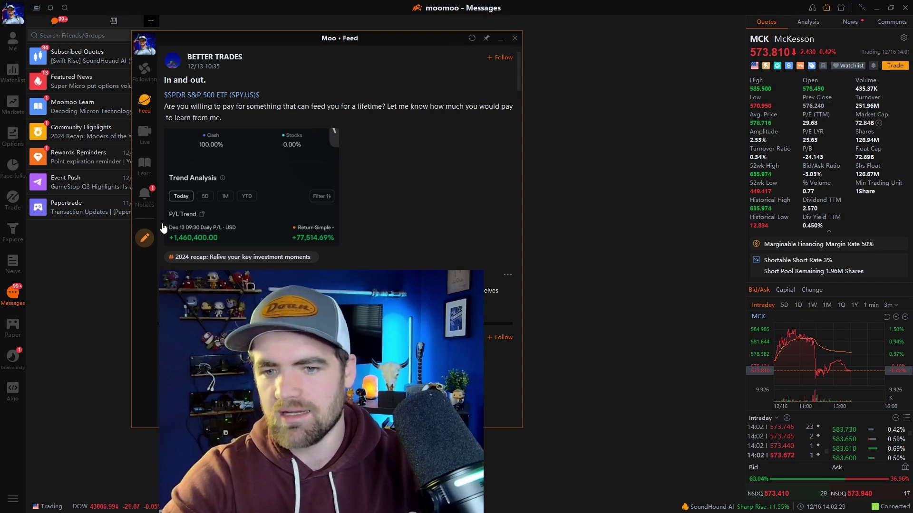
click(514, 38)
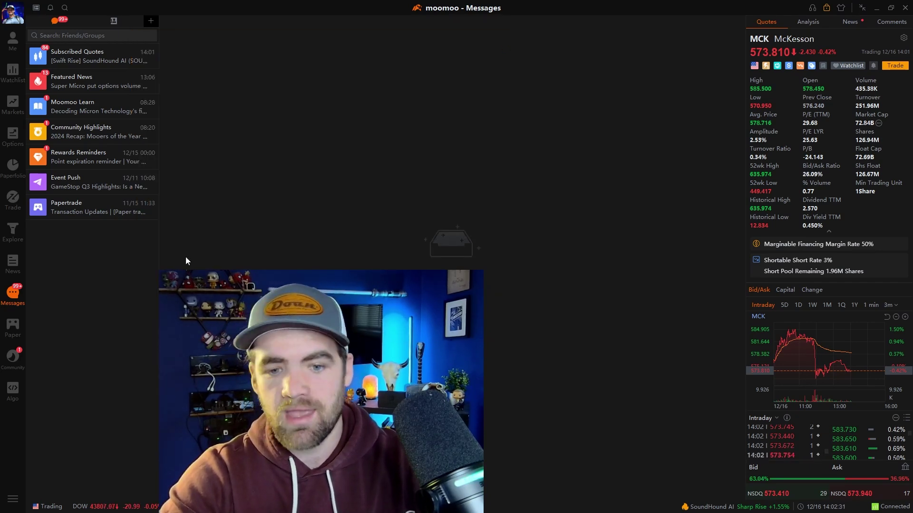
click(19, 387)
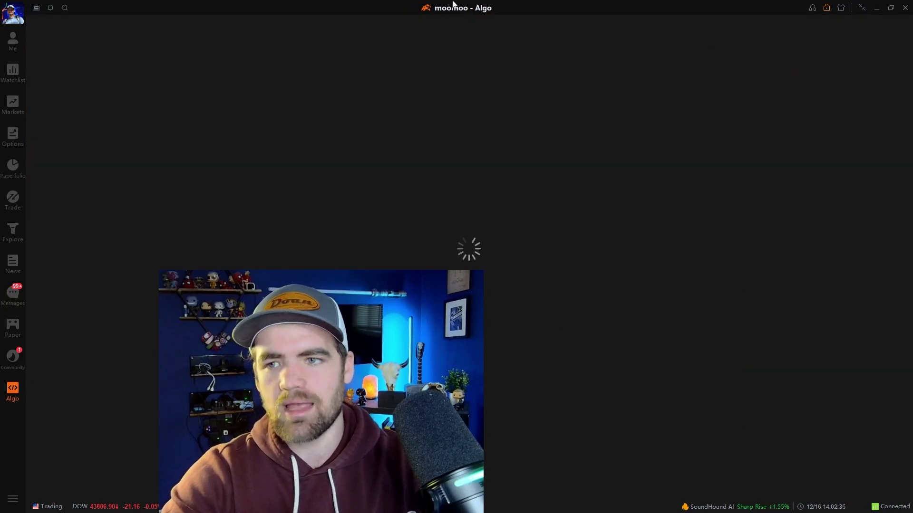